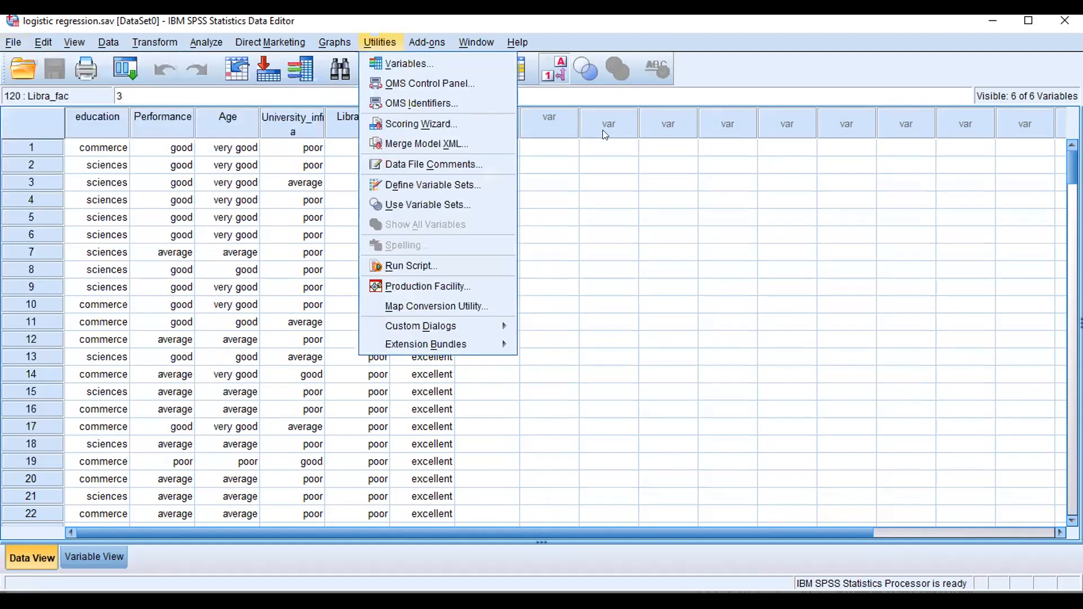
Step: Open the data file correlation.sav from the Documents folder
mouse_move(477, 42)
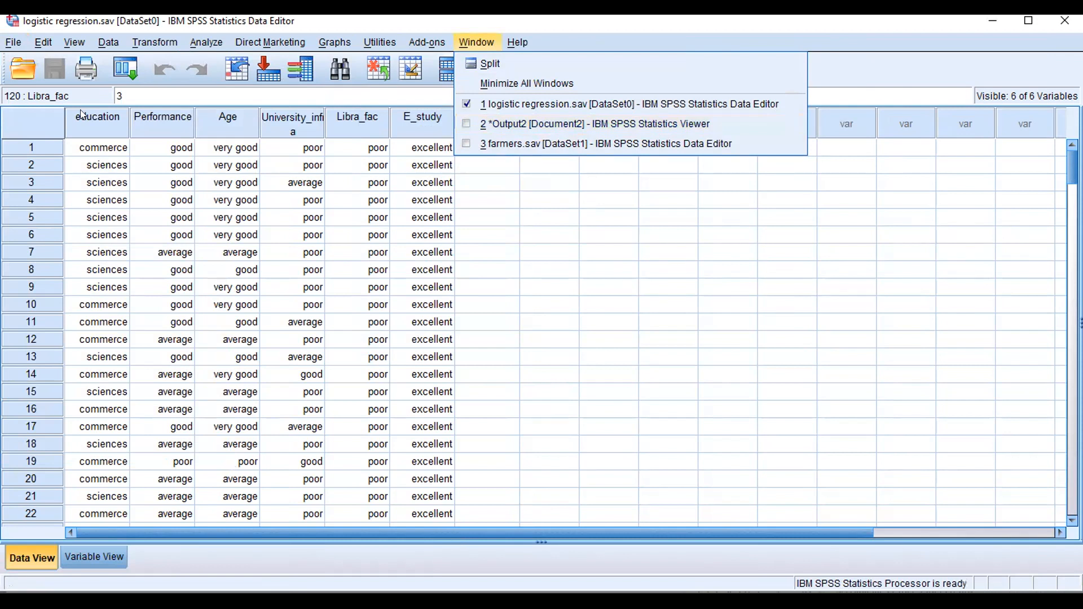
left_click(14, 43)
left_click(14, 44)
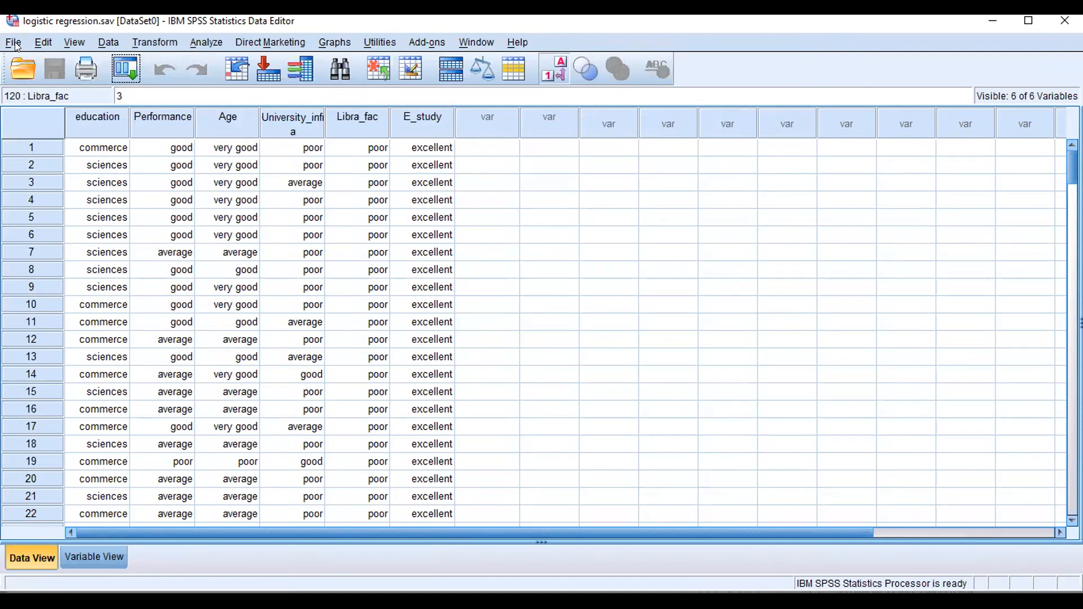
left_click(16, 46)
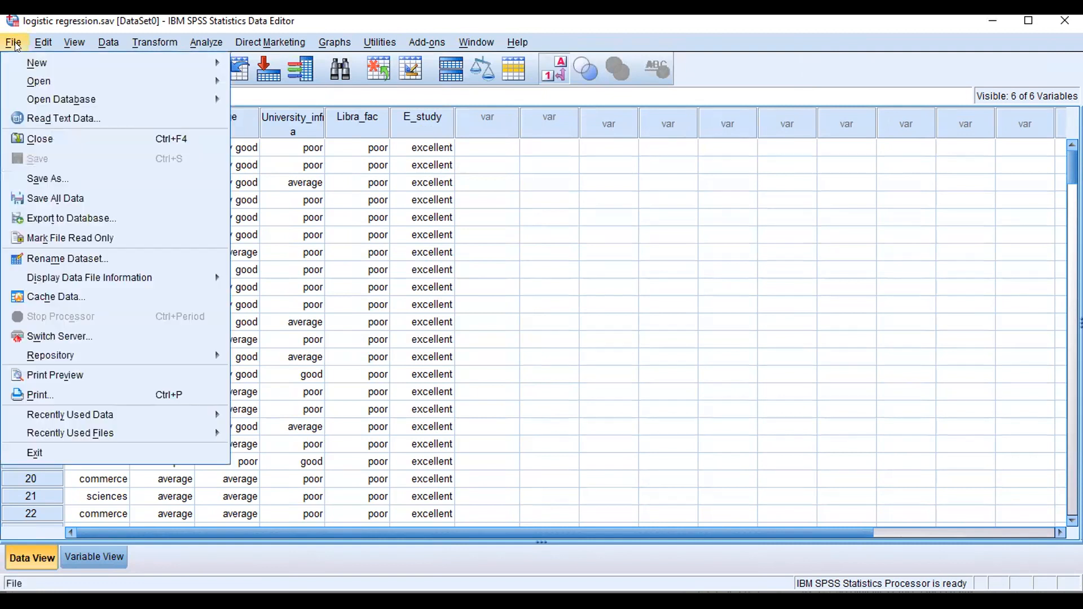
mouse_move(66, 82)
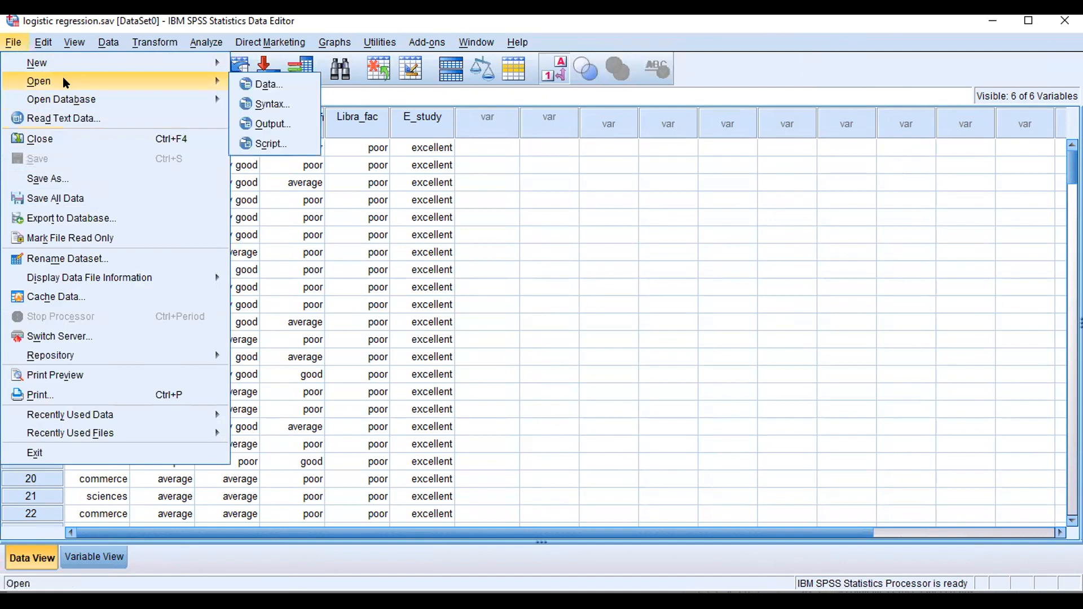
left_click(271, 85)
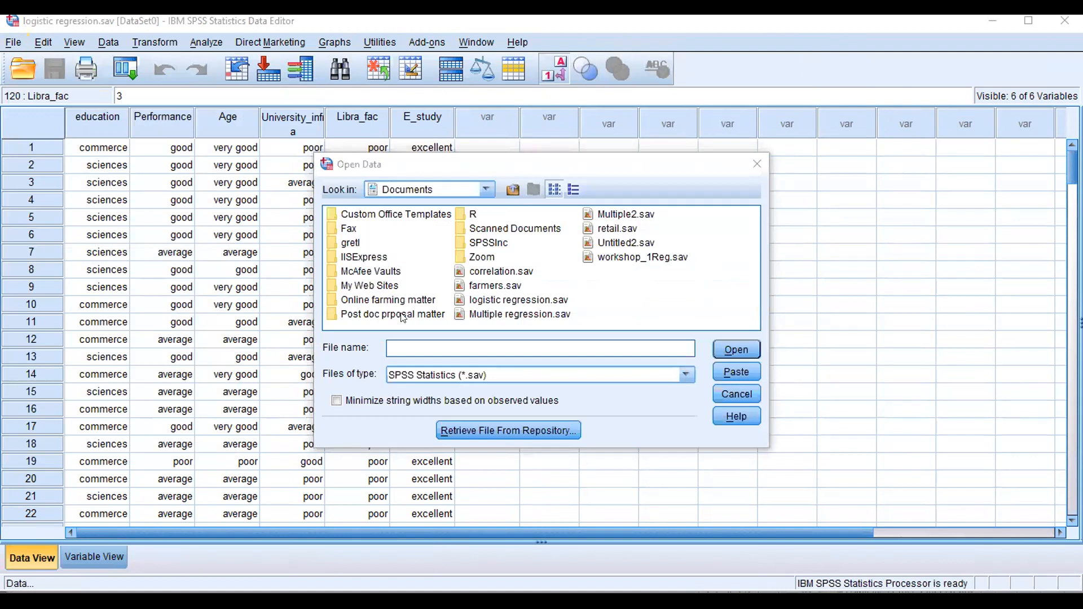
double_click(488, 273)
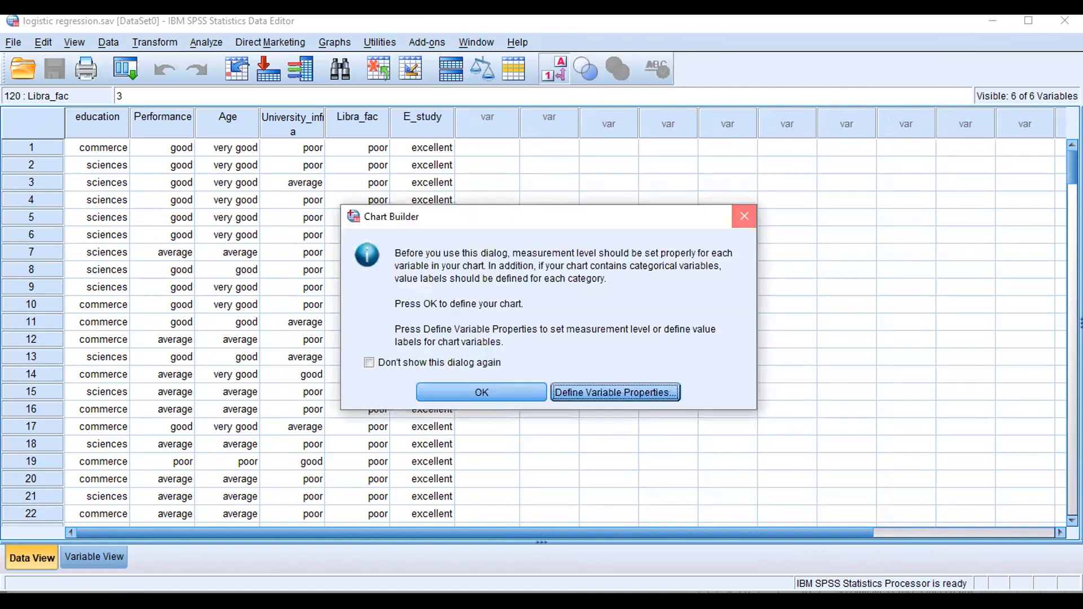
Step: Dismiss the Chart Builder notice and add arrival_time and Wash_Start as variables for the bivariate correlation
left_click(744, 216)
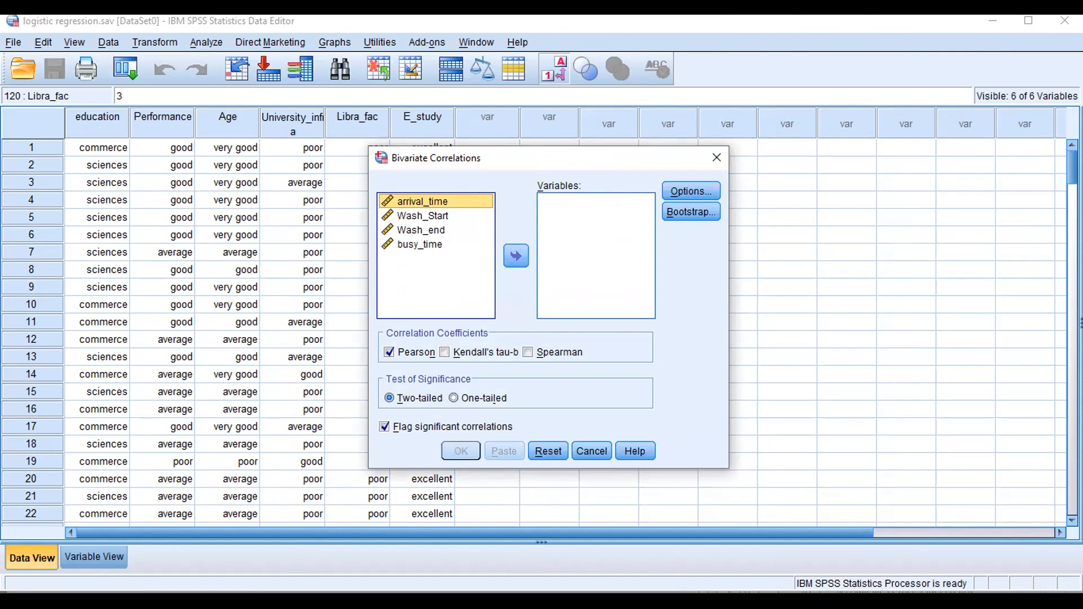
left_click(423, 216)
left_click(422, 202)
left_click(515, 256)
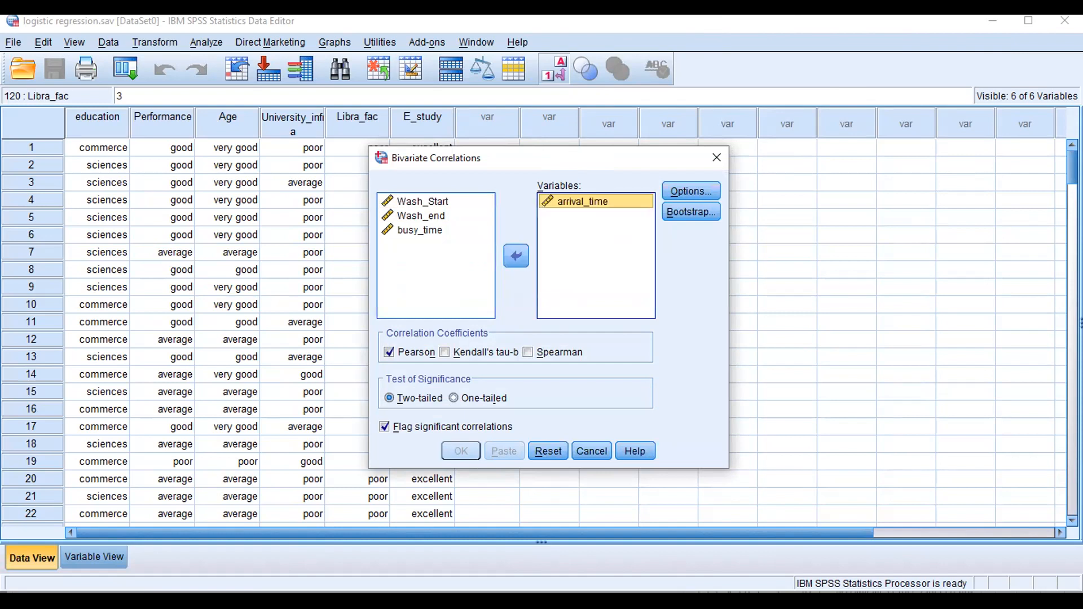
left_click(423, 201)
left_click(515, 255)
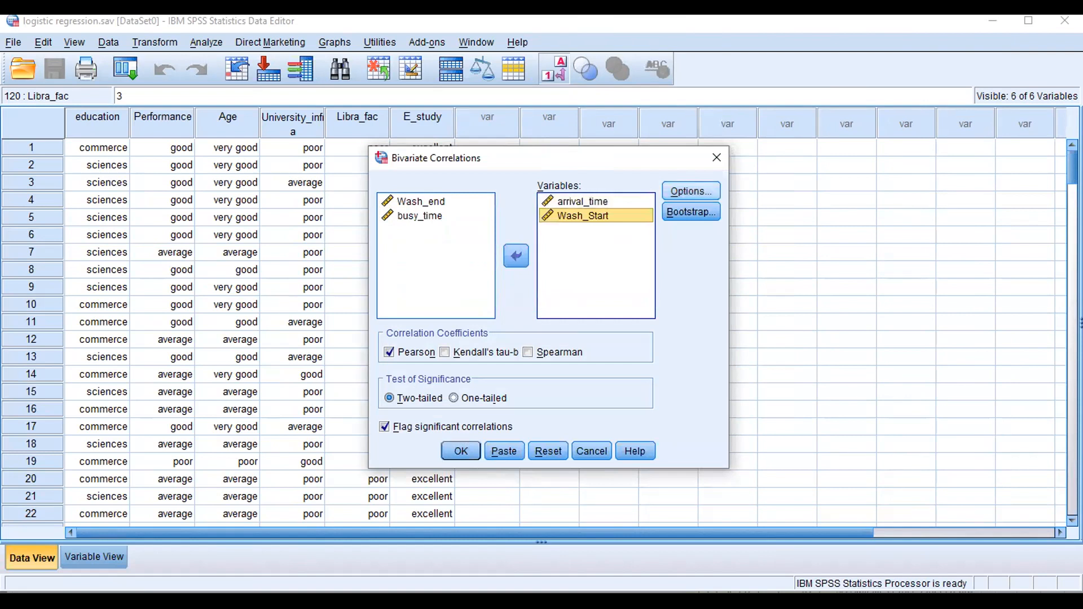
Step: Keep pairwise exclusion of missing cases and run the two-tailed Pearson correlation with significant correlations flagged
left_click(691, 191)
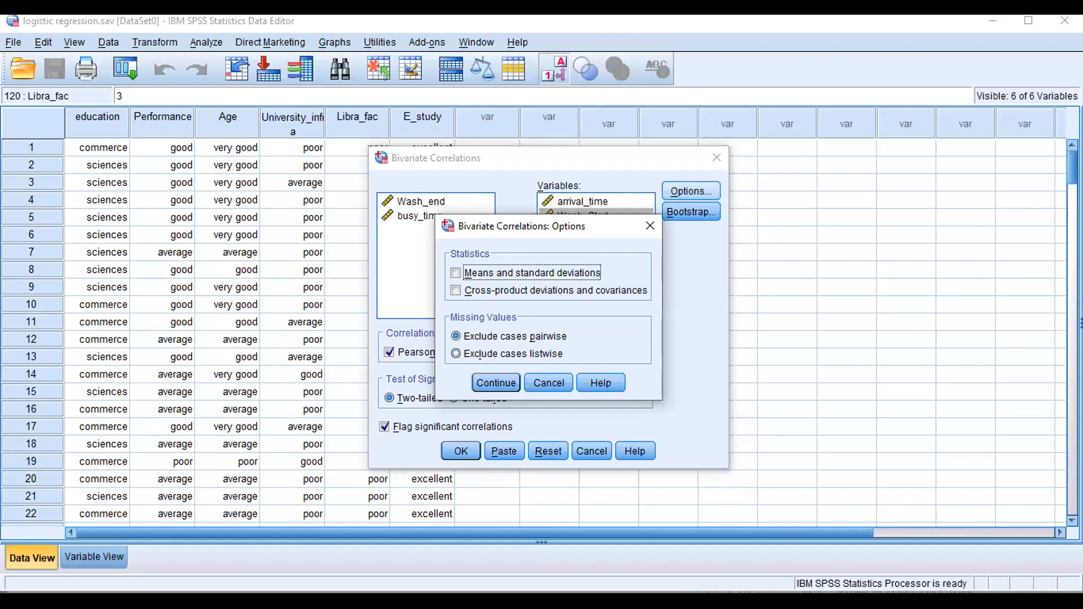
left_click(496, 383)
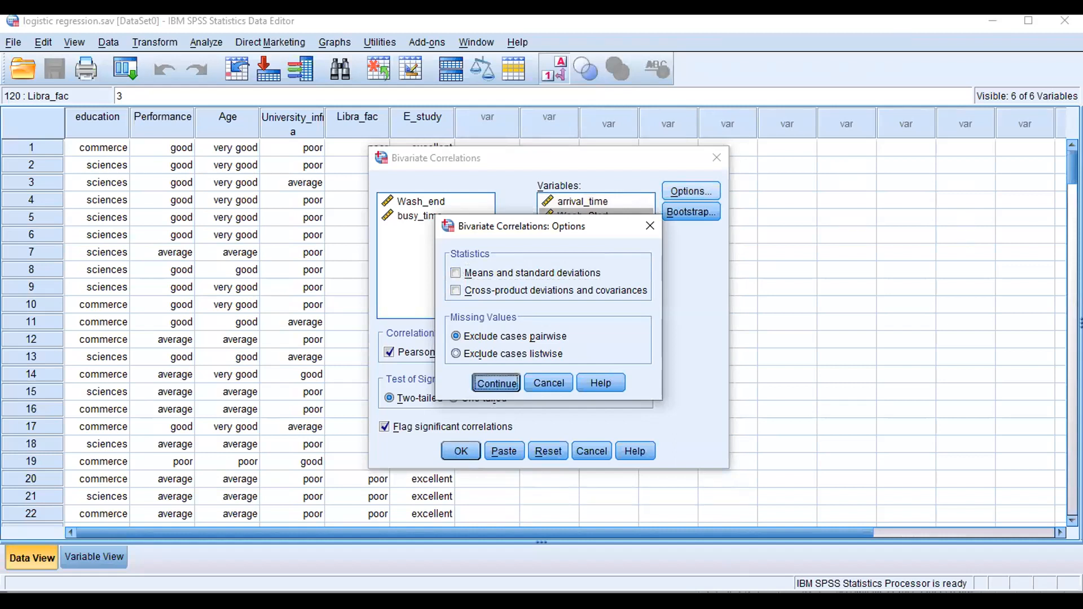
left_click(460, 451)
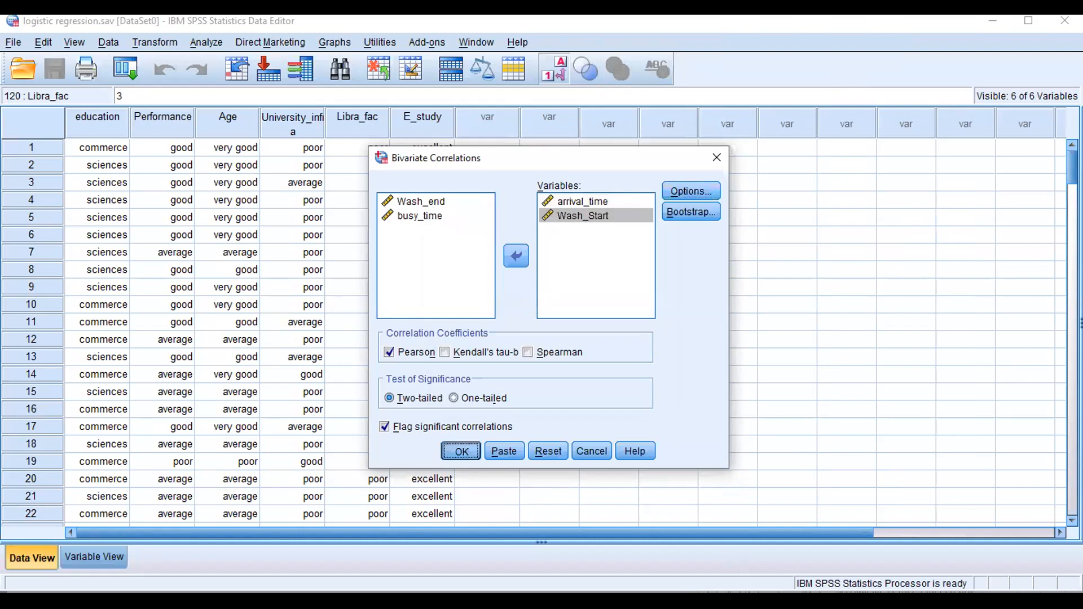
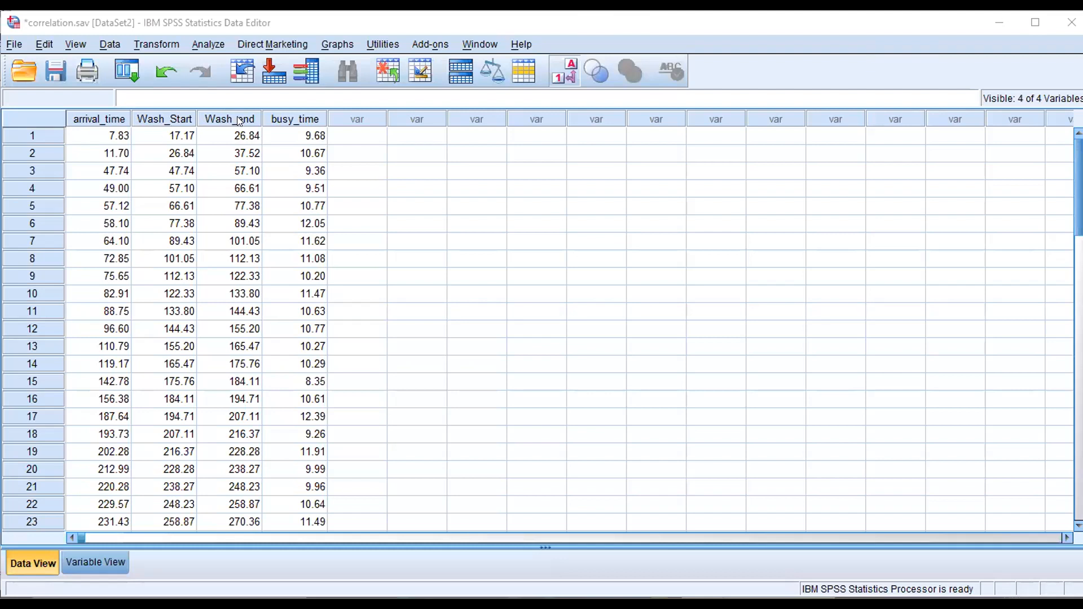
left_click(212, 45)
mouse_move(238, 231)
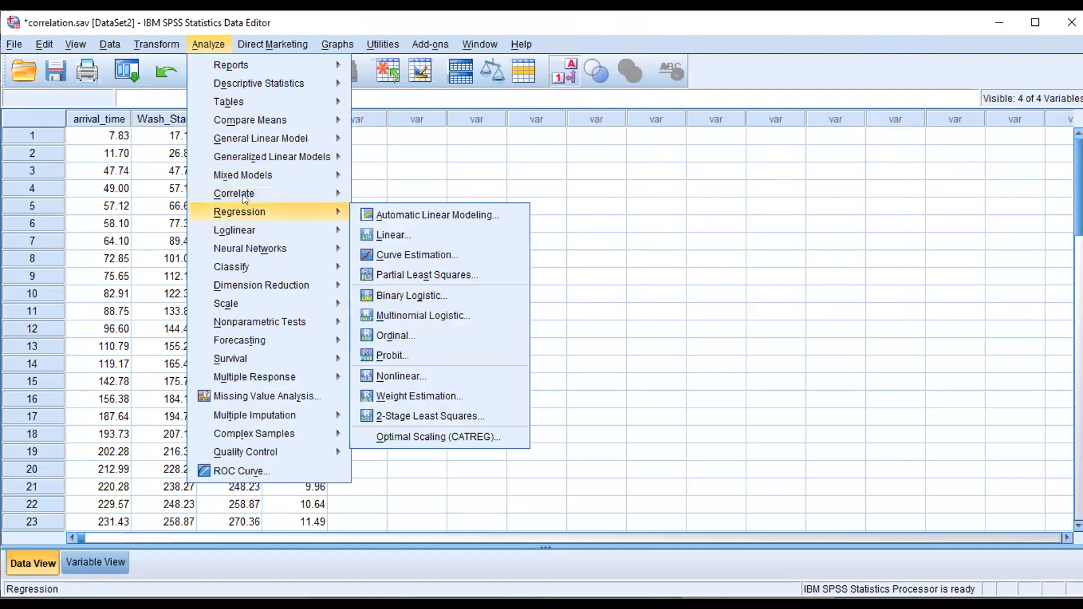
mouse_move(243, 197)
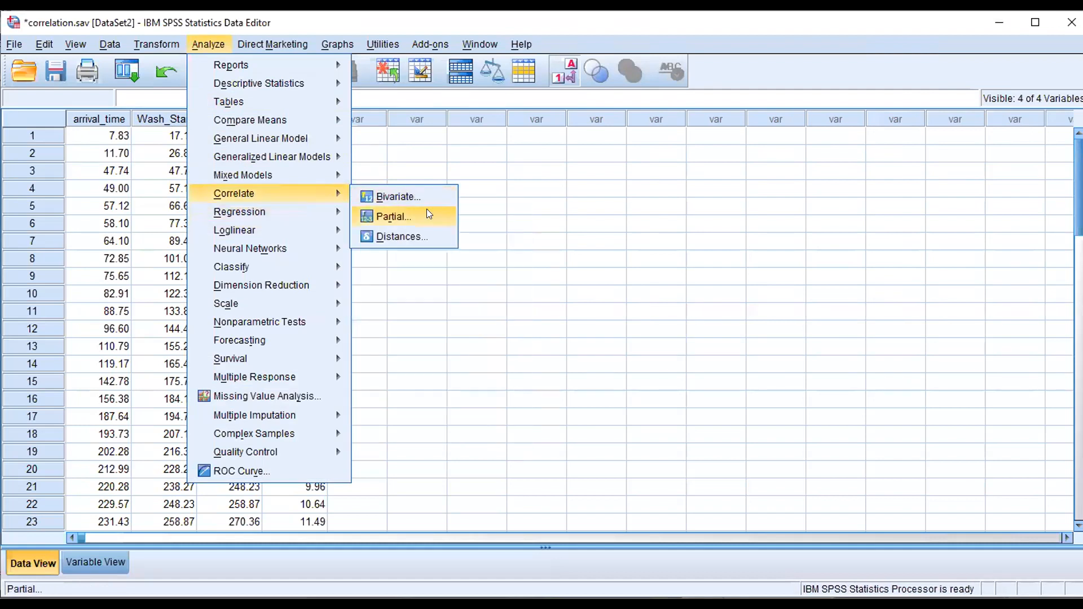
left_click(603, 340)
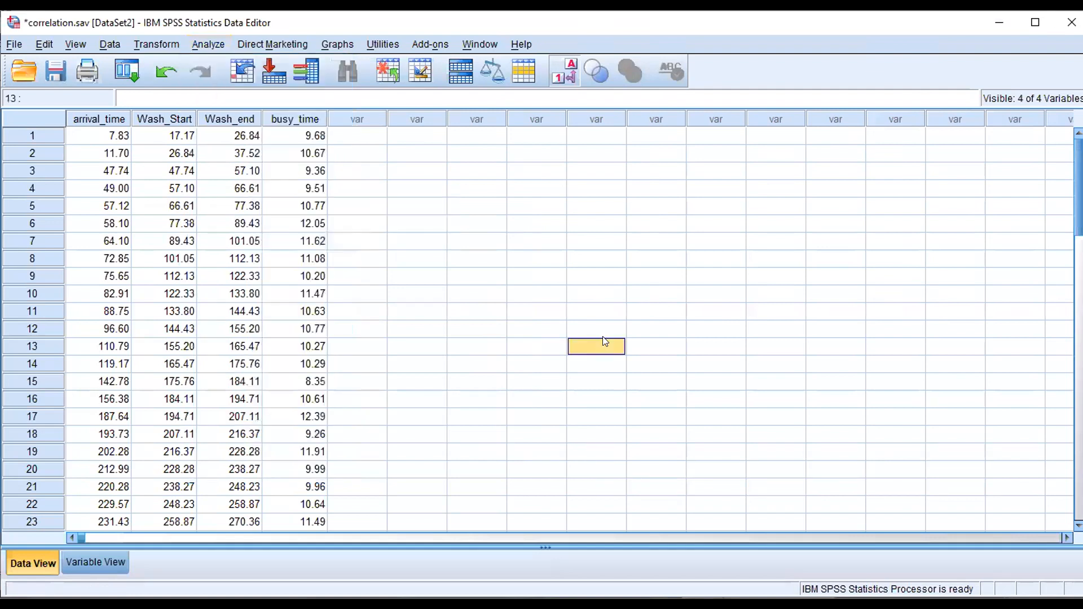
Step: Start a partial correlation and add arrival_time and Wash_Start as its variables
left_click(208, 45)
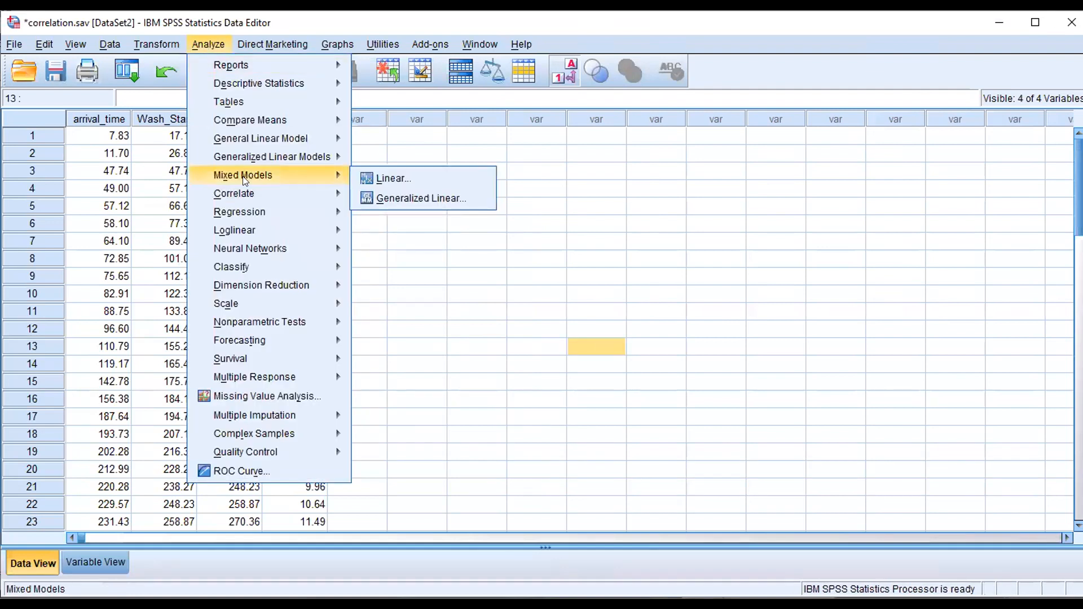
mouse_move(245, 193)
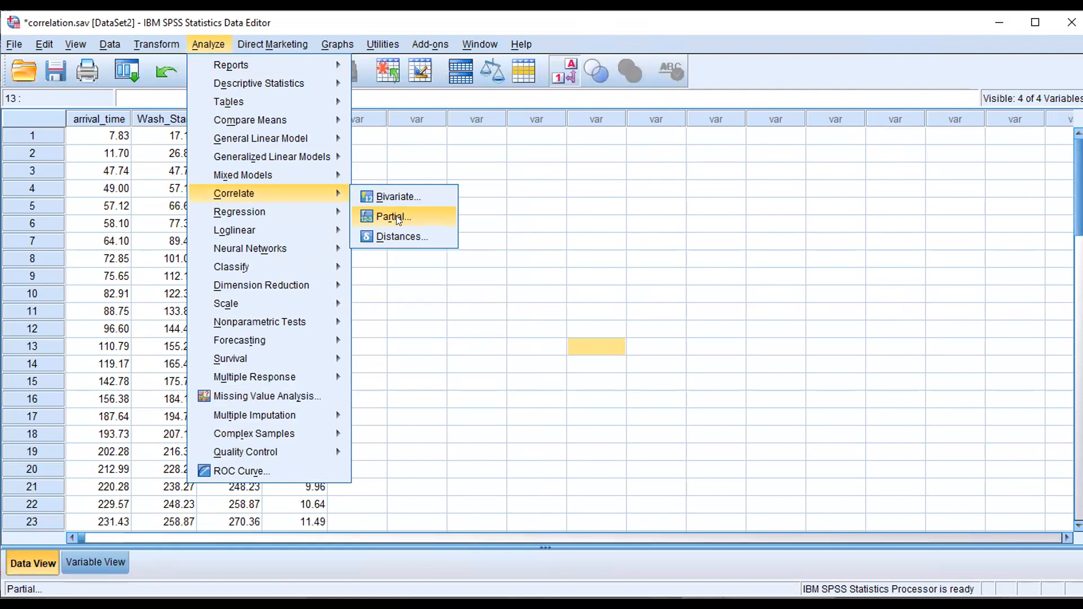
left_click(396, 215)
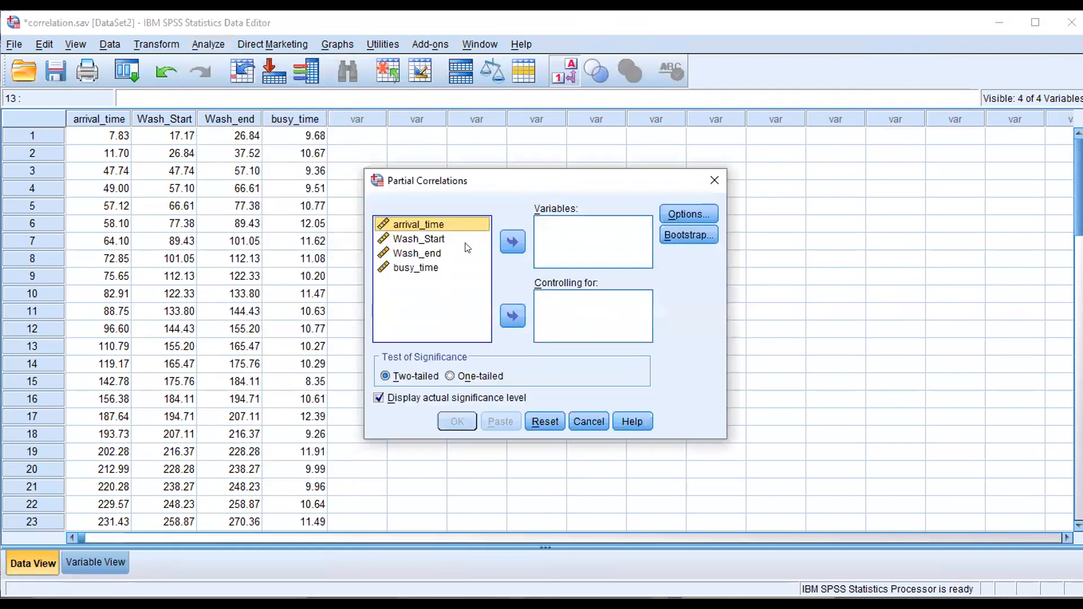
left_click(502, 241)
left_click(415, 225)
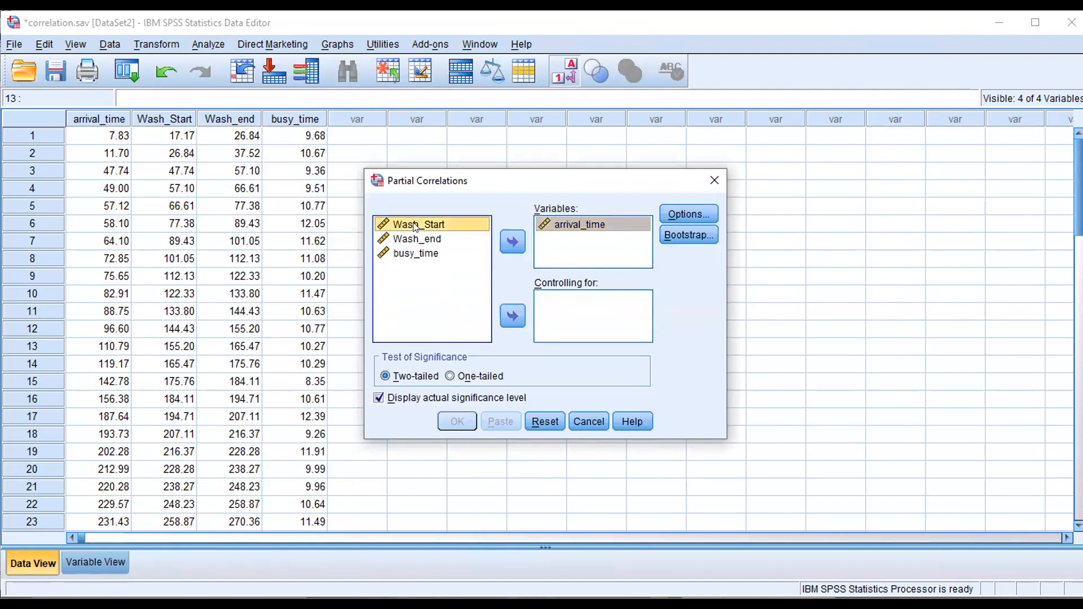
left_click(515, 241)
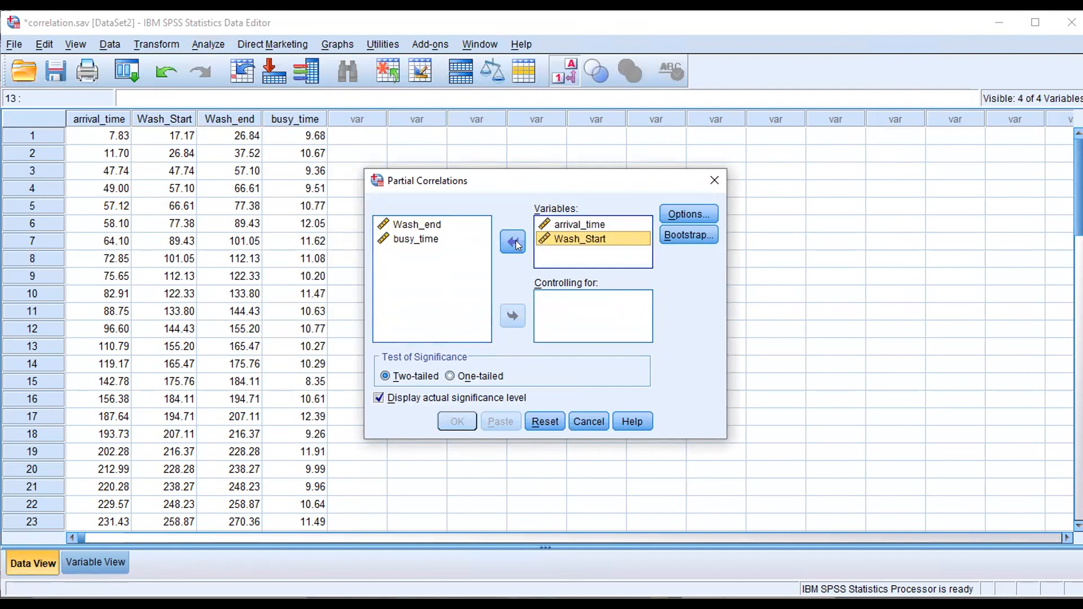
Step: Control for busy_time, keep listwise exclusion of missing cases, and run the two-tailed partial correlation
left_click(428, 225)
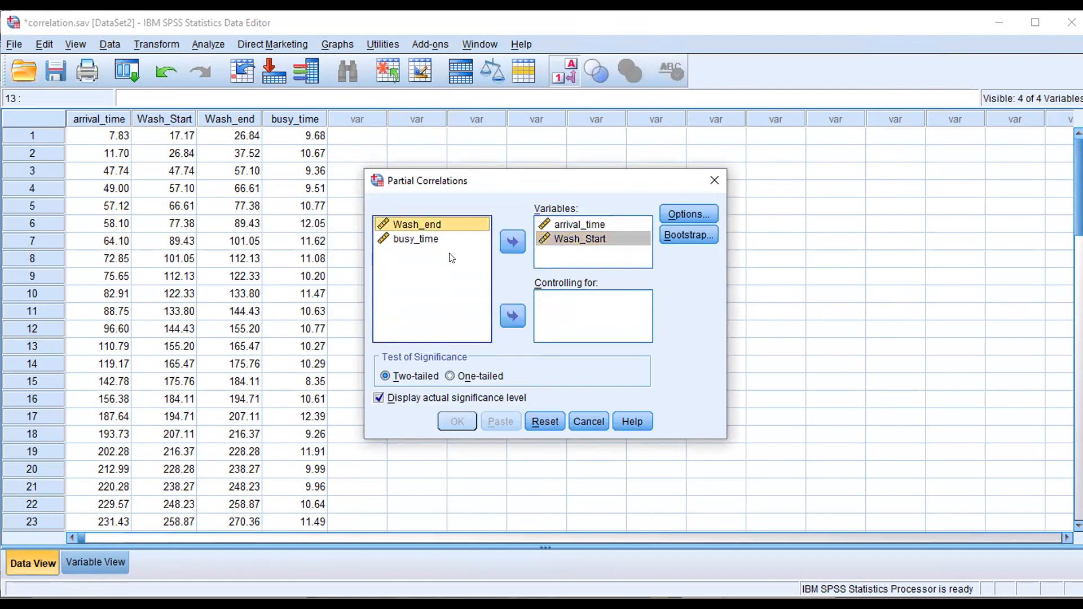
left_click(426, 241)
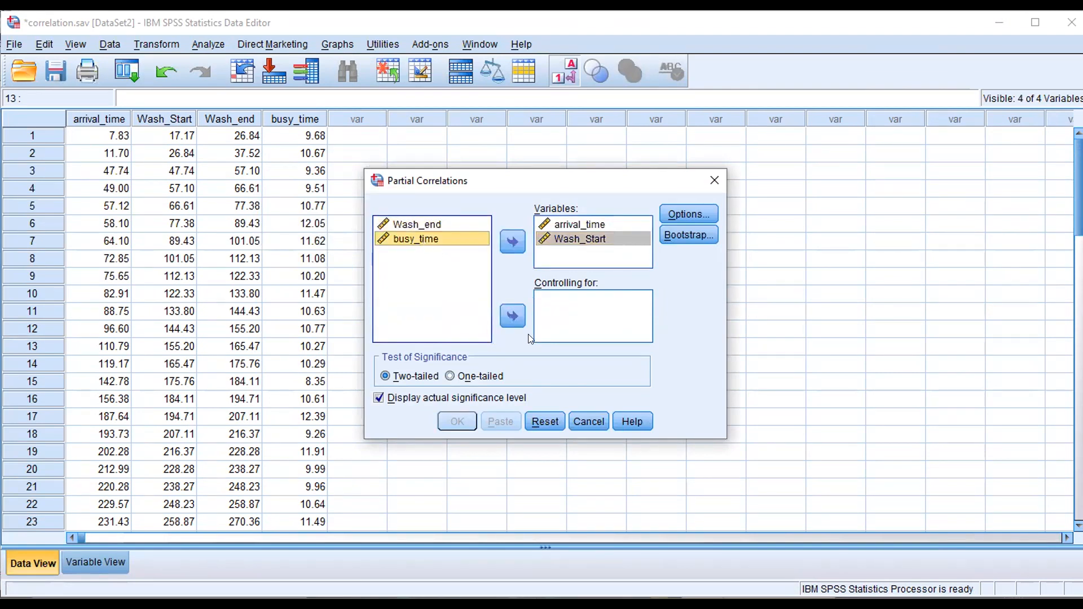
left_click(513, 315)
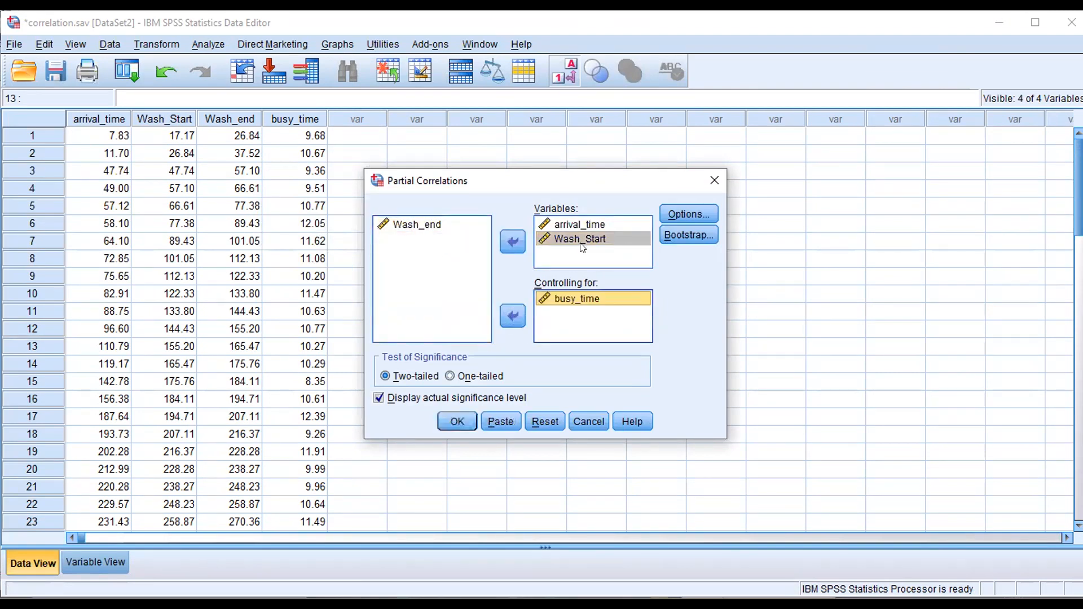
left_click(682, 212)
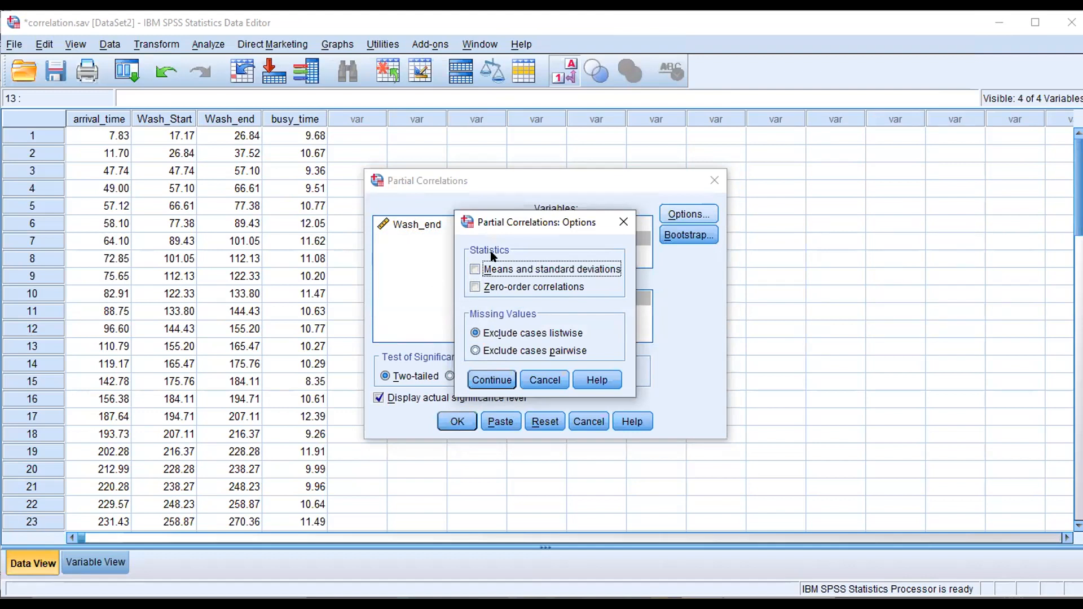
left_click(498, 375)
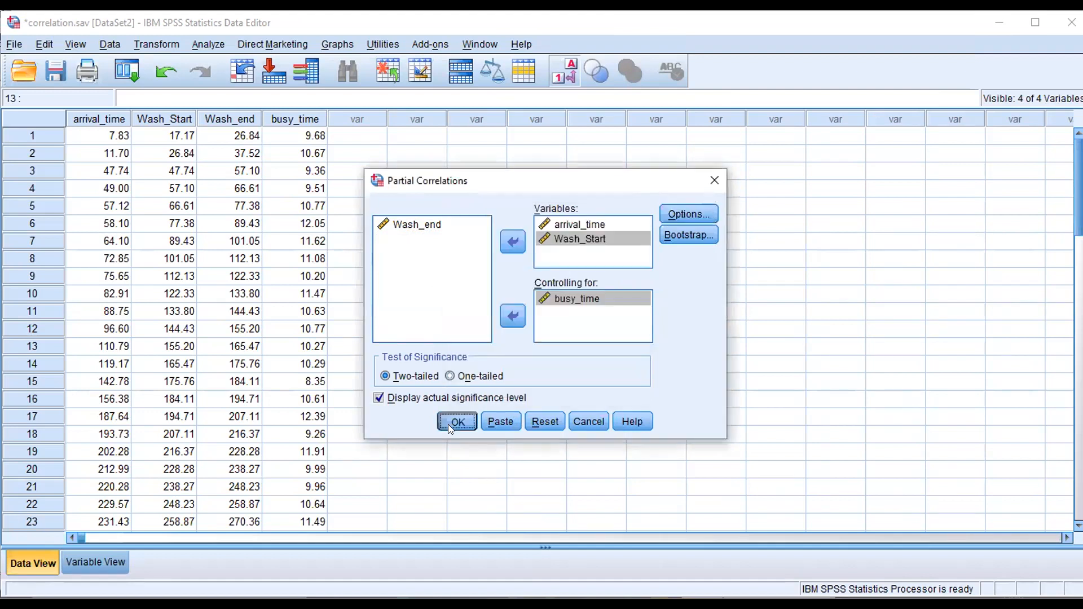
left_click(449, 424)
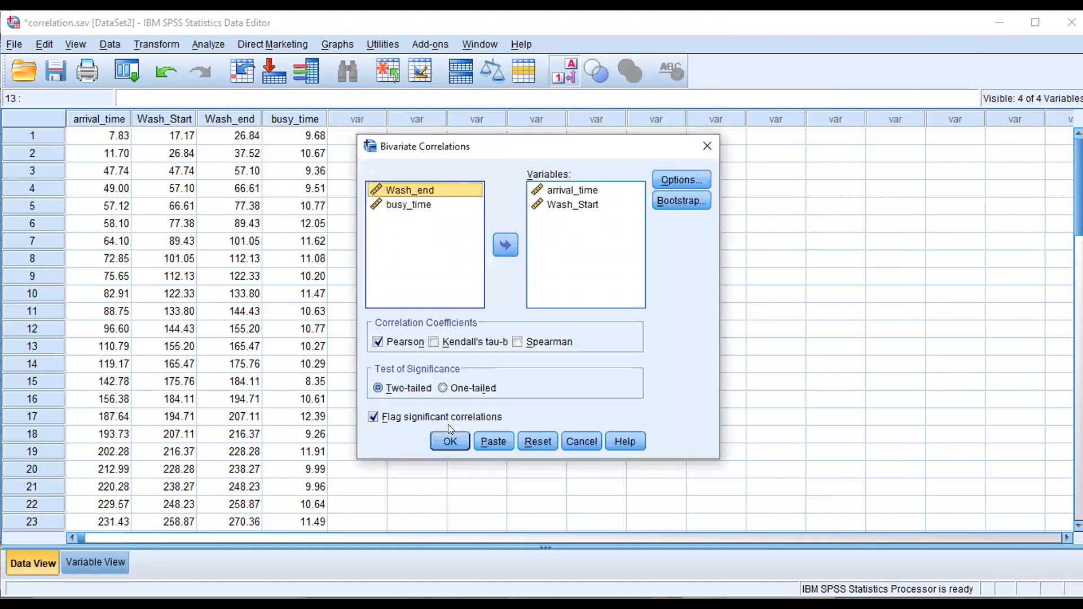
Step: Add Wash_end and busy_time to the bivariate correlation variables and run the two-tailed Pearson correlation
left_click(505, 245)
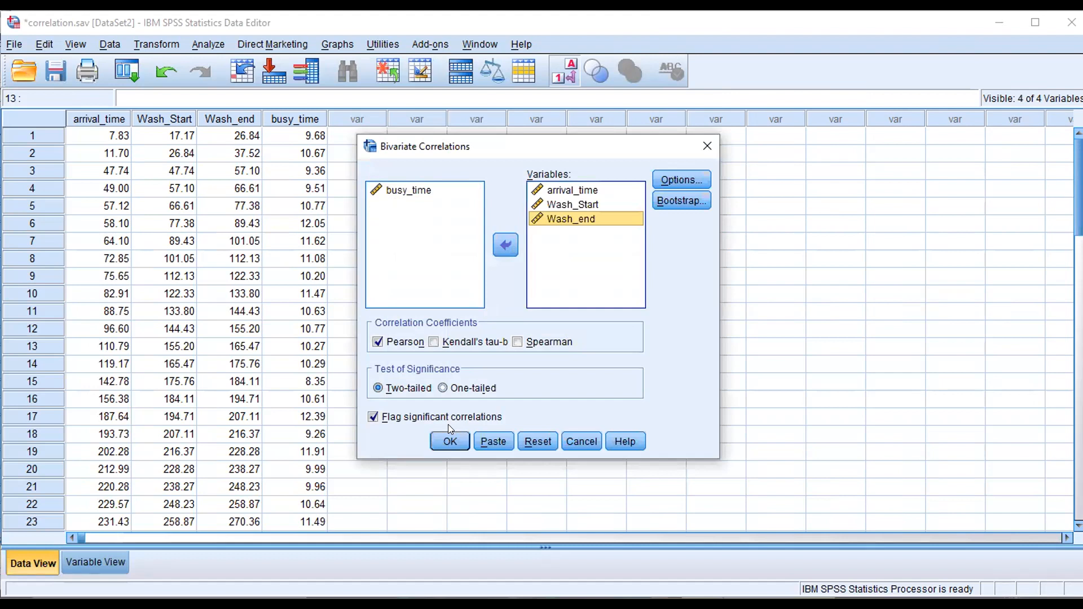
left_click(408, 190)
left_click(505, 244)
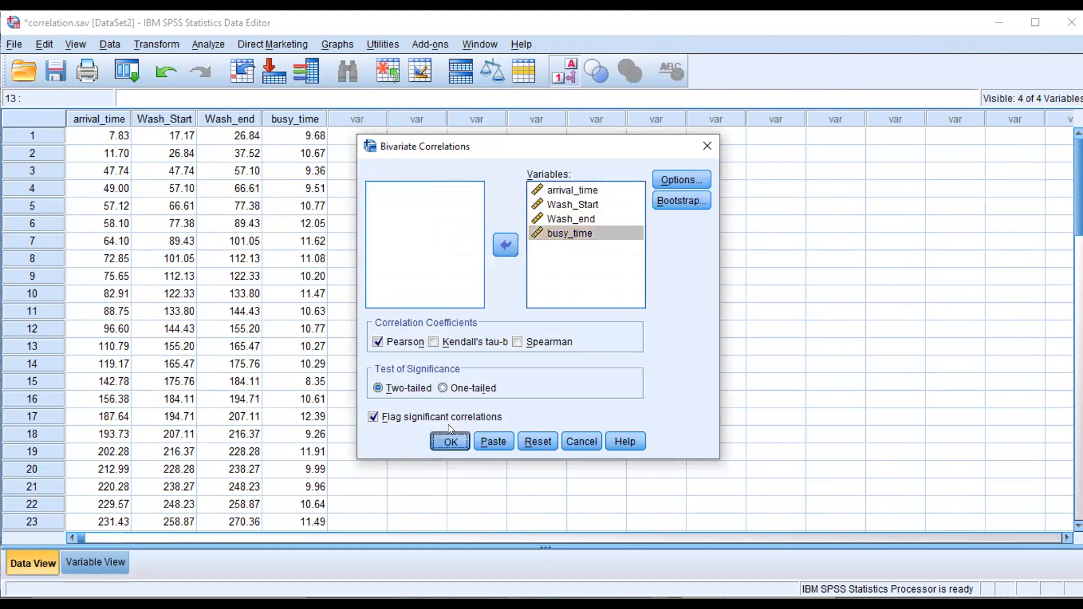
left_click(449, 441)
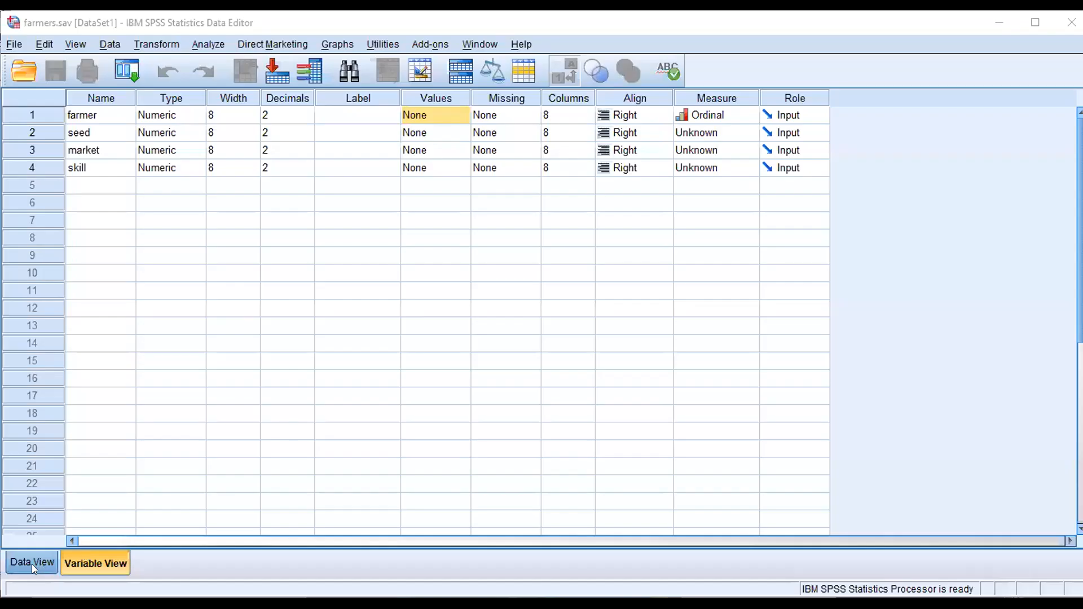
Step: Check the data sheet of the farmers.sav dataset and return to its variable definitions
left_click(45, 564)
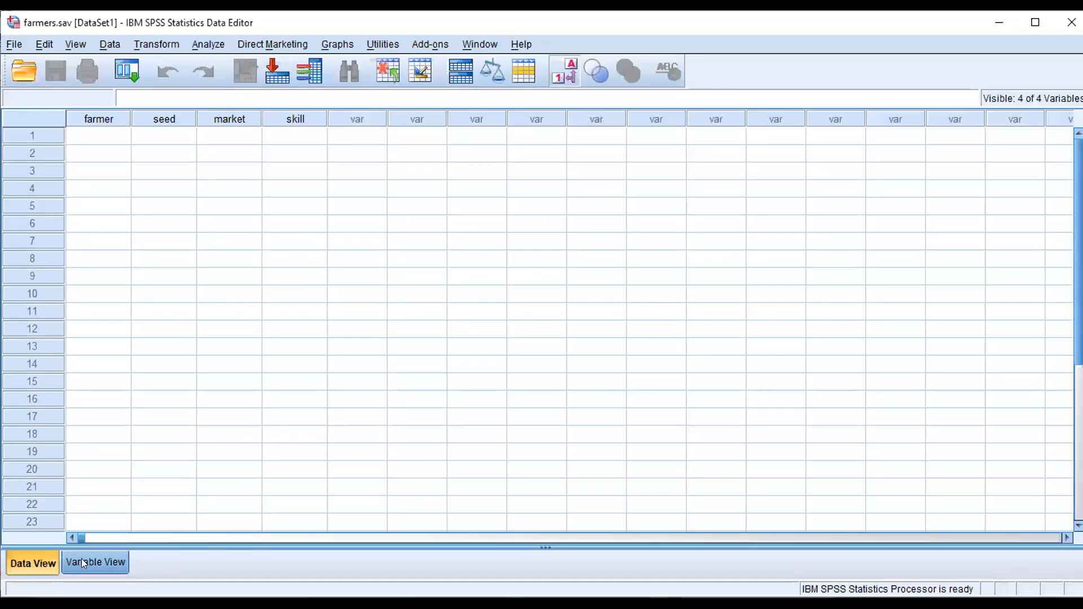
left_click(82, 561)
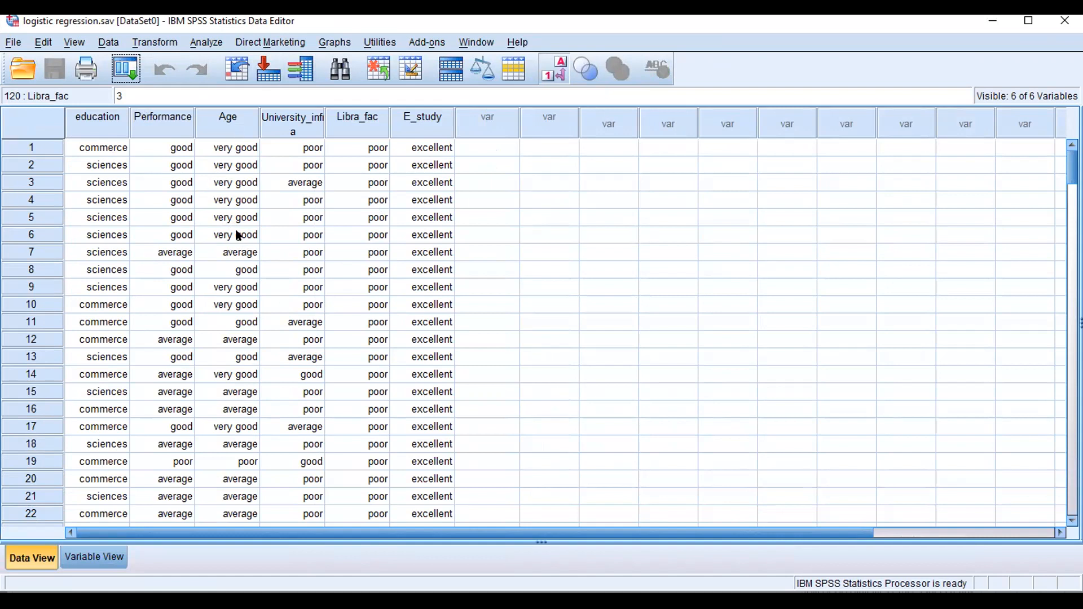
Step: Start a bivariate correlation and choose the Spearman coefficient instead of Pearson, keeping significant correlations flagged
left_click(204, 40)
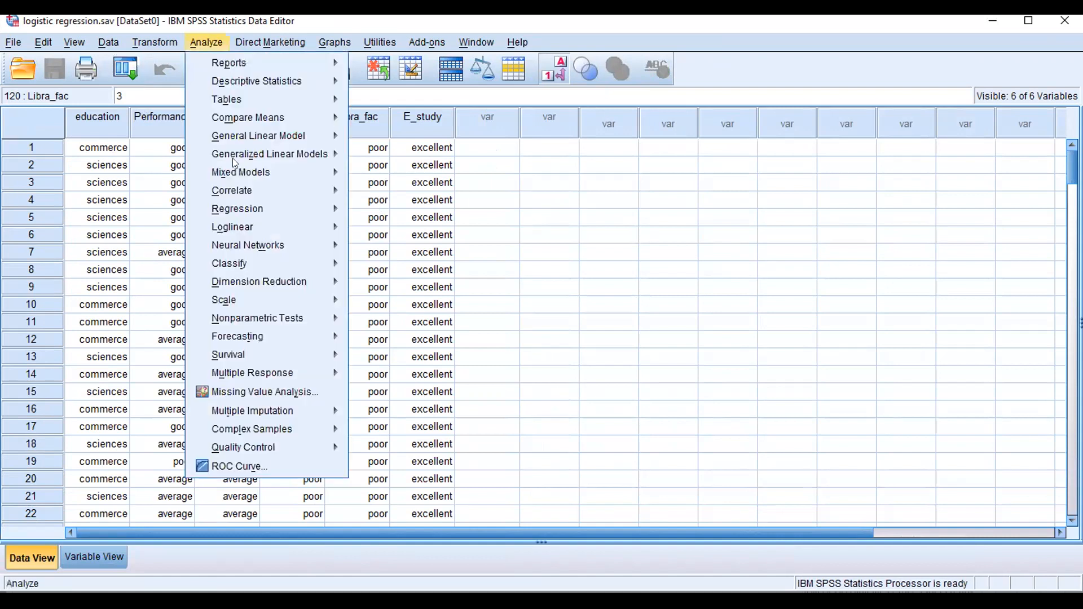
mouse_move(235, 189)
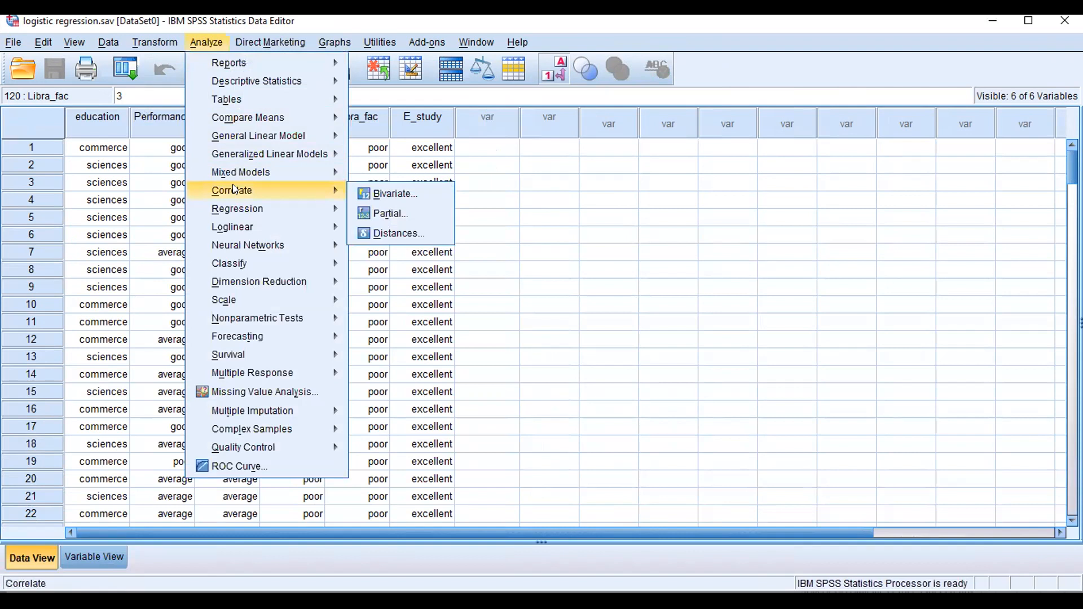
left_click(372, 194)
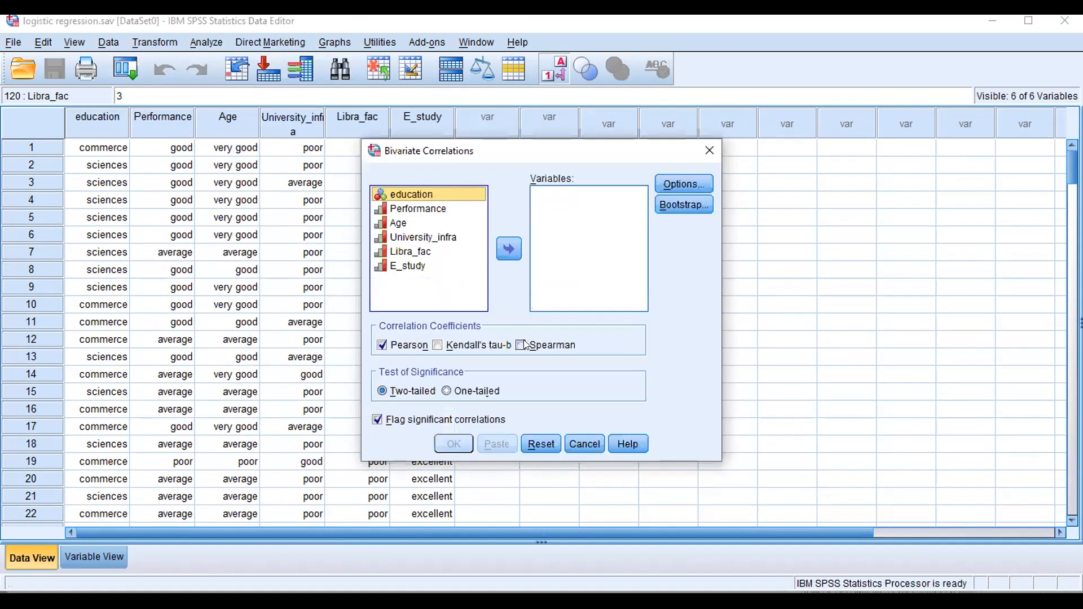
left_click(521, 345)
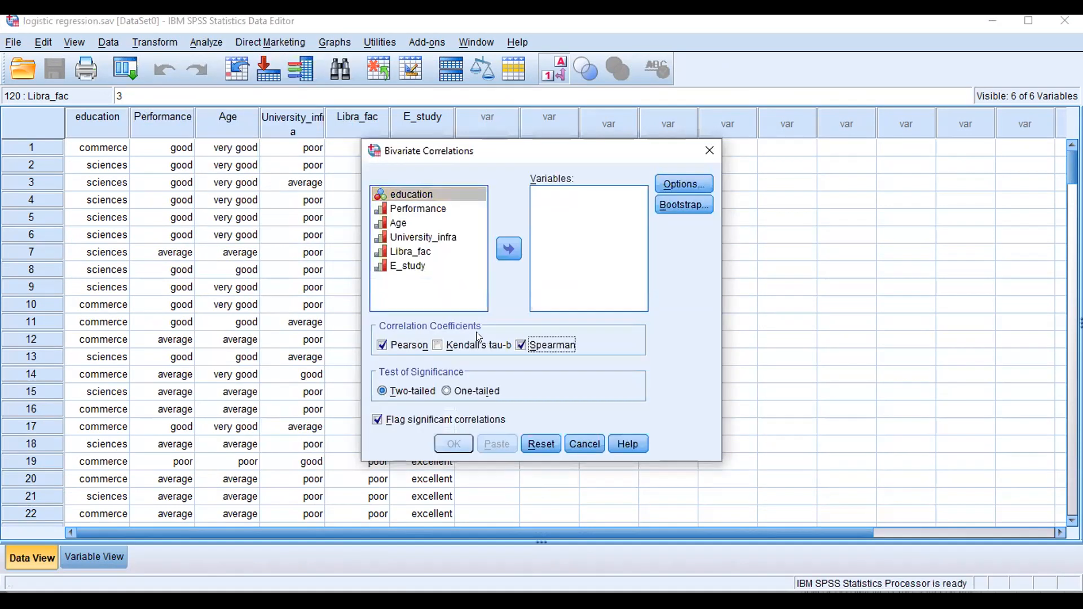
left_click(382, 344)
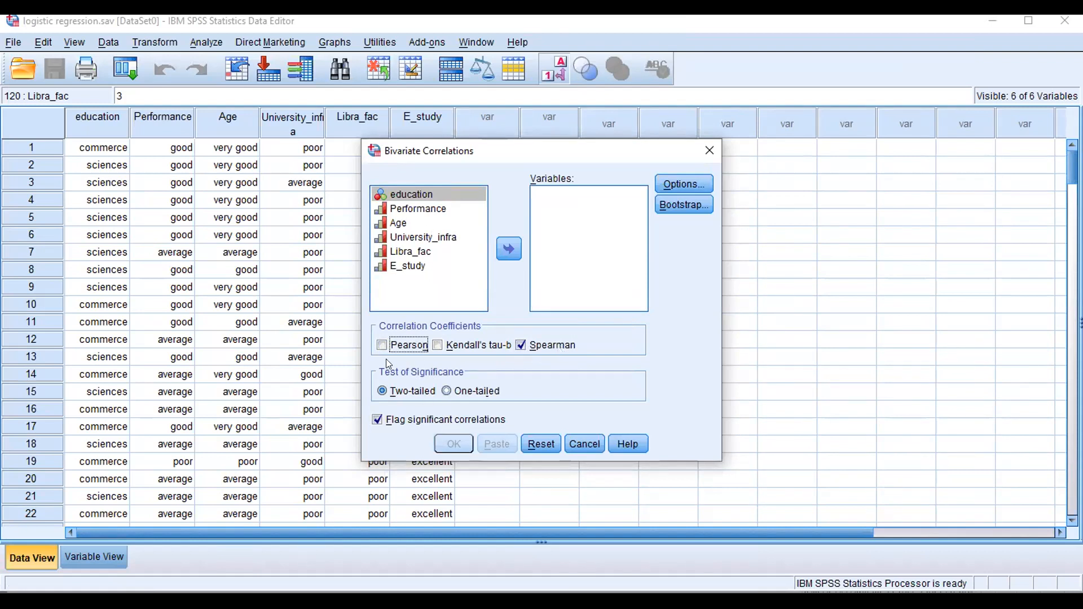
left_click(437, 418)
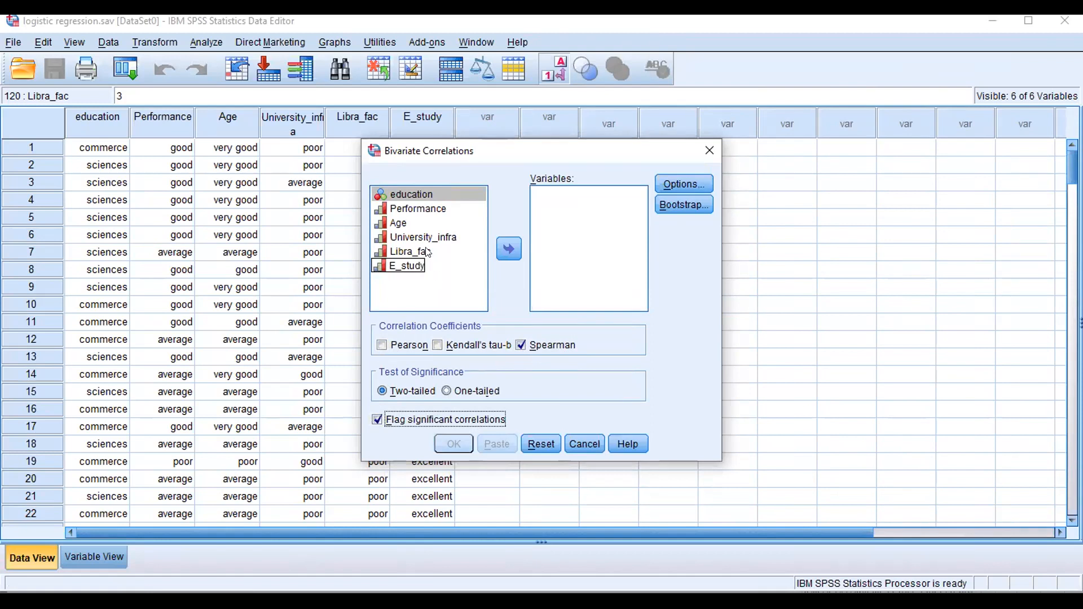
Step: Add Performance to the bivariate correlation variables
left_click(425, 210)
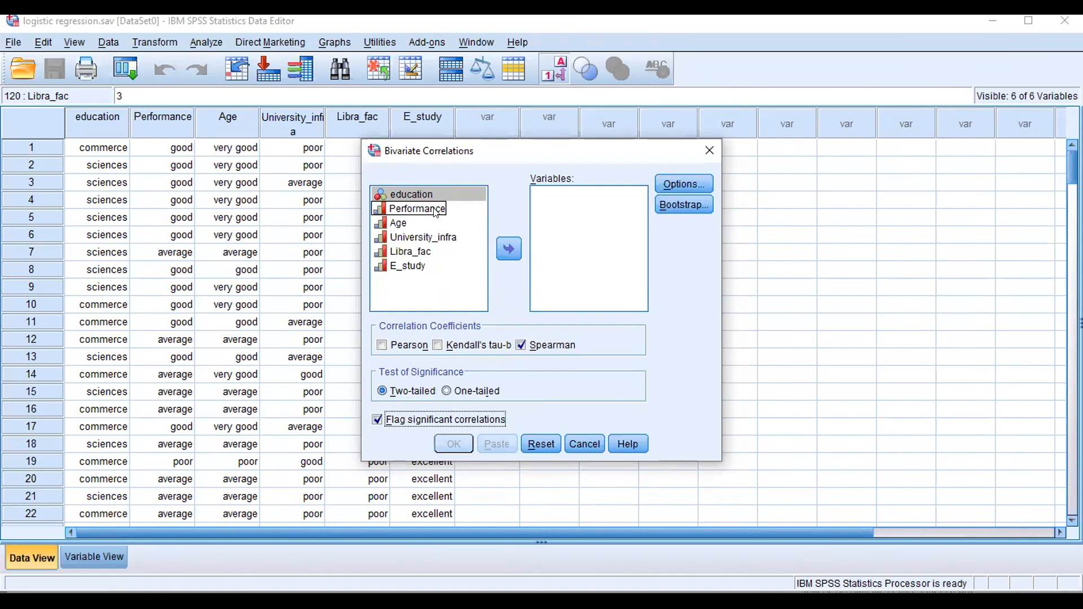
left_click(435, 210)
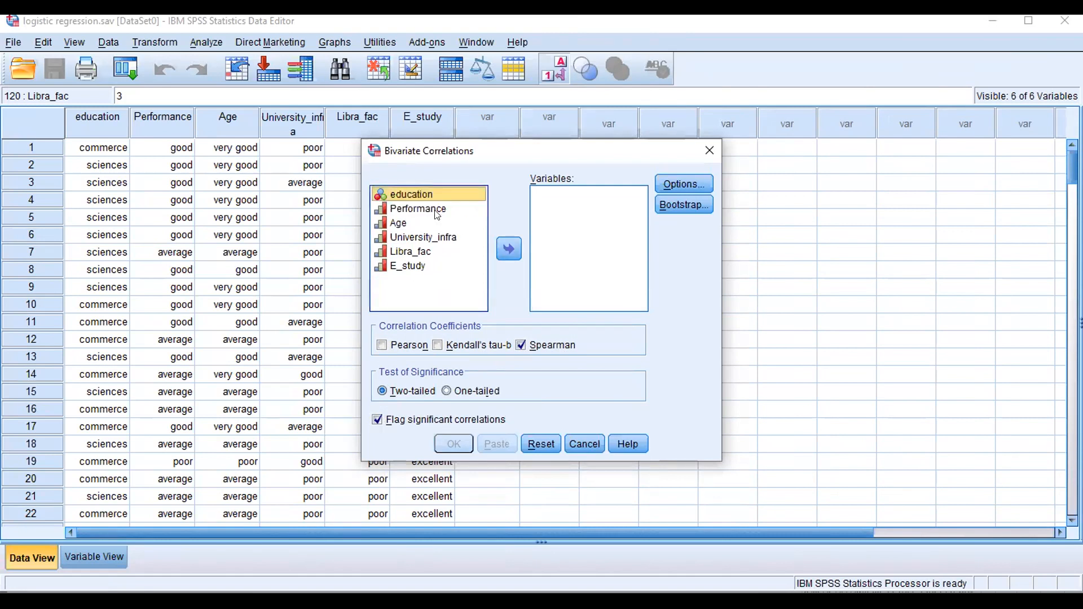
left_click(436, 211)
left_click(508, 248)
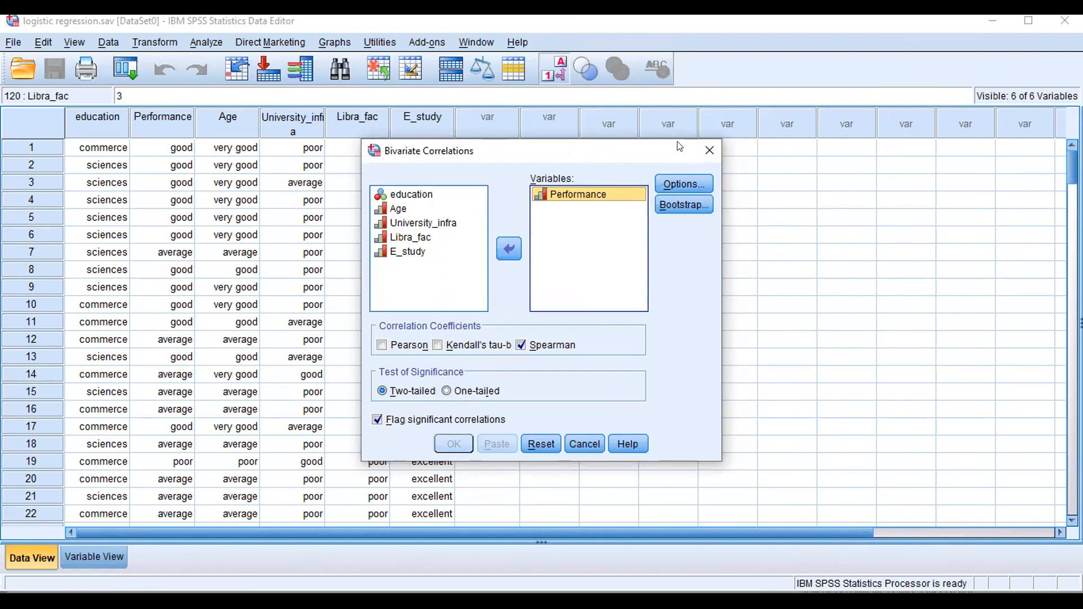
Step: Move the correlation dialog off the data columns and insert a new variable before Age
left_click_drag(679, 147, 793, 138)
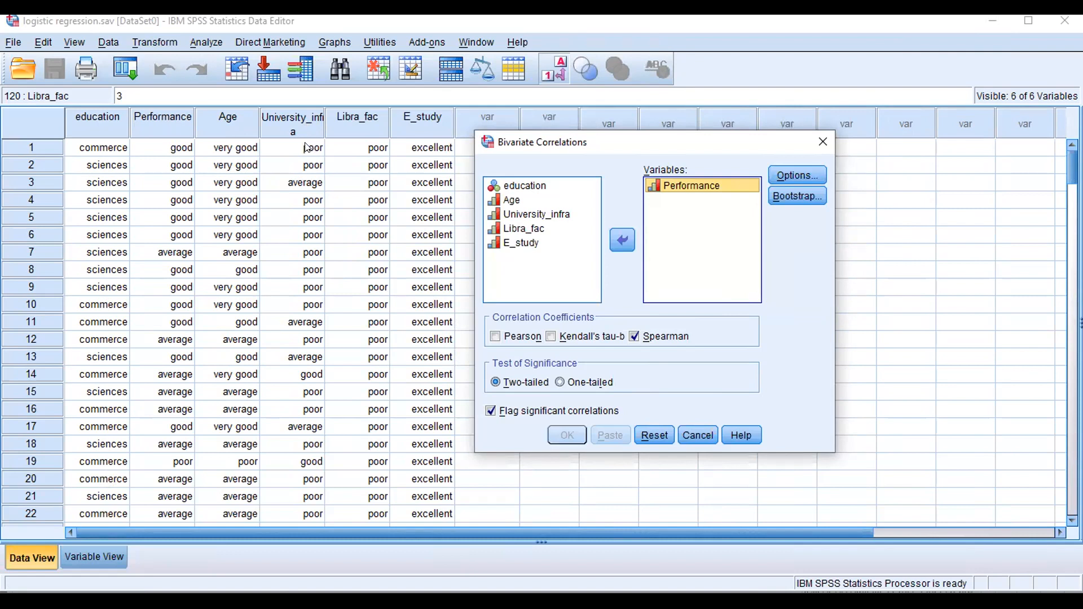
left_click(225, 119)
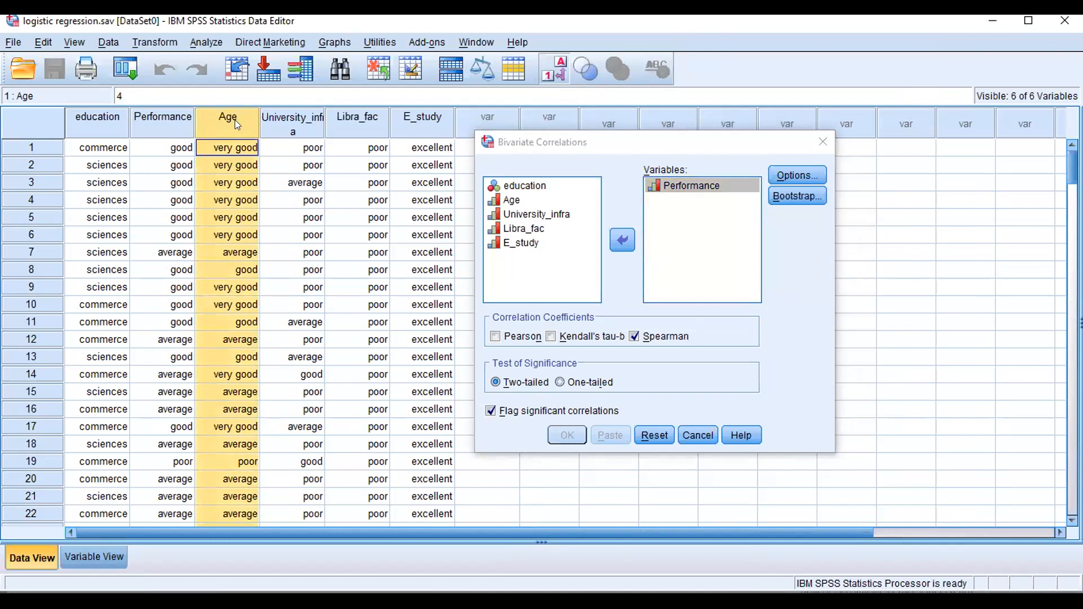
right_click(217, 105)
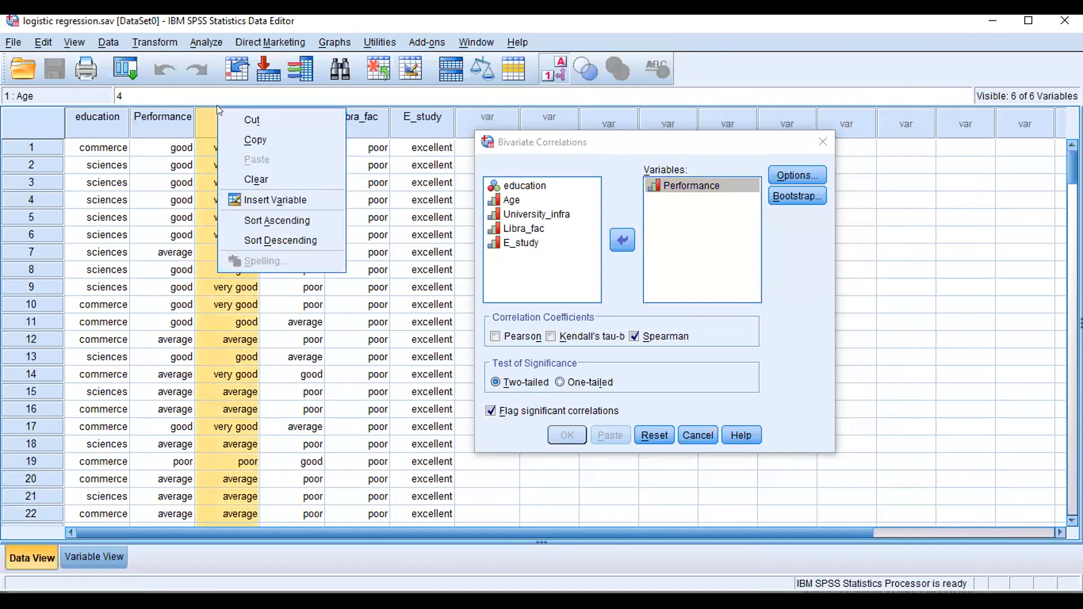
left_click(256, 198)
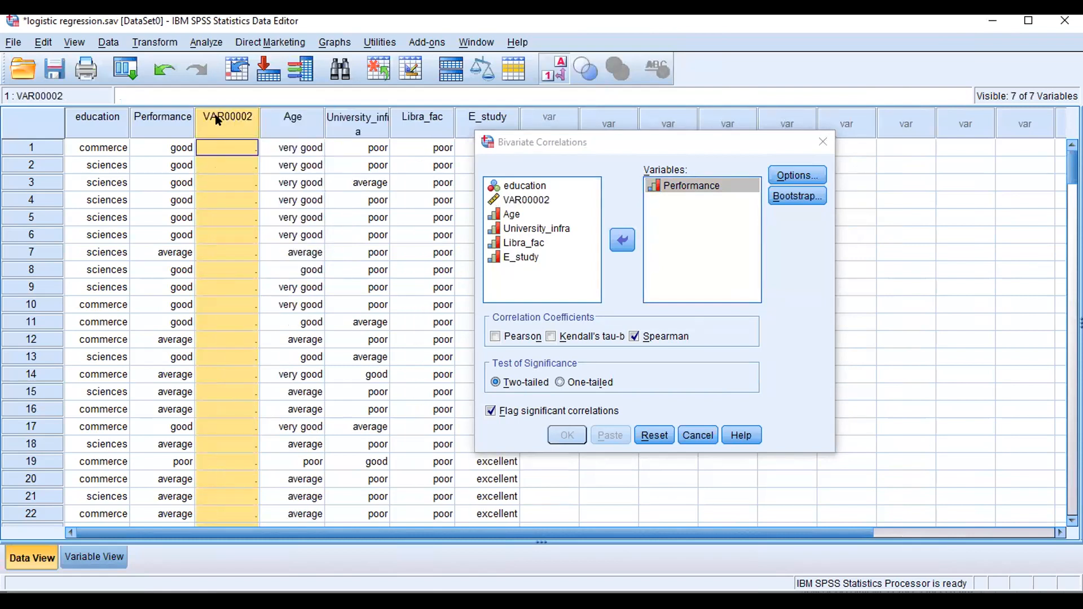
type("Age")
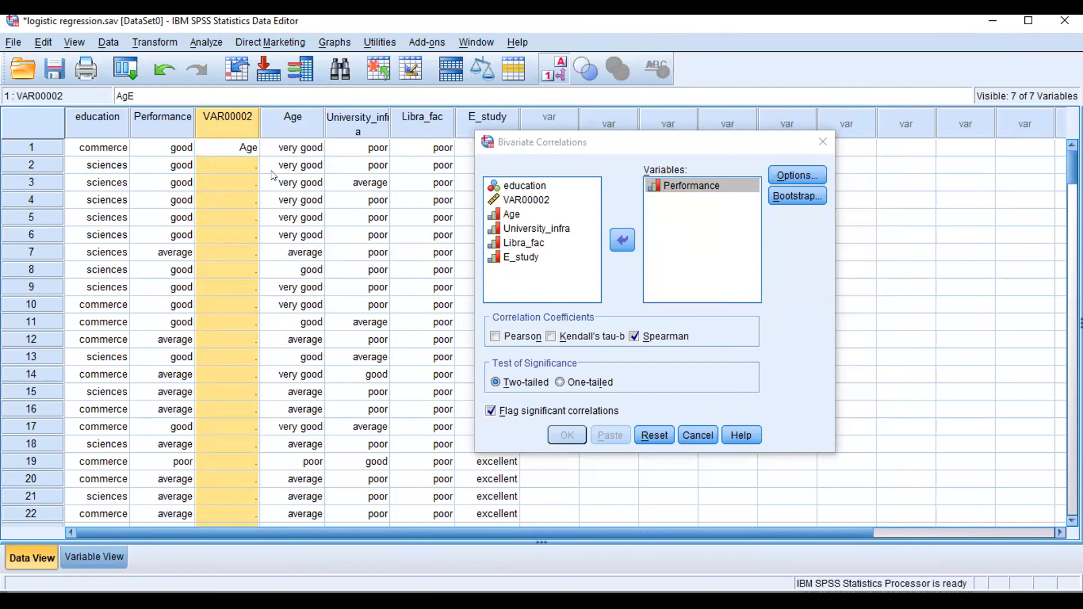
key("BackSpace")
key("BackSpace")
key("BackSpace")
Step: Switch to the variable definitions and try to rename the newly inserted variable as age
left_click(94, 554)
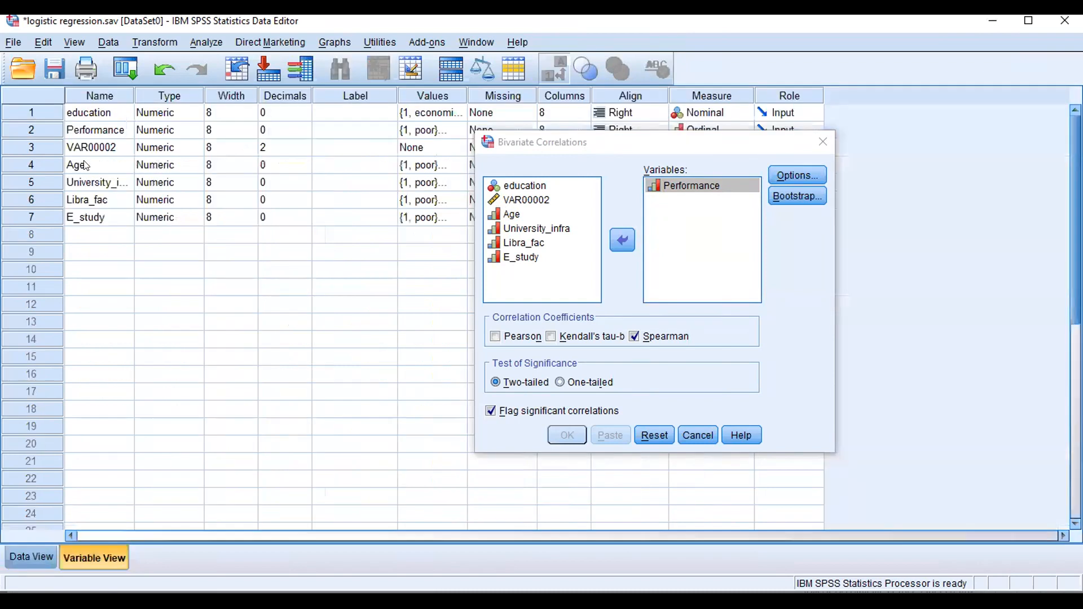
left_click(83, 149)
type("age")
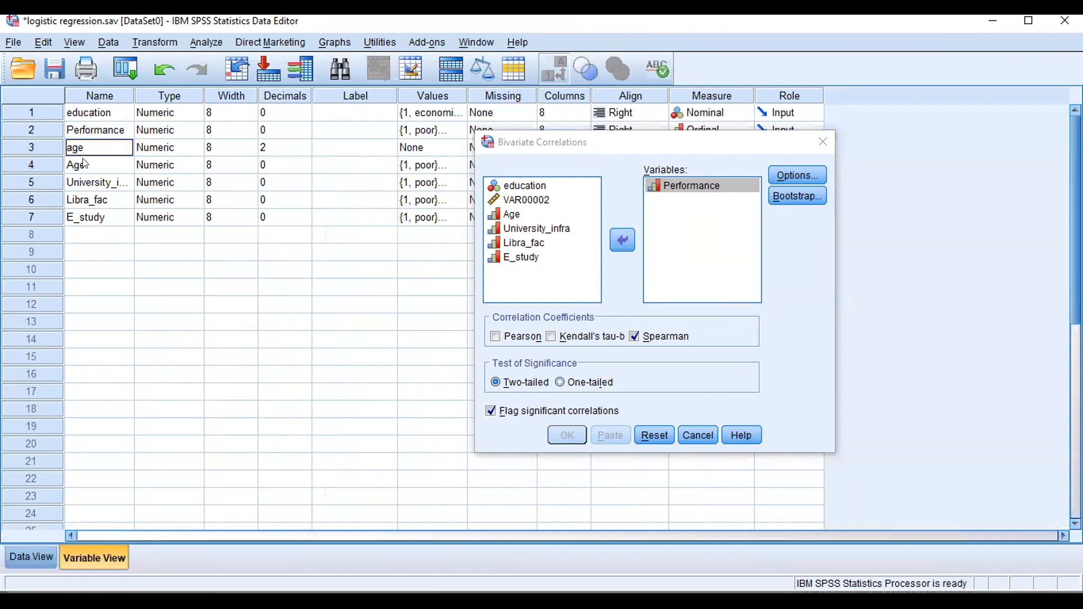
left_click(85, 163)
left_click(541, 331)
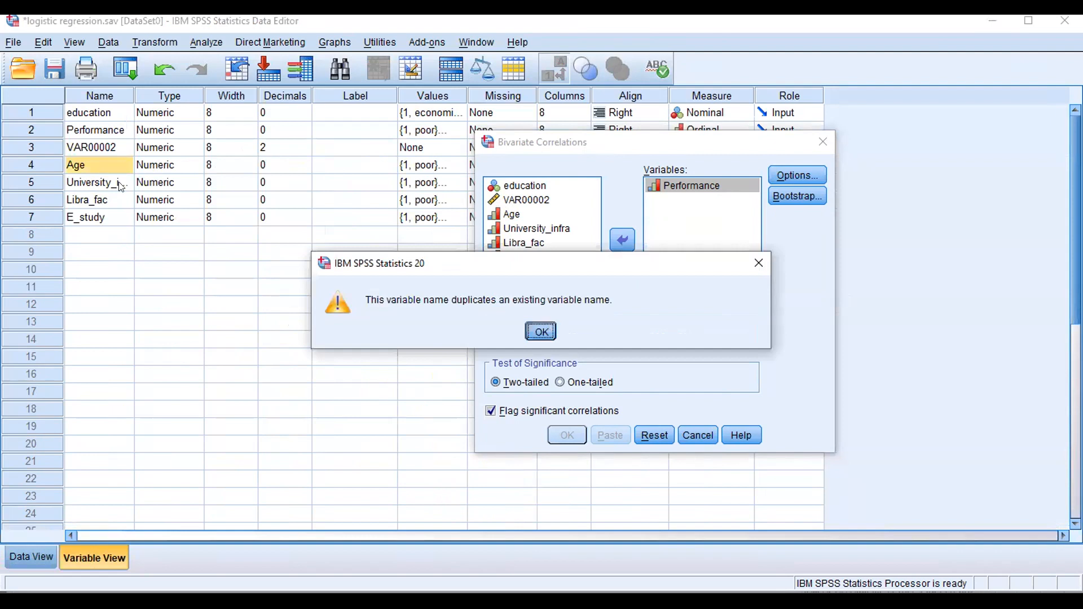
Step: Rename the inserted variable as Age_1 and return to its first case in the data sheet
left_click(89, 145)
type("Age")
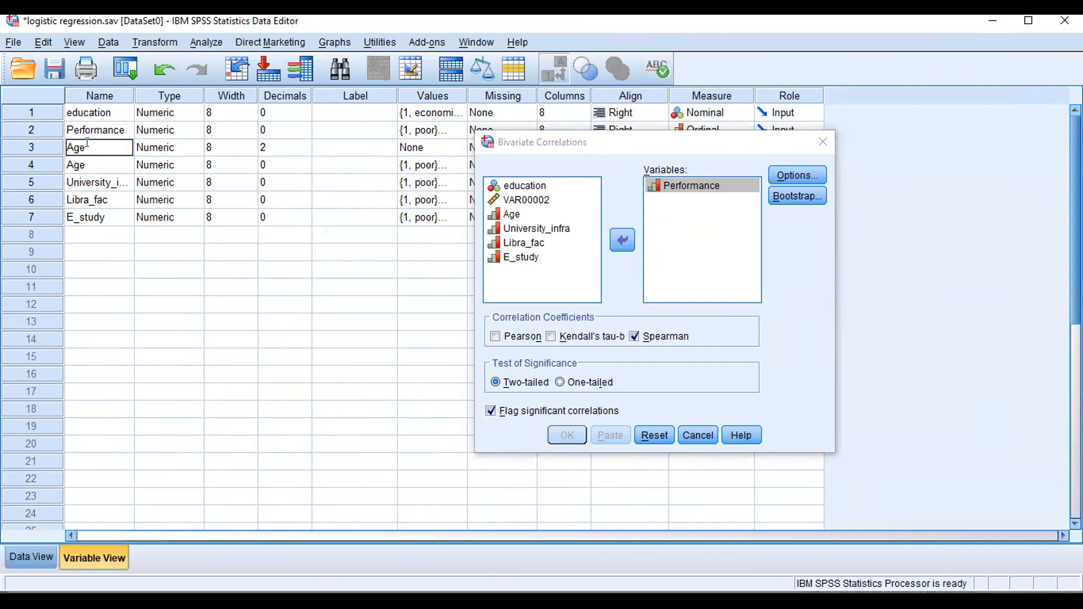
type("_1")
left_click(43, 550)
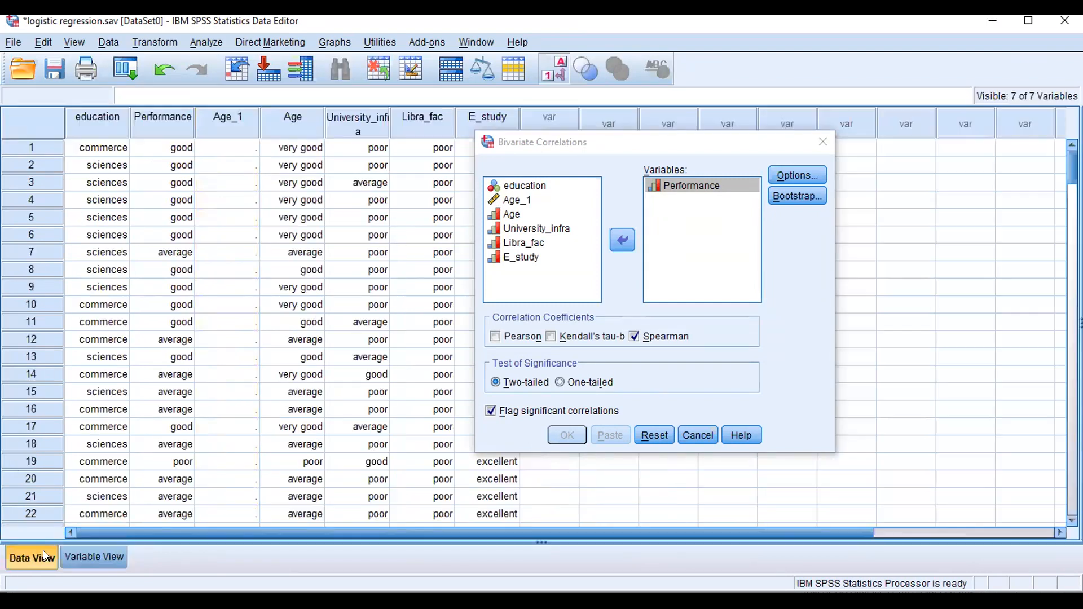
left_click(241, 148)
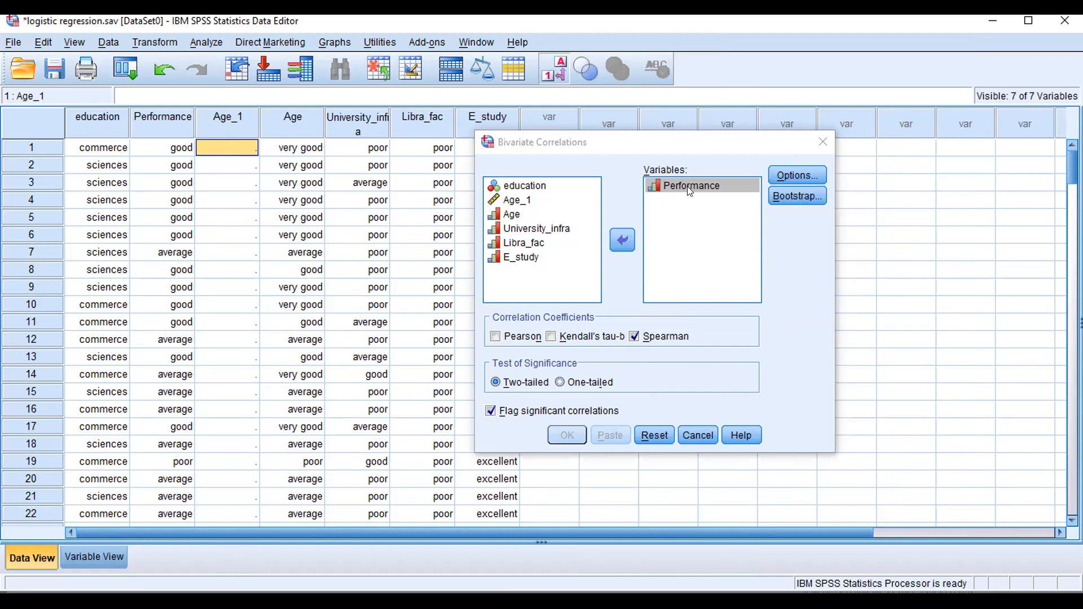
Step: Add University_infra to the correlation variables and run the two-tailed Spearman correlation with Performance
left_click(555, 228)
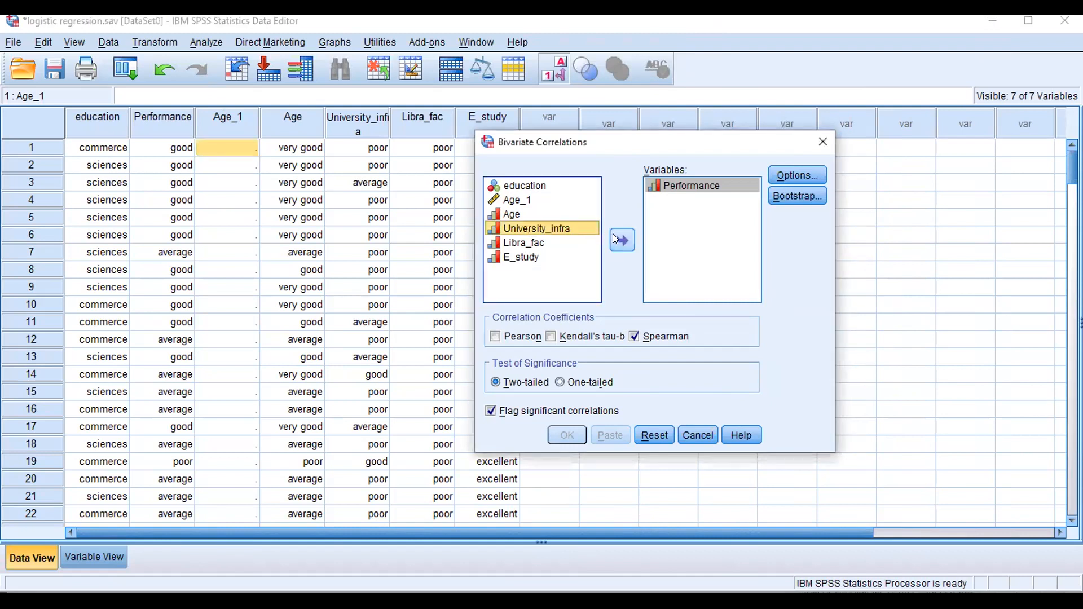
left_click(618, 239)
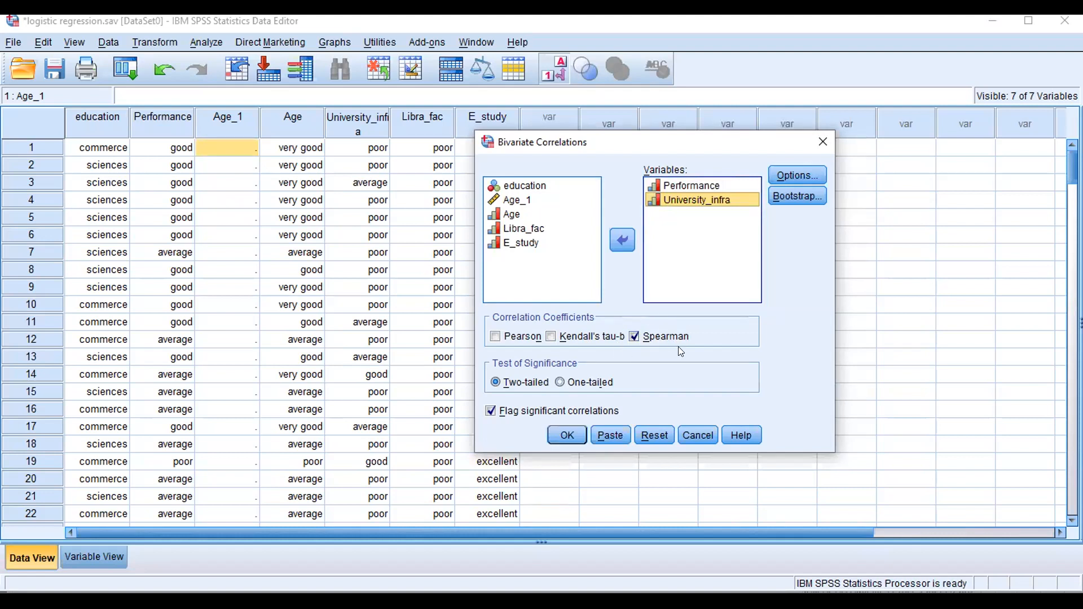
left_click(572, 430)
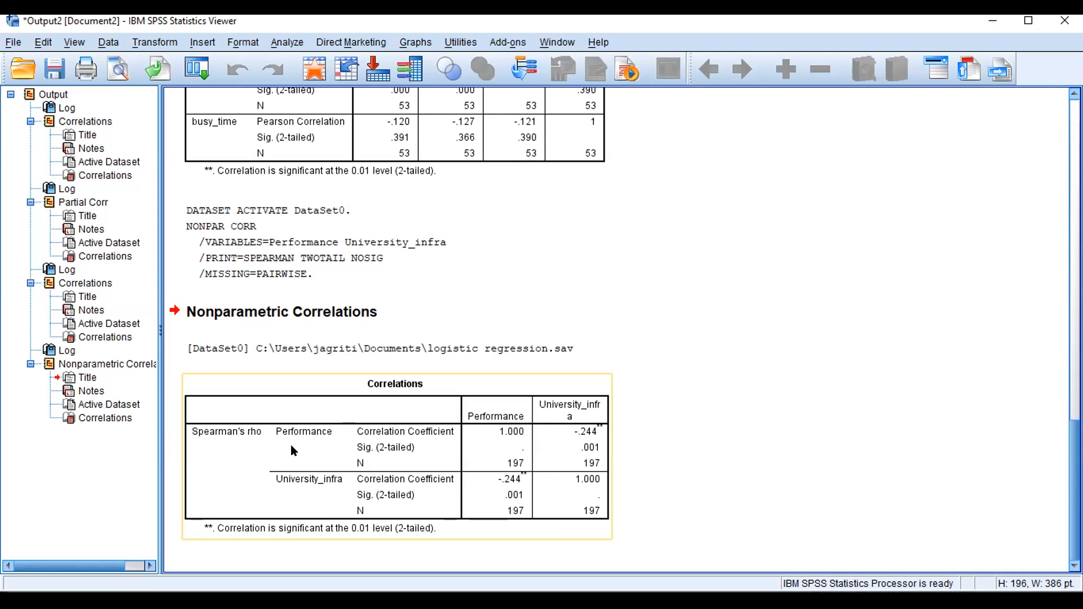
Step: Leave the correlation output and open the Multiple2.sav dataset from the Documents folder
left_click(594, 310)
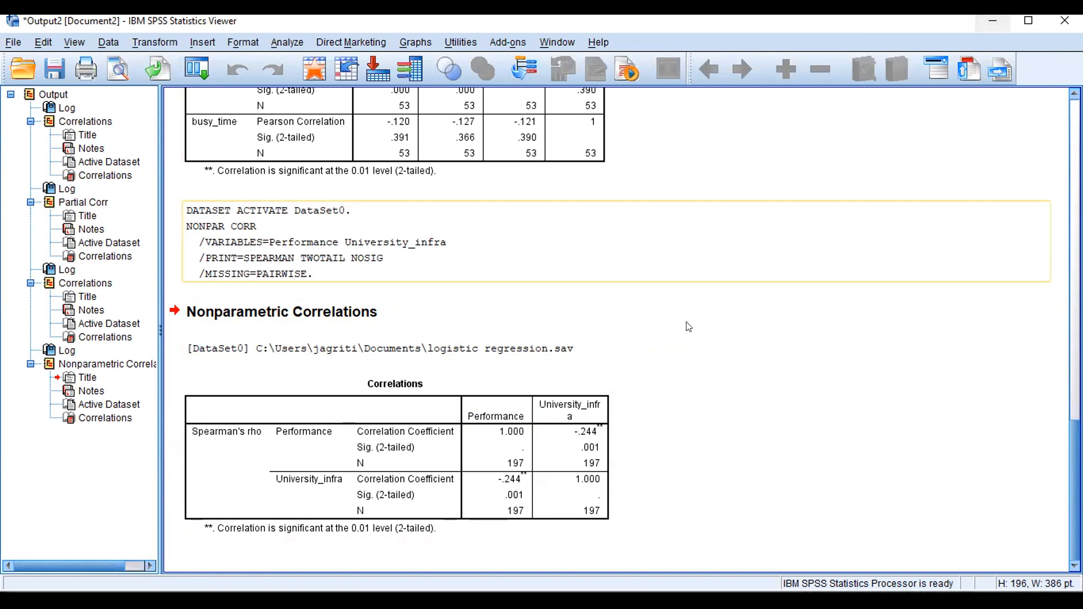
left_click(1063, 21)
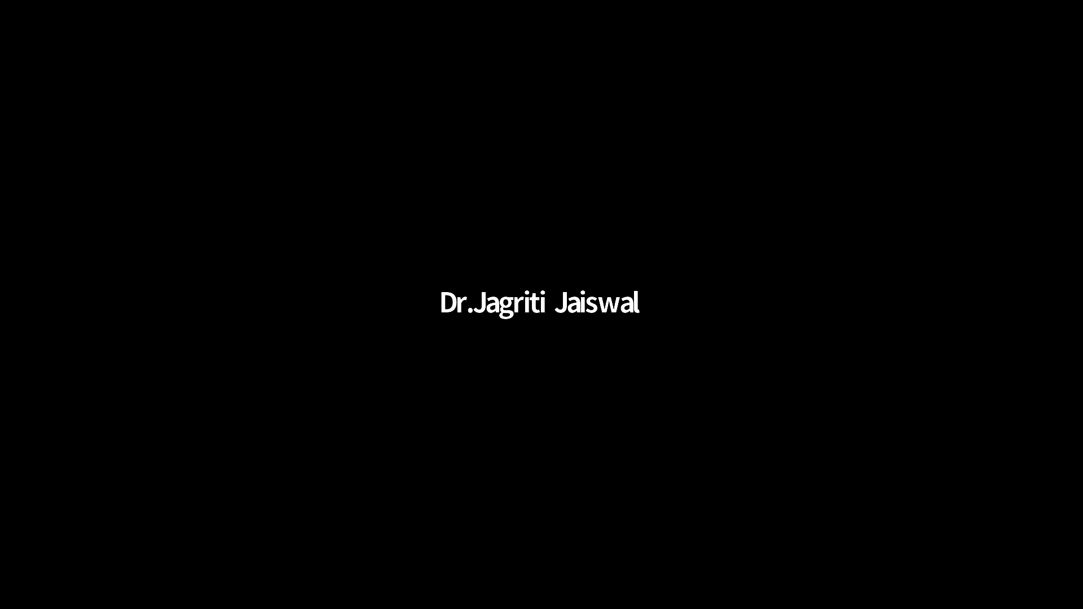
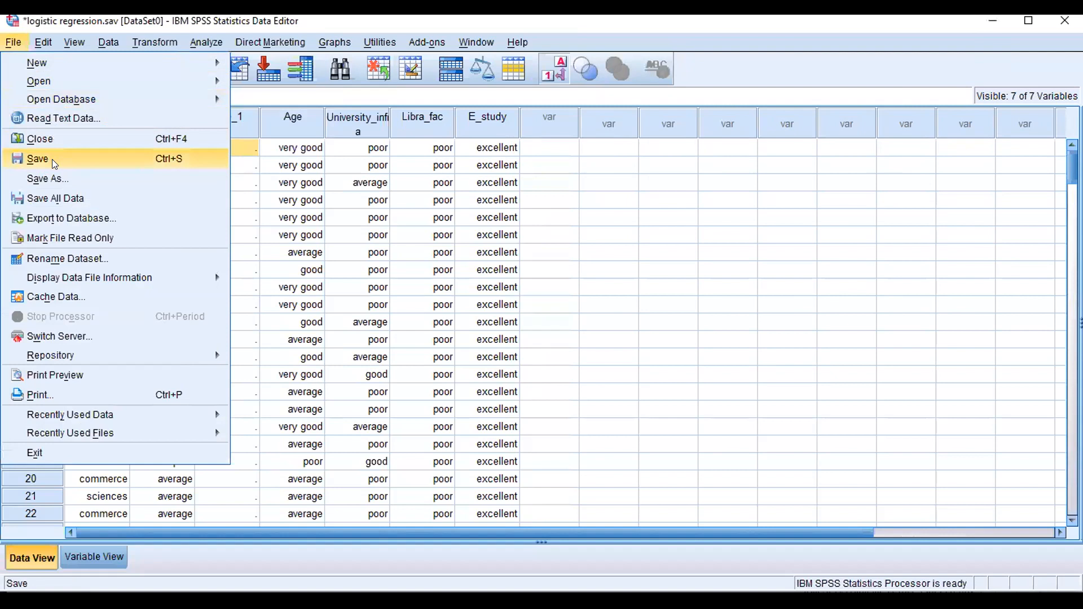
mouse_move(53, 84)
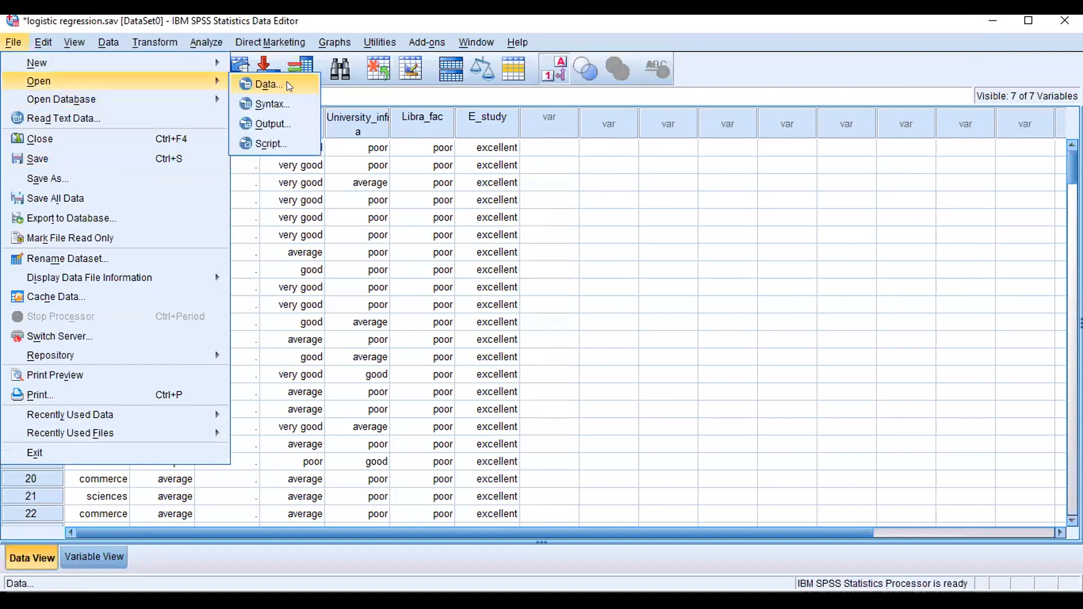
left_click(289, 85)
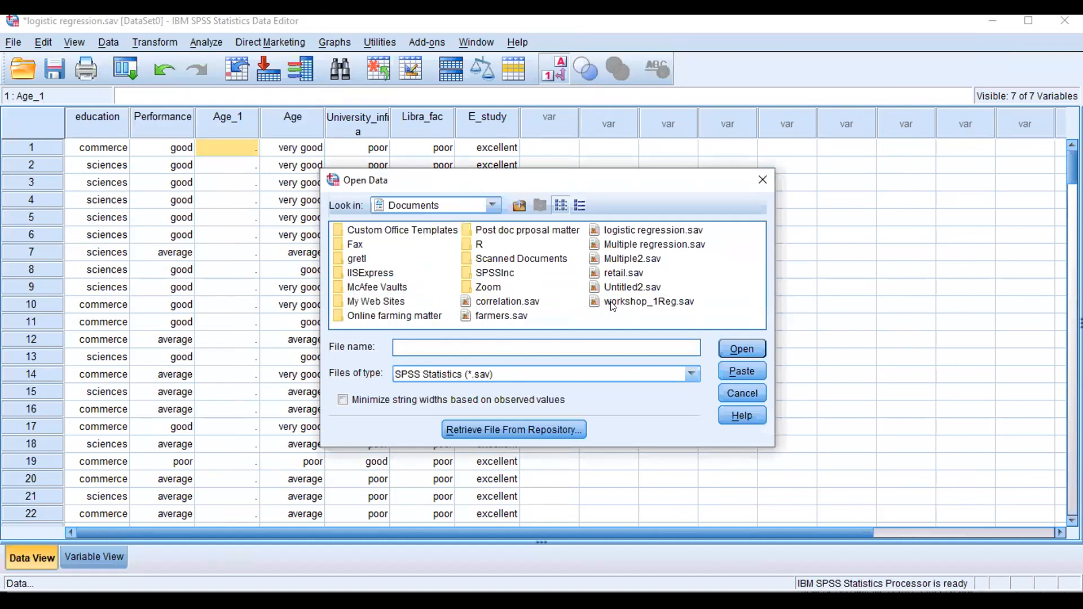
left_click(619, 260)
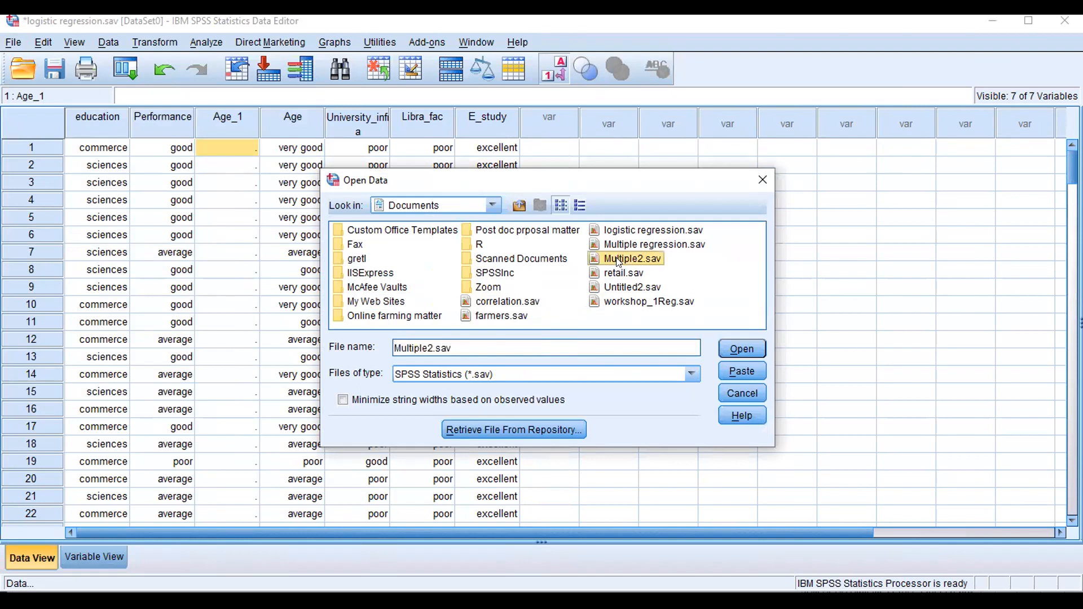
double_click(618, 261)
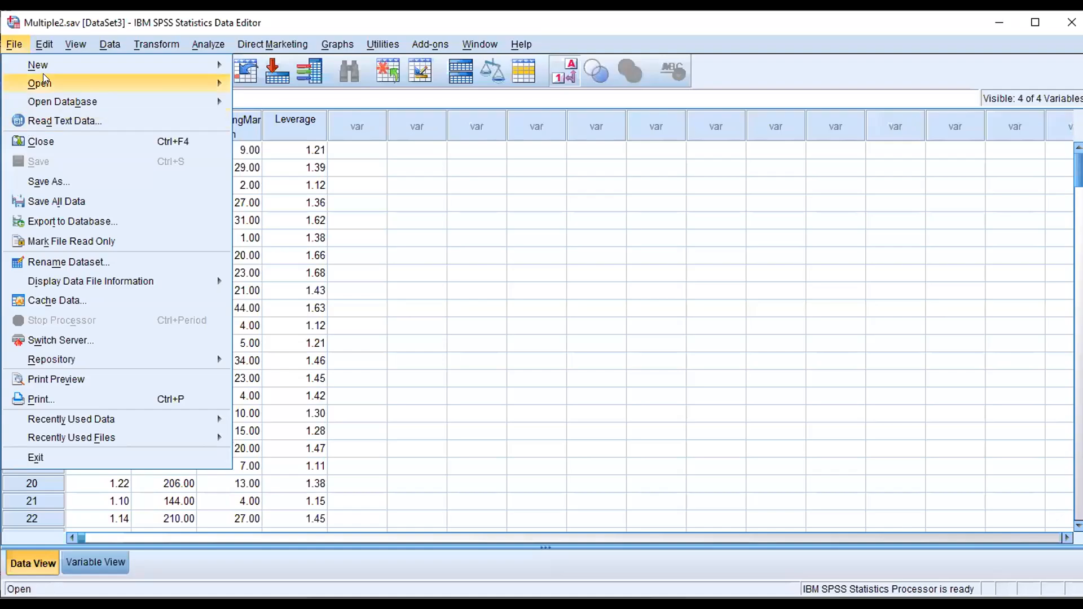
Step: Open the Untitled2.sav dataset from the Documents folder
mouse_move(54, 83)
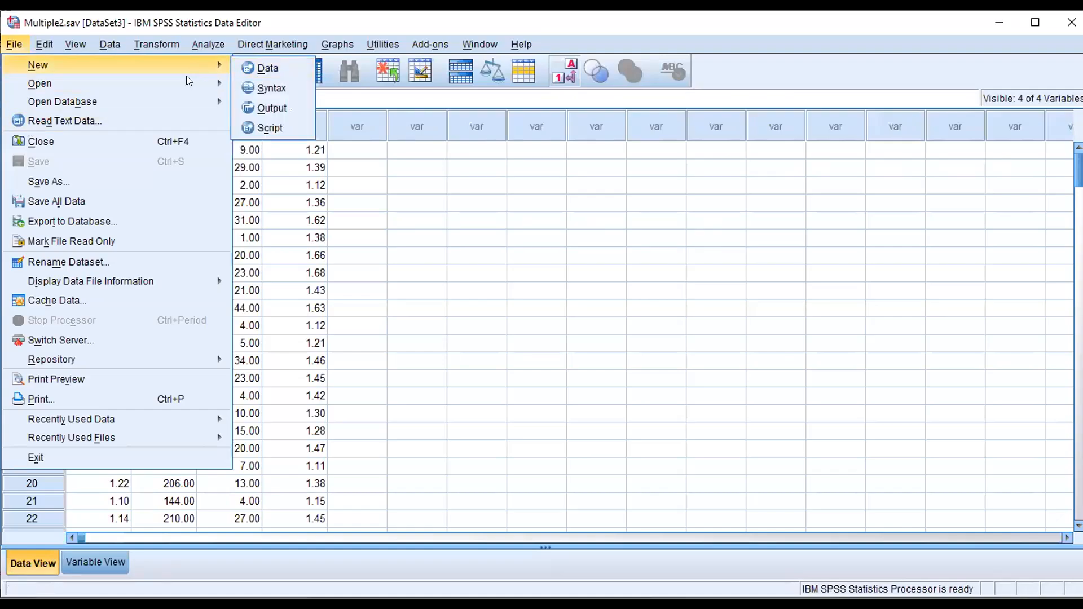
left_click(271, 85)
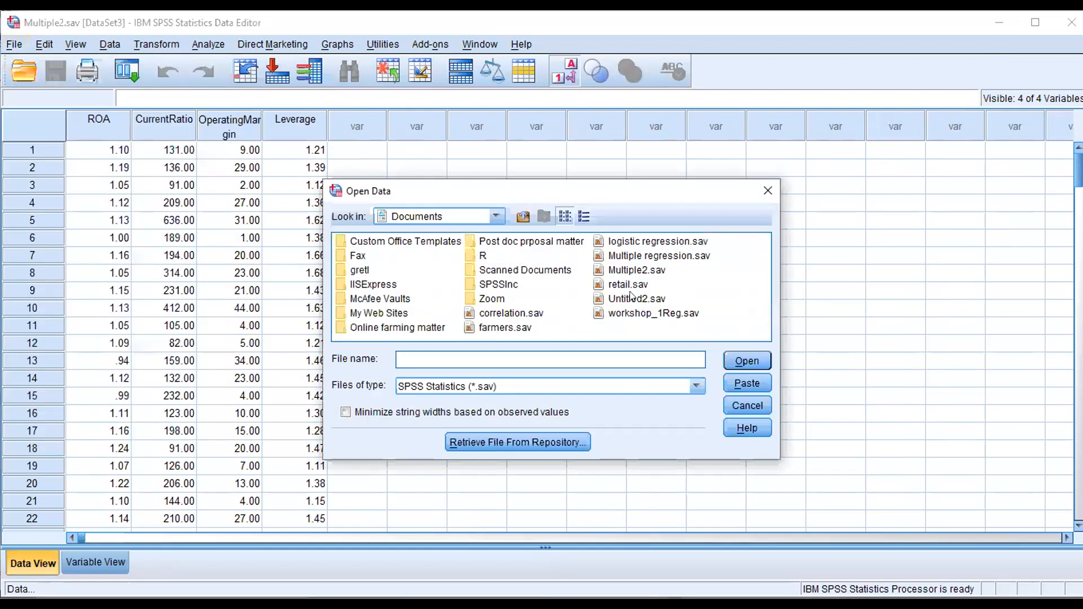
left_click(629, 292)
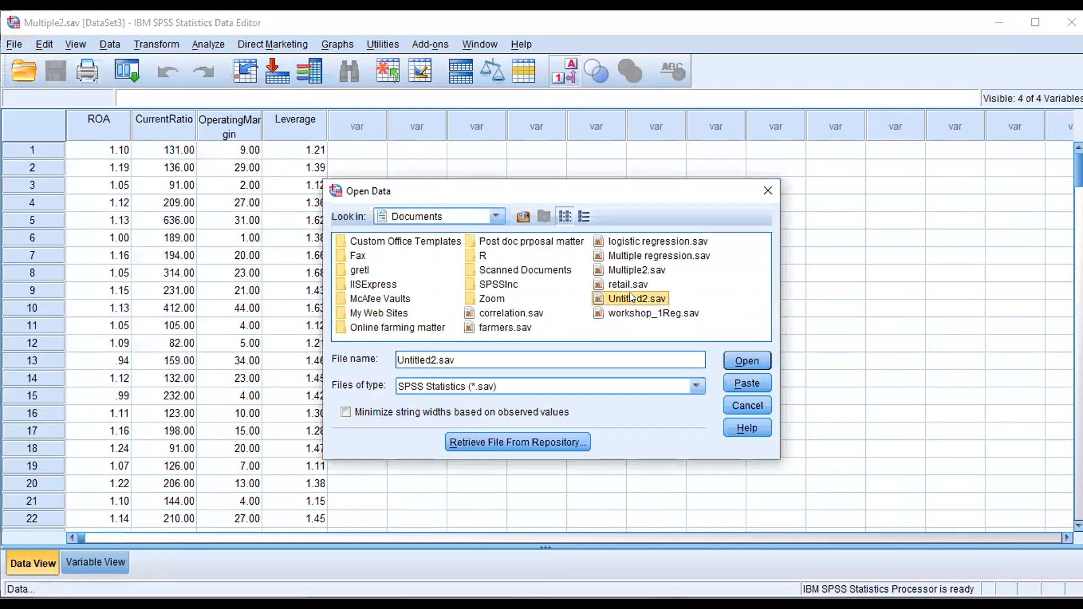
double_click(631, 297)
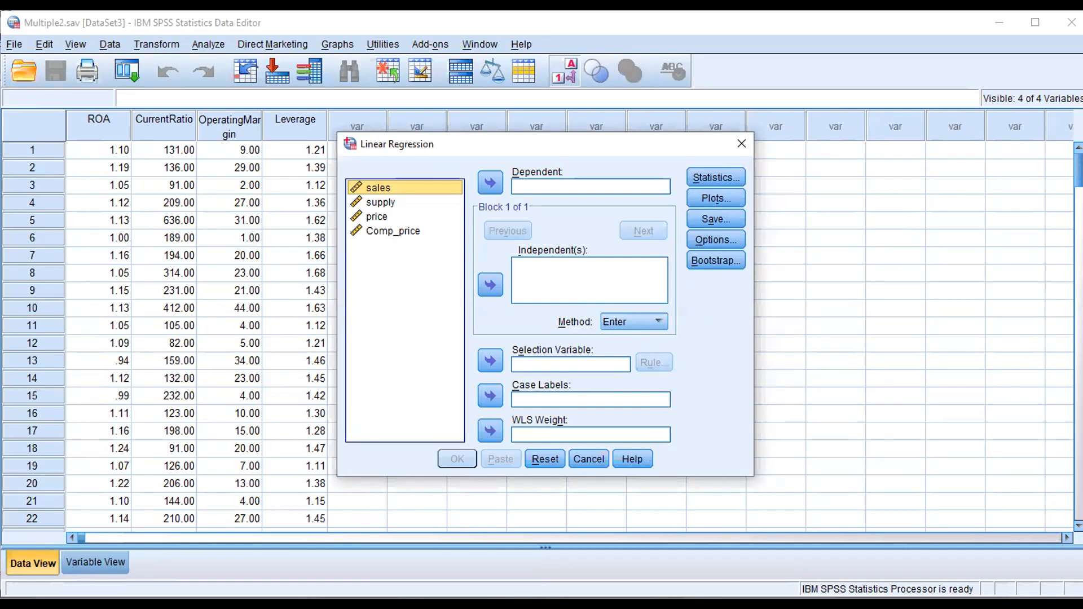
Step: Assign price as the independent variable and sales as the dependent variable of the linear regression
left_click(376, 216)
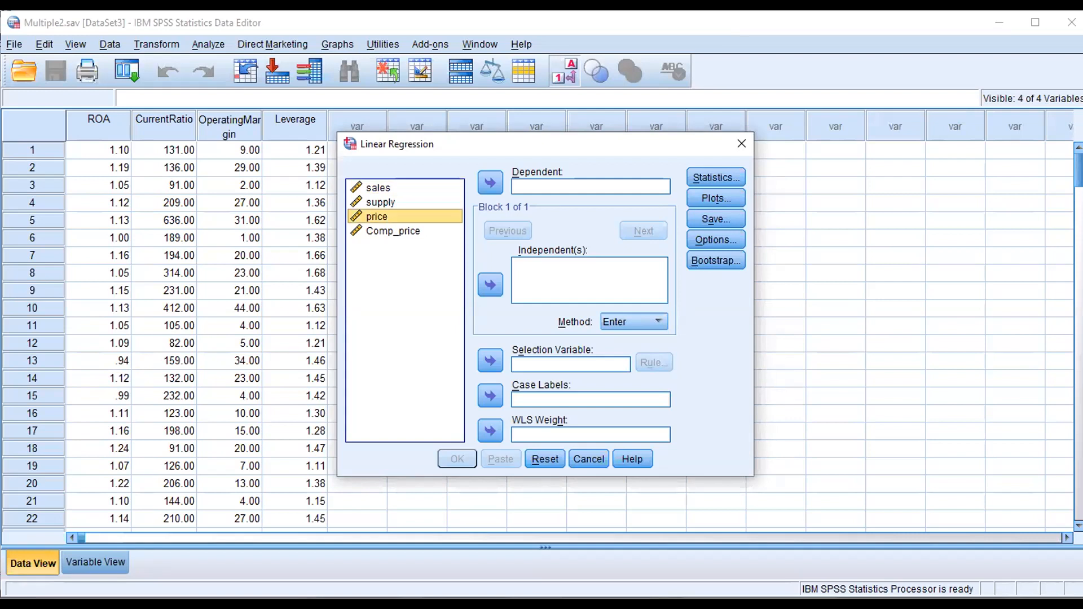
left_click(490, 285)
left_click(378, 188)
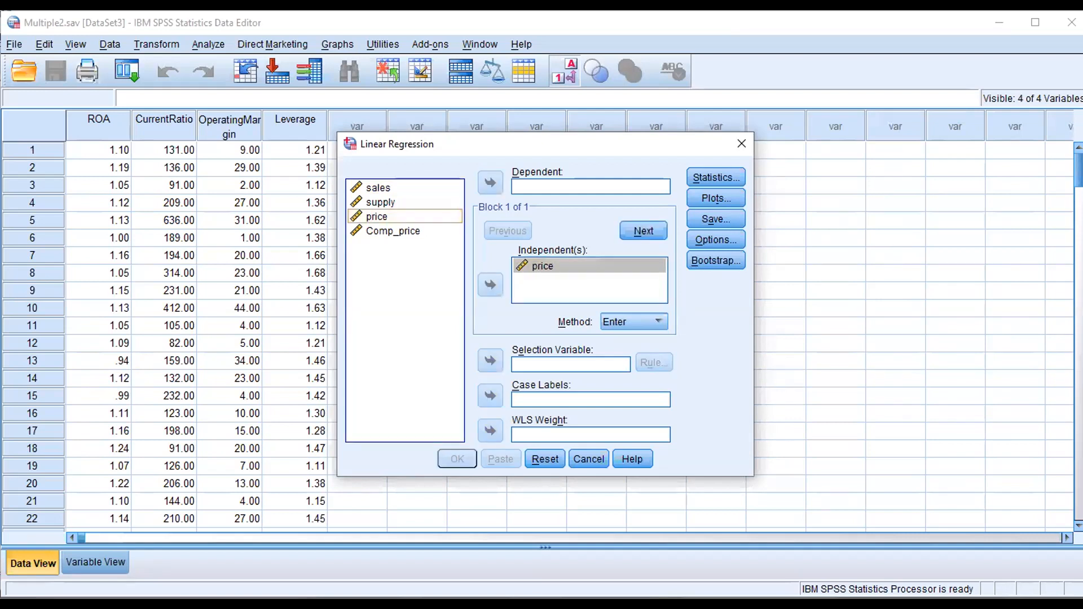
left_click(490, 183)
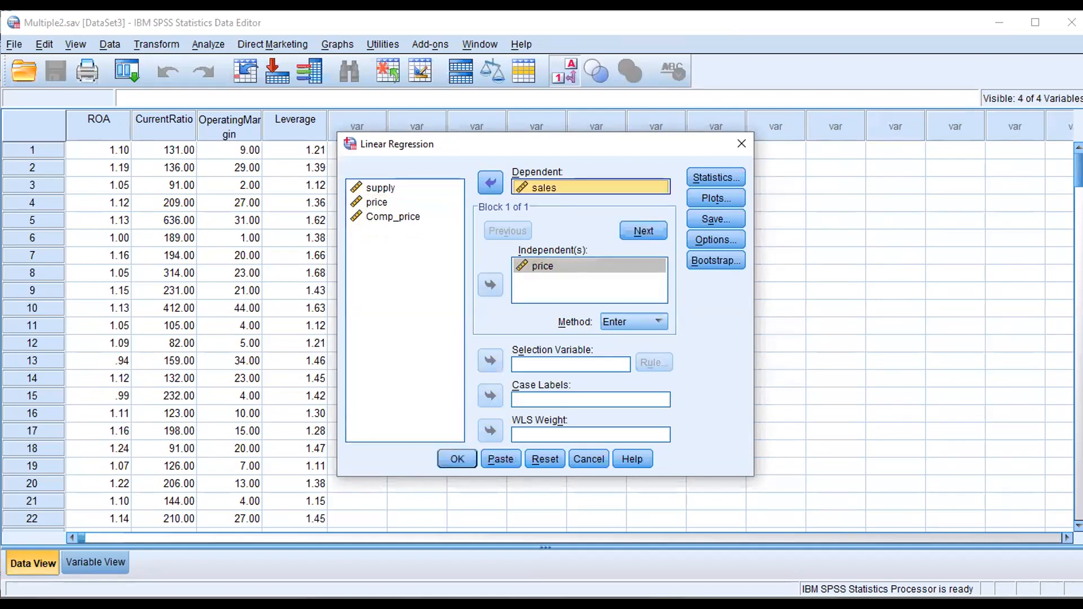
Step: Add 95% confidence intervals and descriptives to the regression statistics, leaving collinearity diagnostics off
left_click(715, 177)
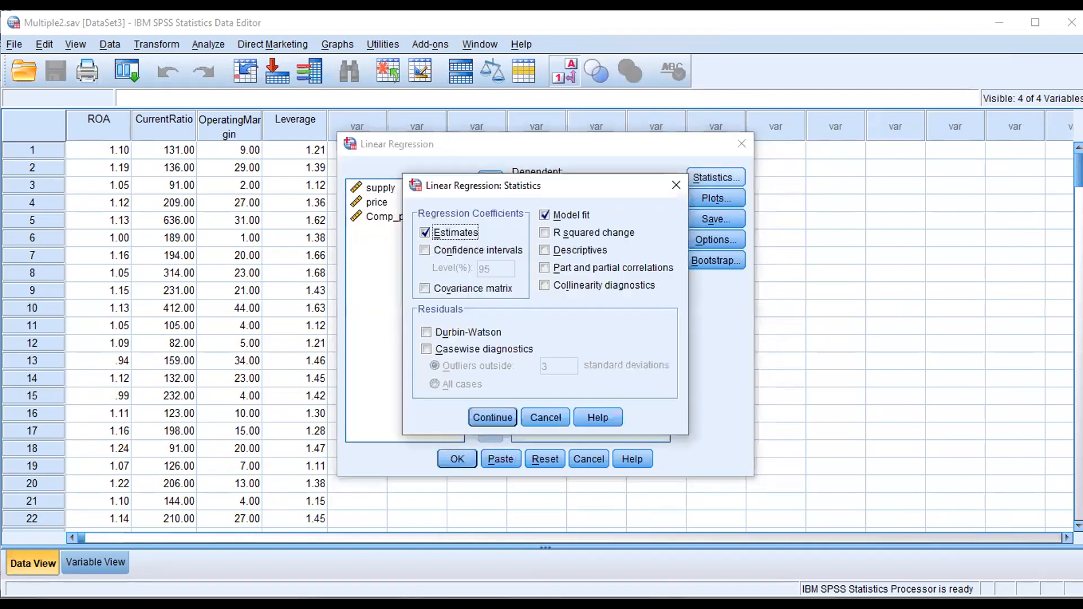
left_click(425, 249)
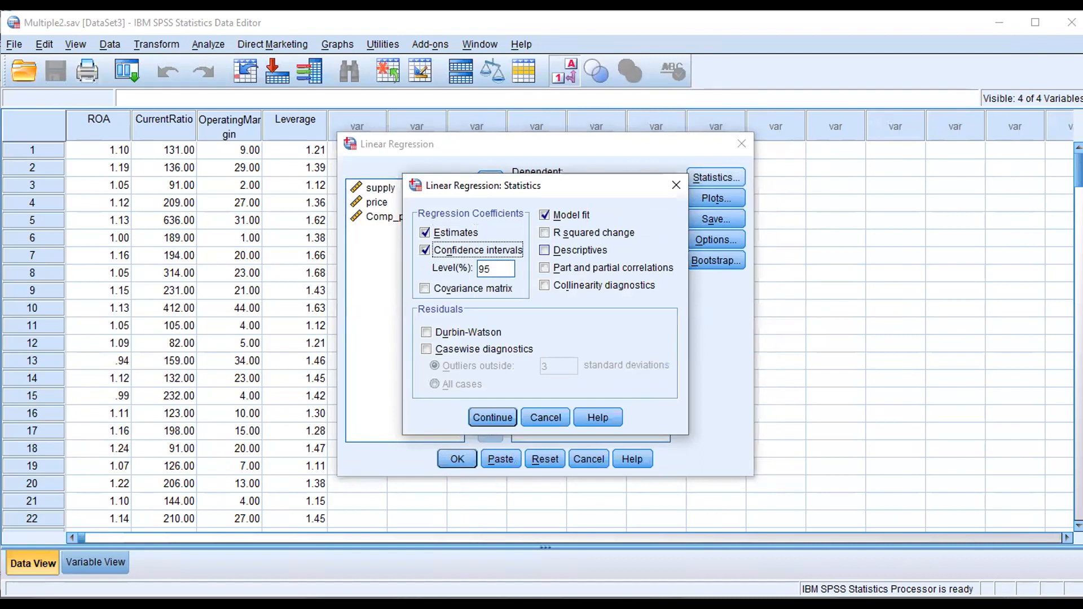
left_click(544, 250)
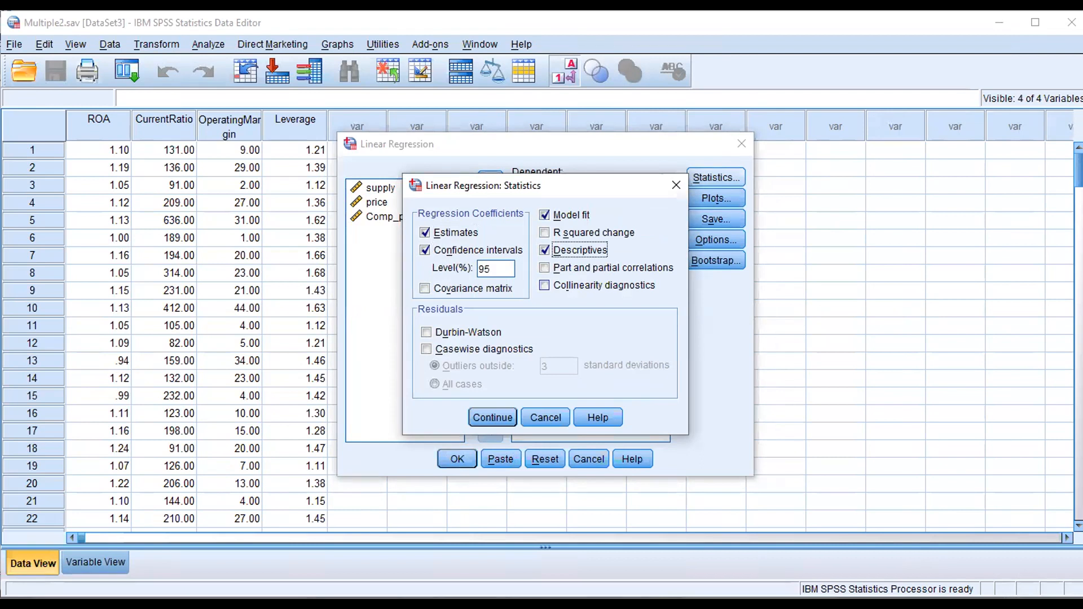
left_click(545, 285)
left_click(544, 286)
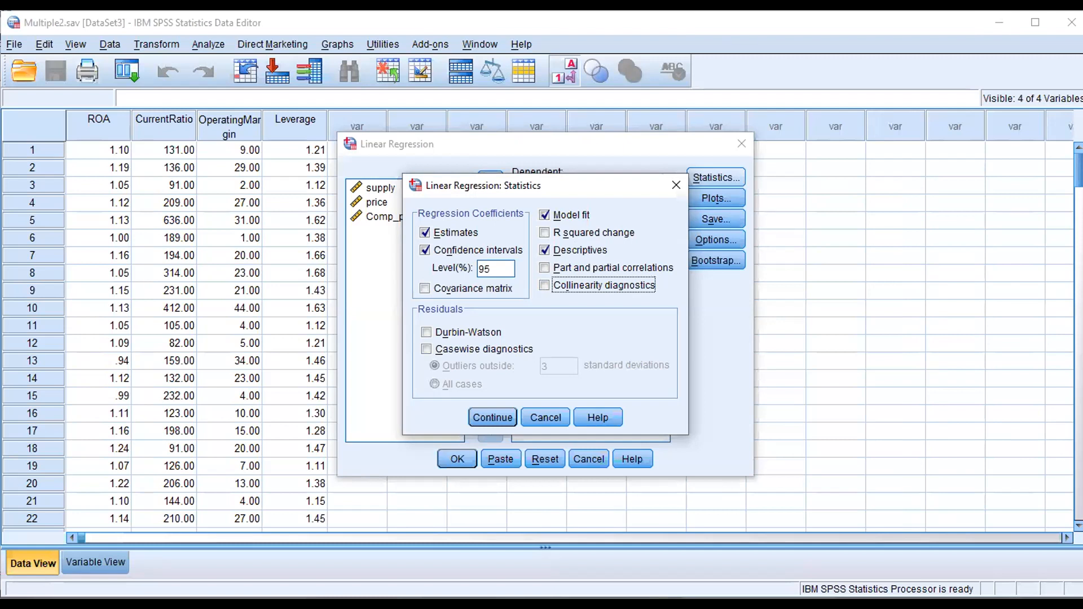
left_click(492, 417)
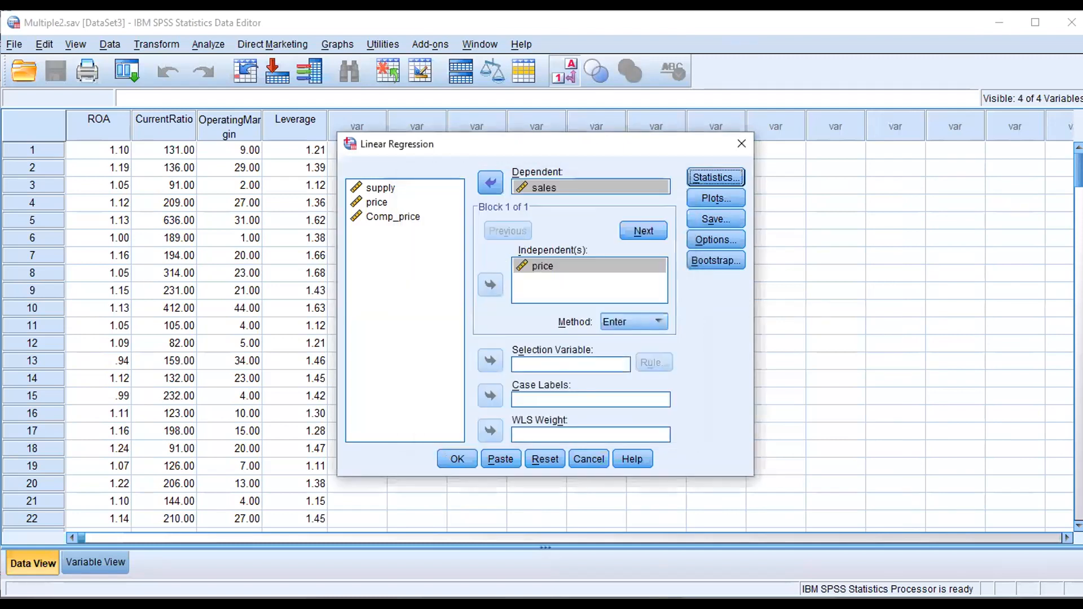
Step: Review the regression's plot and stepping-criteria options without changing them, and run the regression of sales on price
left_click(715, 199)
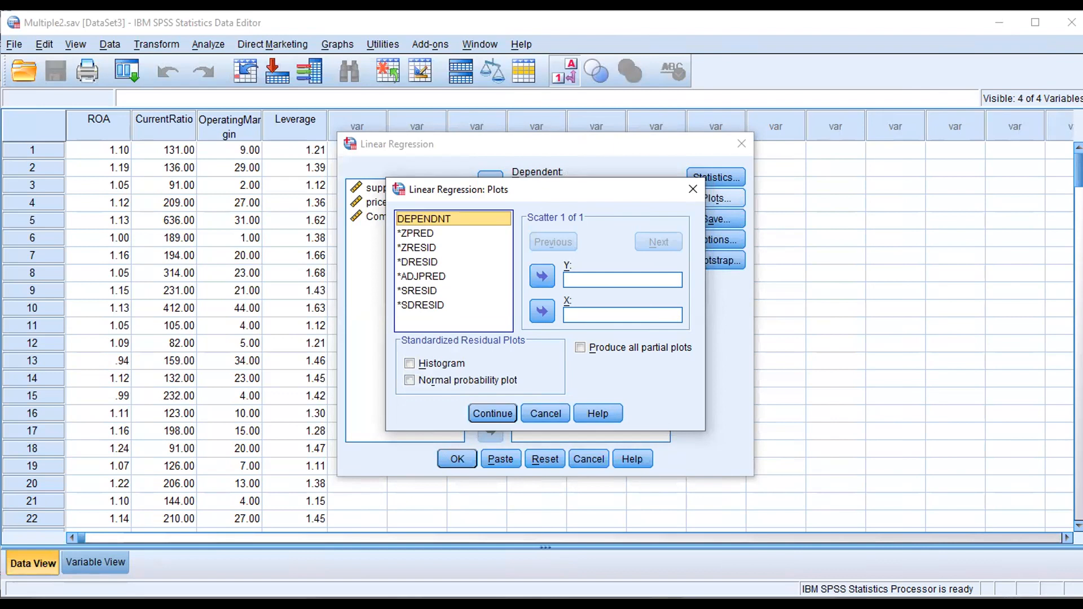
left_click(693, 189)
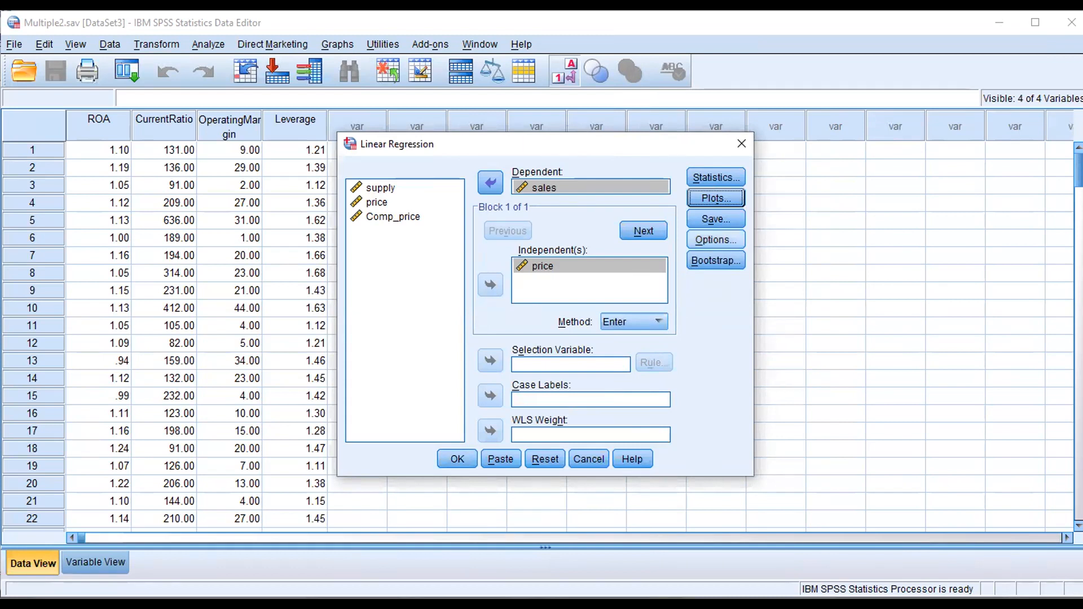
left_click(716, 239)
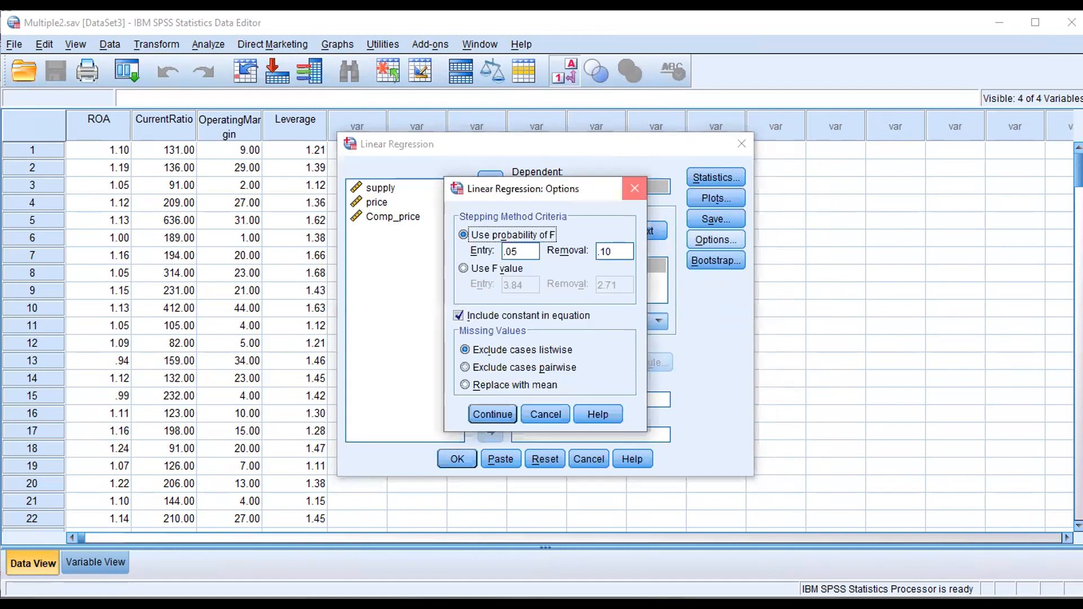
left_click(634, 188)
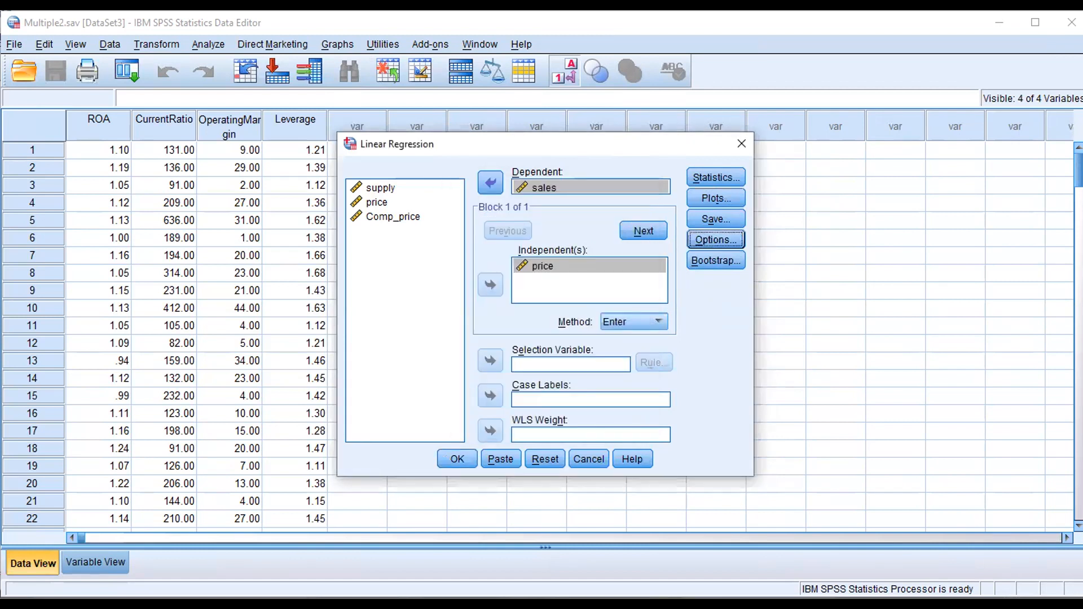
left_click(457, 459)
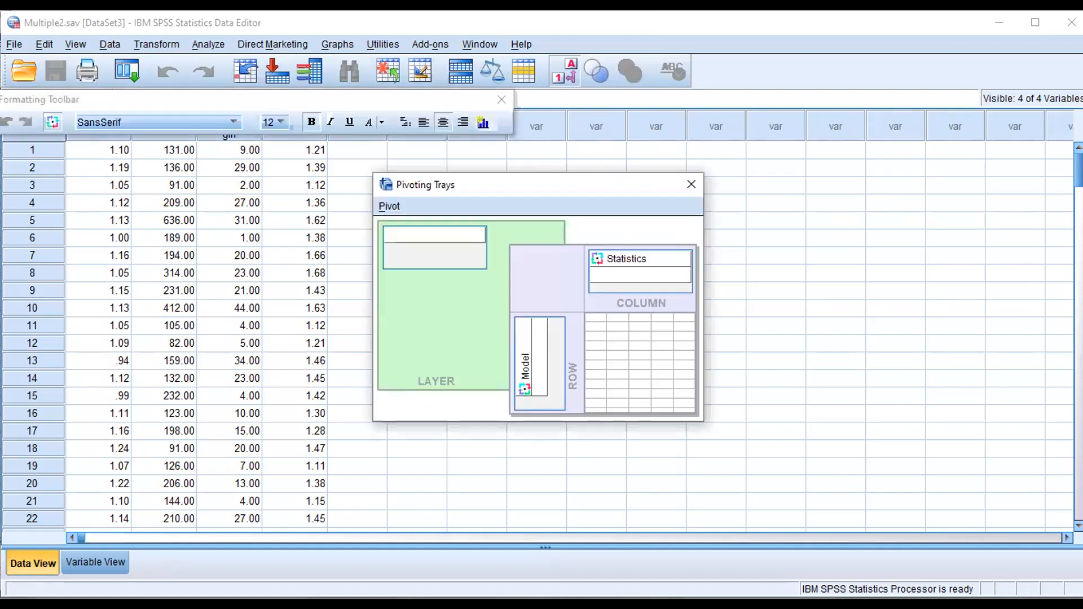
left_click(691, 185)
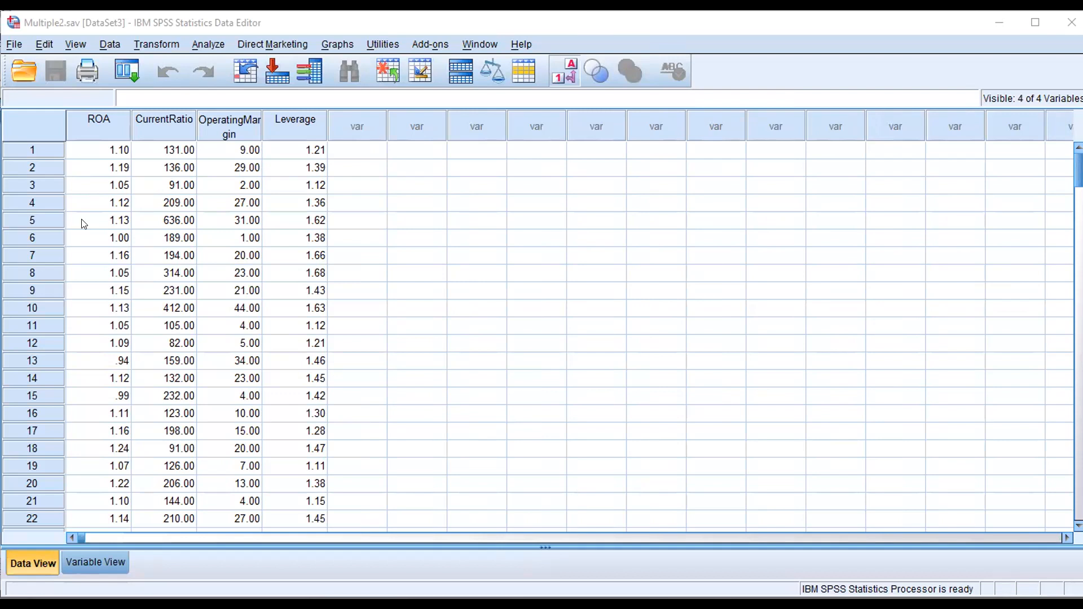
Step: Examine the ROA, CurrentRatio, OperatingMargin and Leverage variables in the Multiple2.sav data sheet
left_click(163, 168)
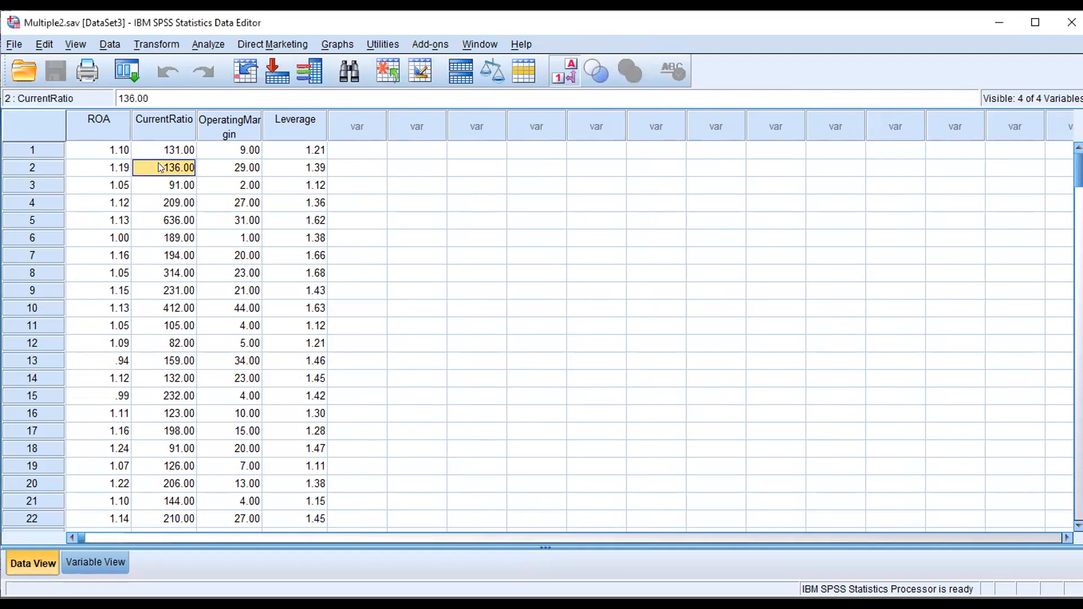
left_click(310, 149)
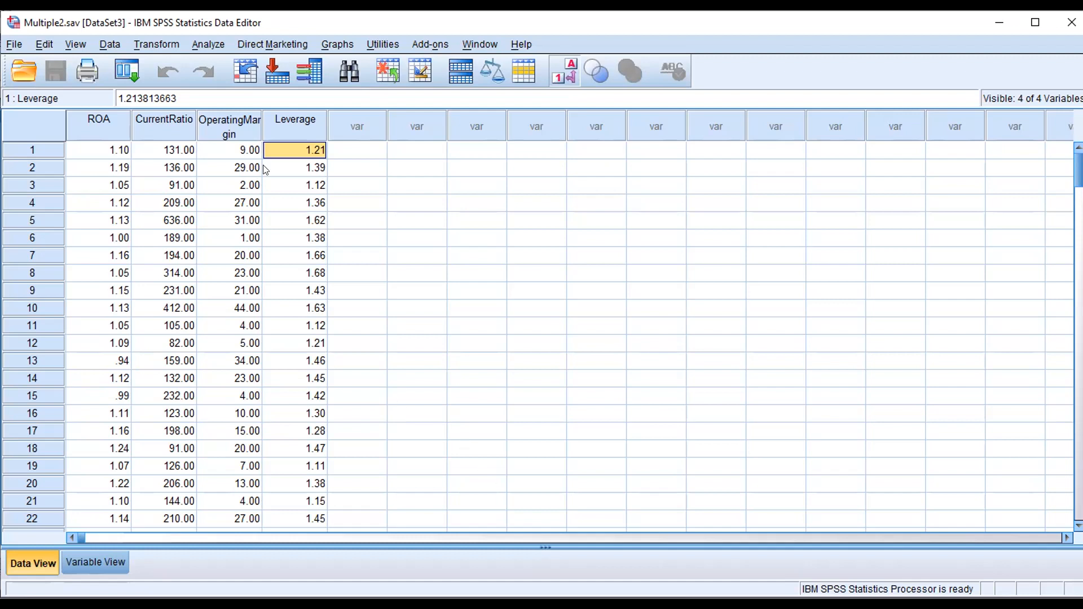
left_click(219, 127)
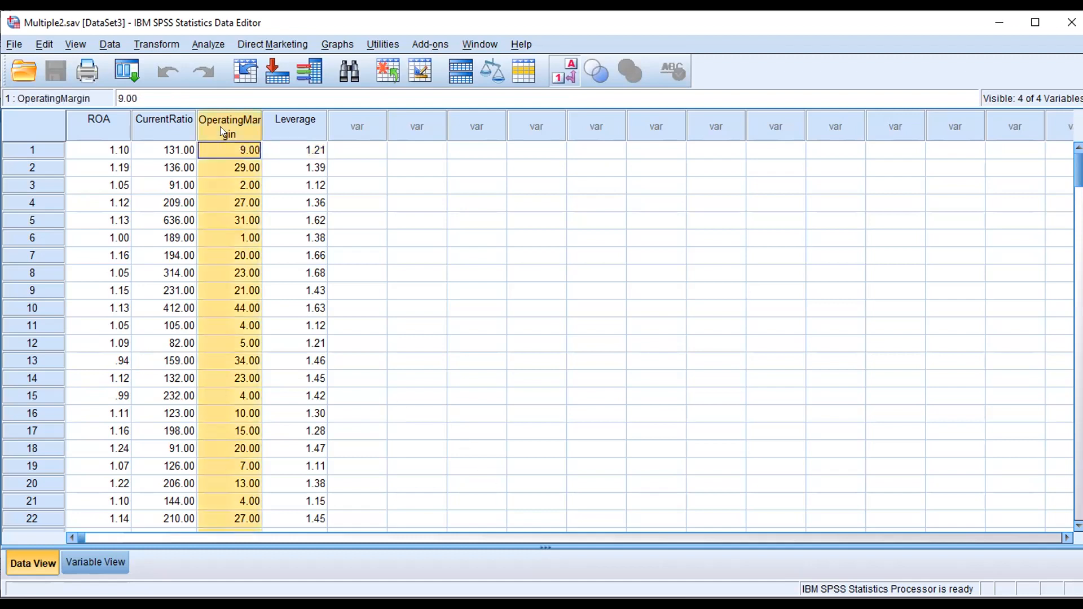
left_click(104, 150)
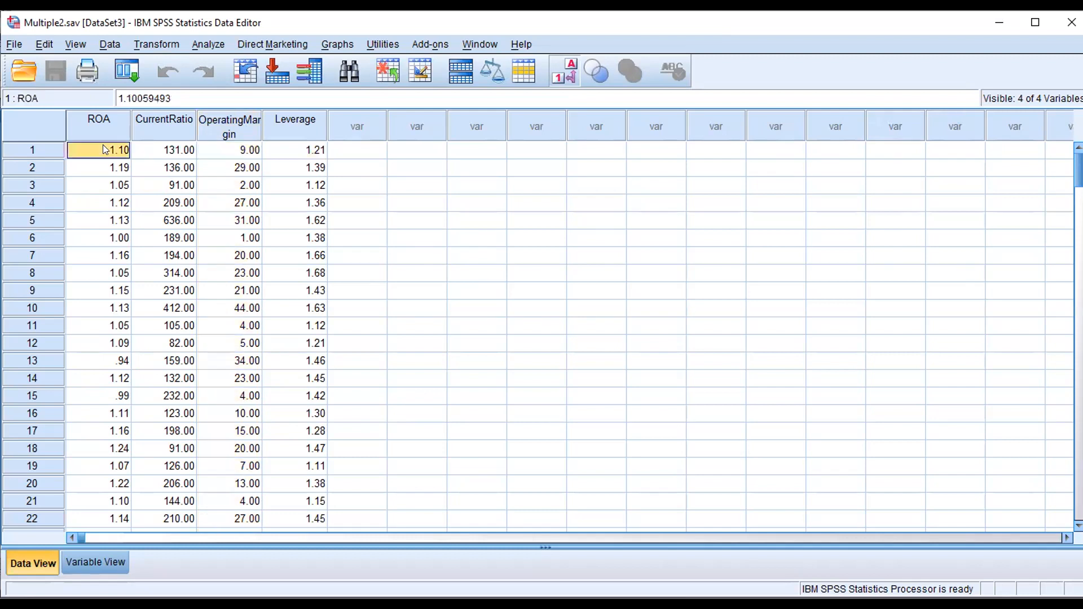
left_click(148, 149)
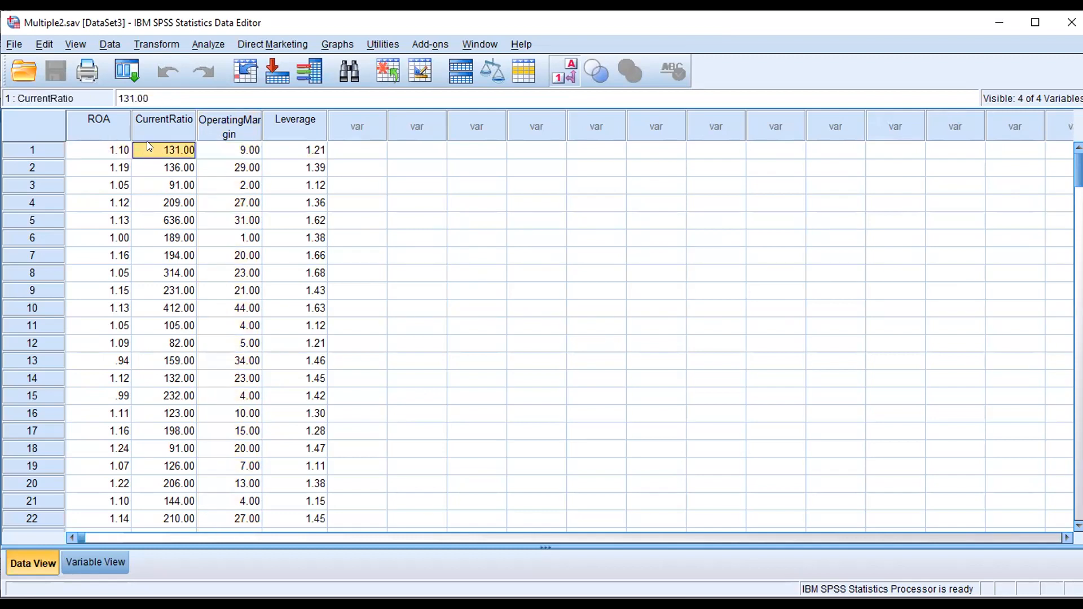
left_click(290, 150)
left_click(223, 126)
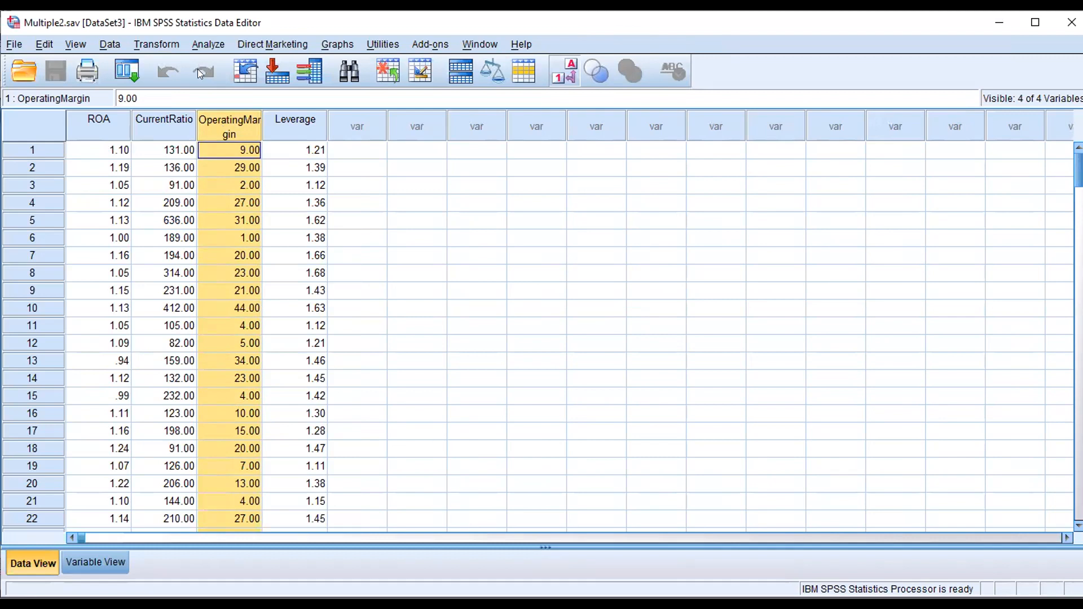
Step: Set up a linear regression with OperatingMargin as the dependent variable and CurrentRatio as the independent variable
left_click(205, 42)
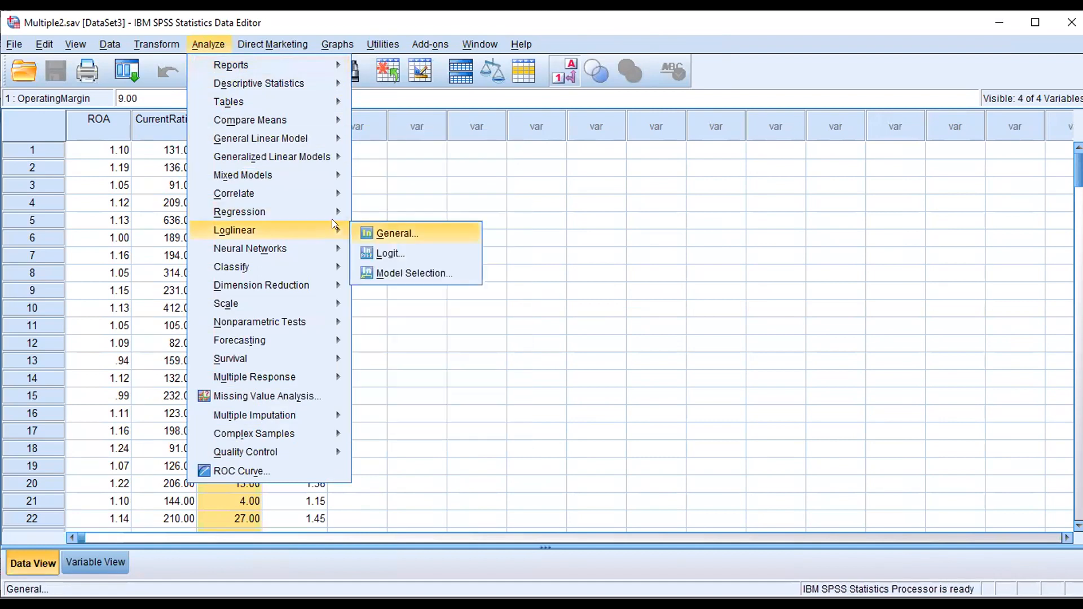
left_click(388, 236)
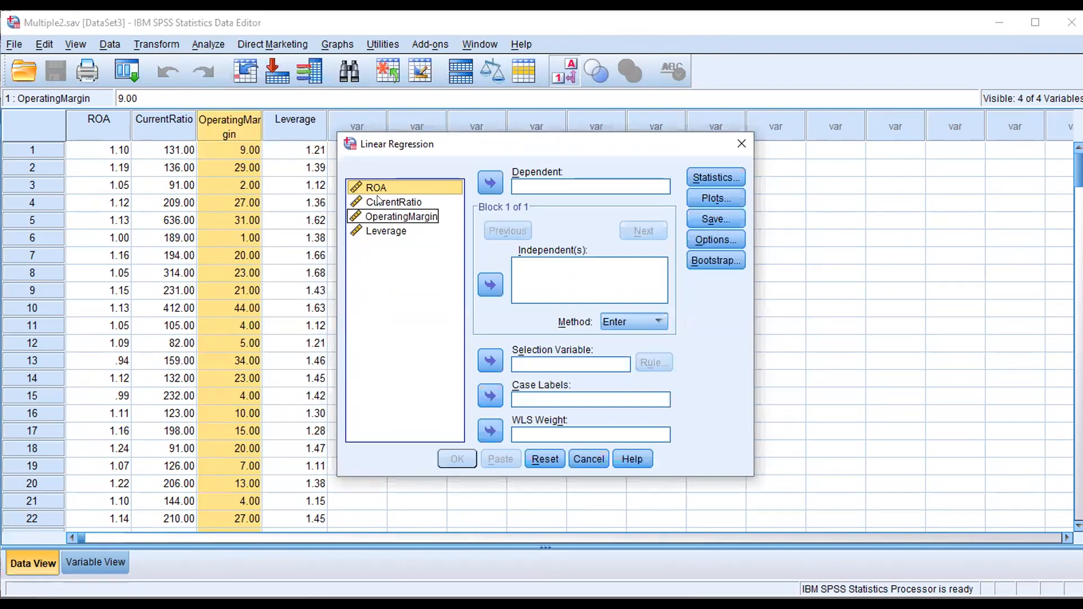
double_click(436, 216)
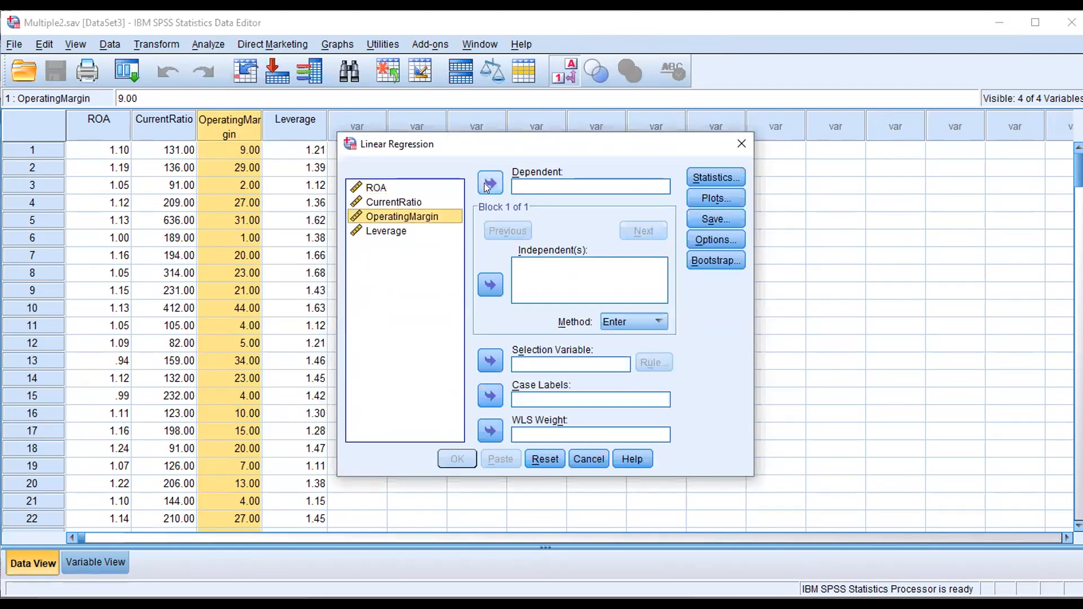
left_click(399, 202)
left_click(490, 285)
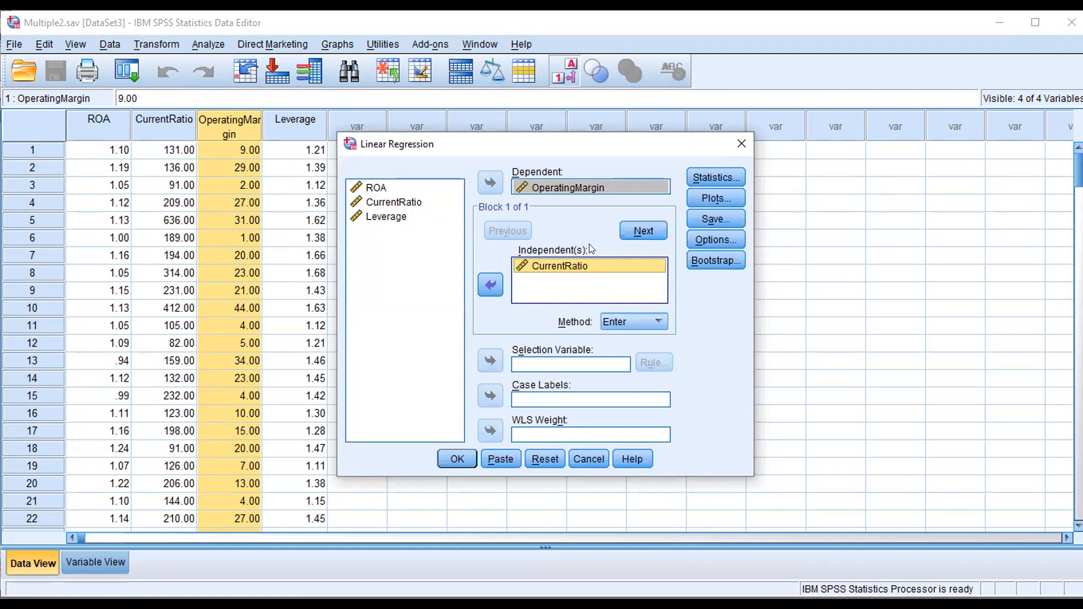
Step: Add descriptives and collinearity diagnostics to the regression statistics and run the regression of OperatingMargin on CurrentRatio
left_click(733, 177)
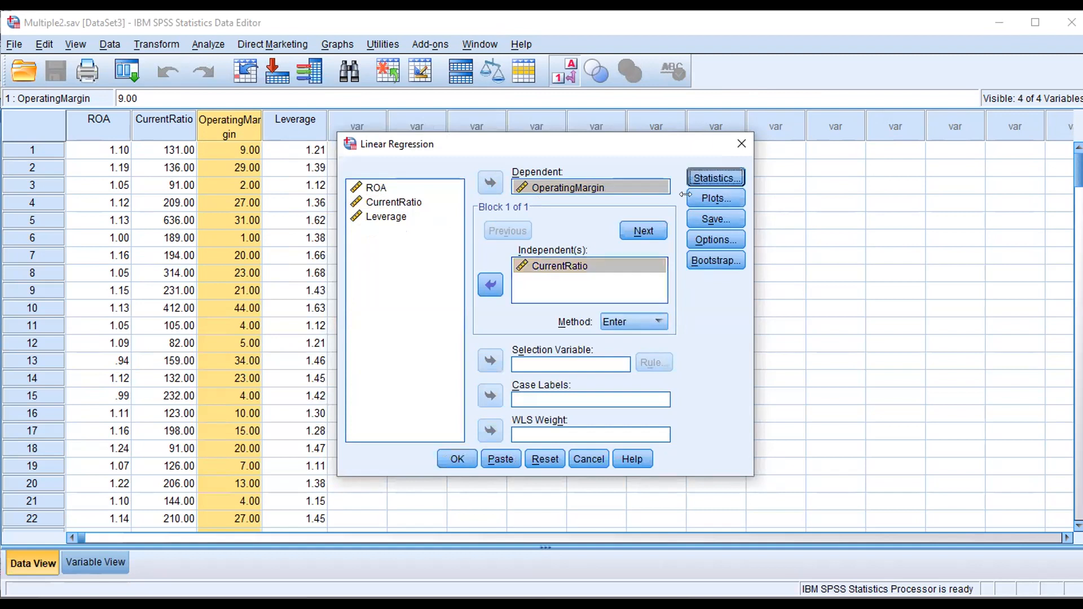
left_click(542, 252)
left_click(544, 285)
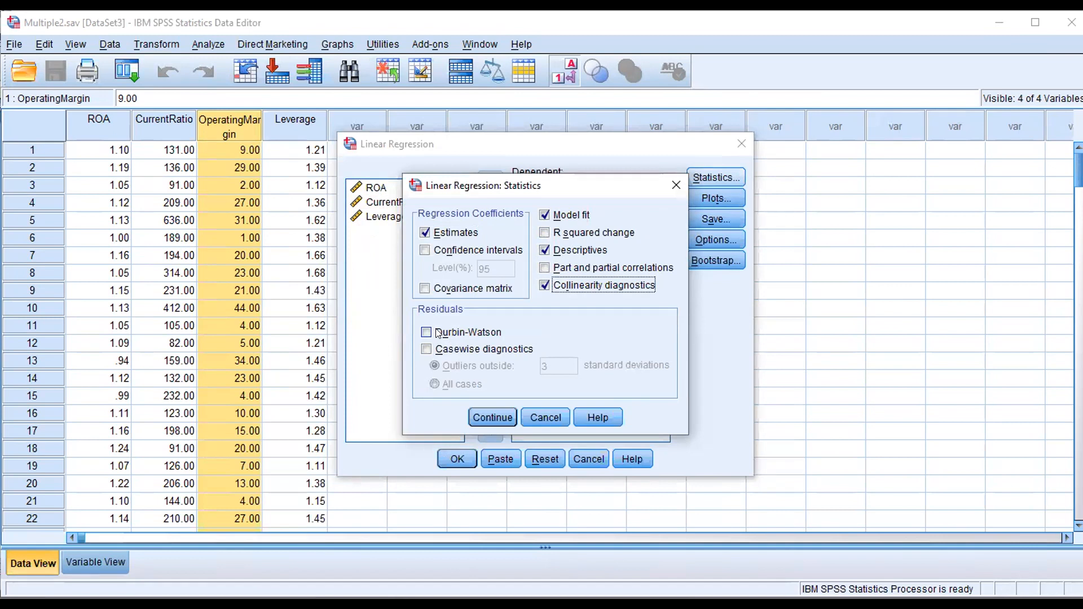
left_click(477, 416)
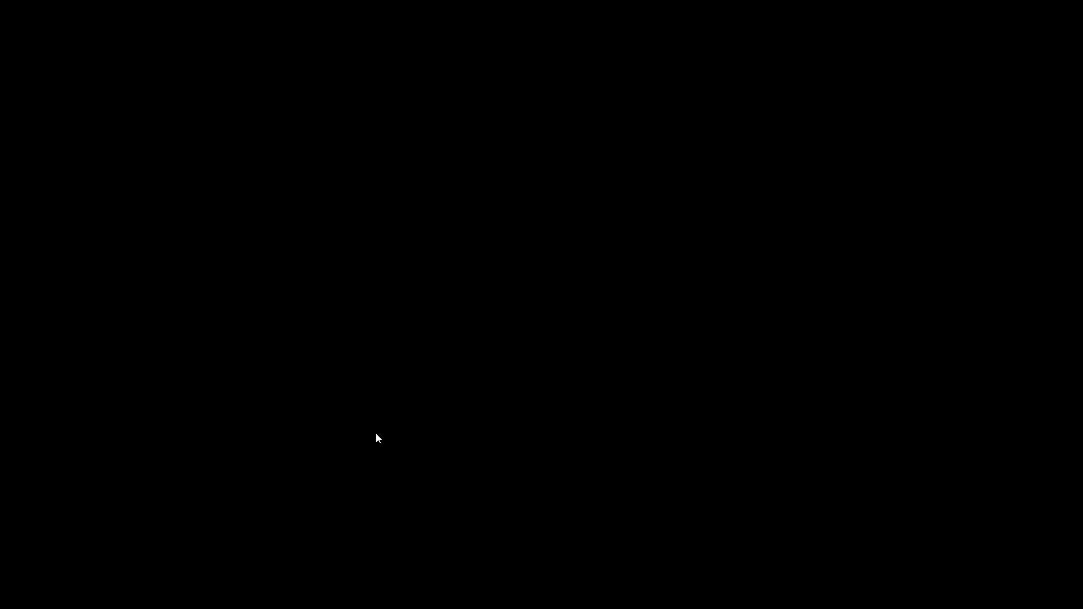
Step: Examine the OperatingMargin regression output, including the descriptive statistics, correlations, model summary, ANOVA and coefficients tables
left_click(438, 197)
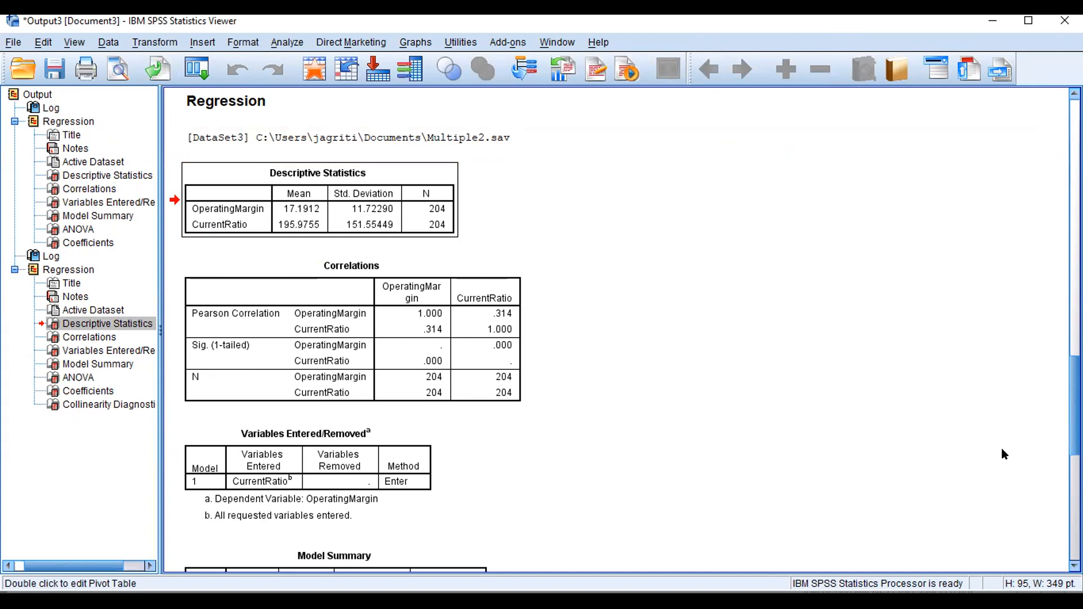
mouse_move(1074, 432)
left_mouse_down()
mouse_move(1074, 524)
mouse_move(1058, 434)
left_mouse_up()
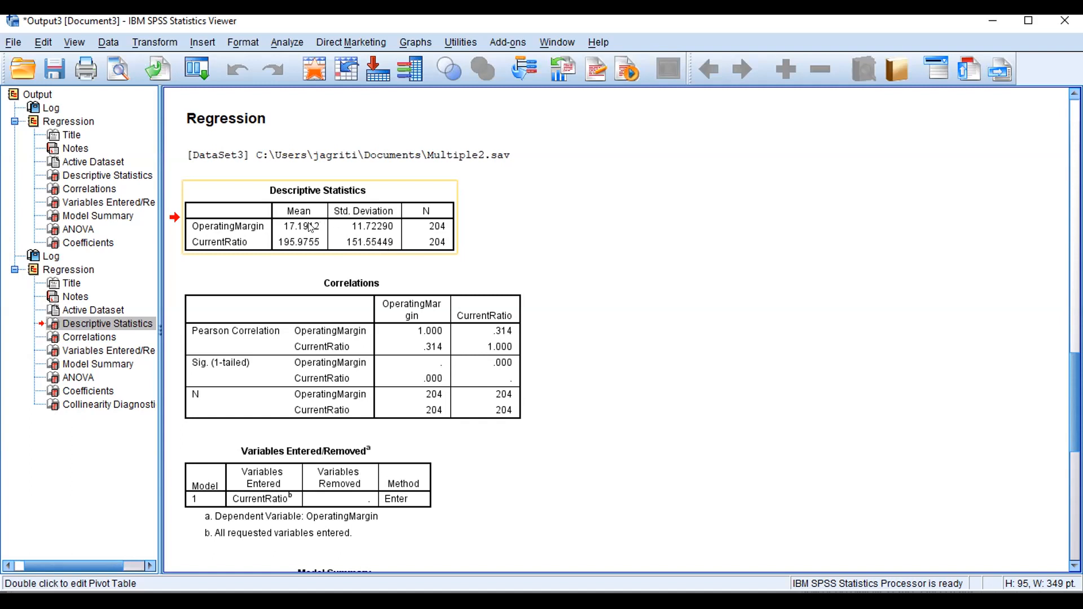
left_click(360, 226)
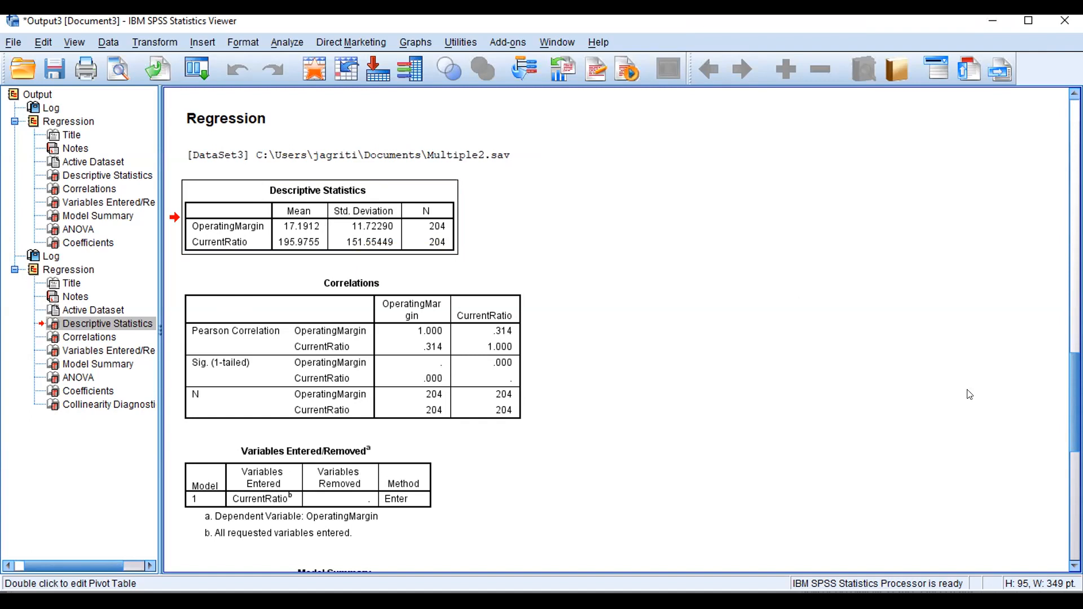
left_click_drag(1075, 399, 1074, 373)
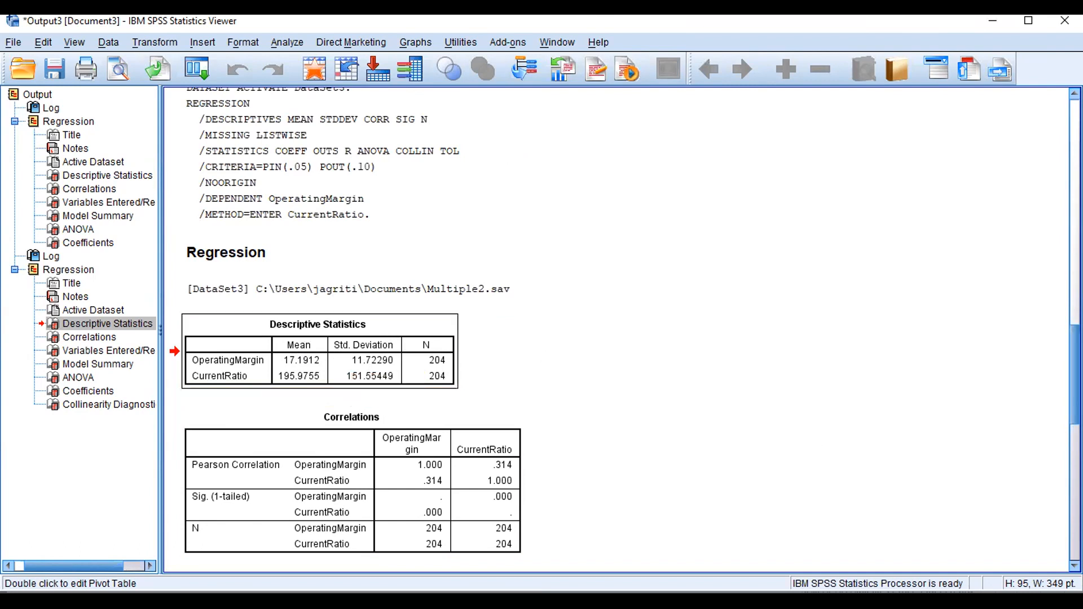
scroll(1060, 299, "down", 10)
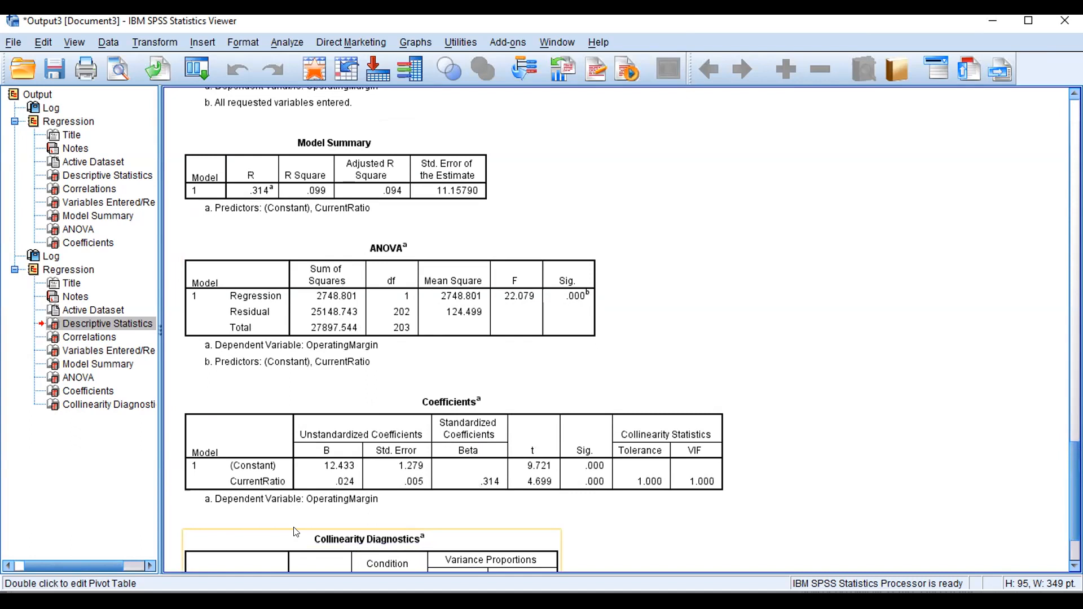
scroll(175, 302, "up", 10)
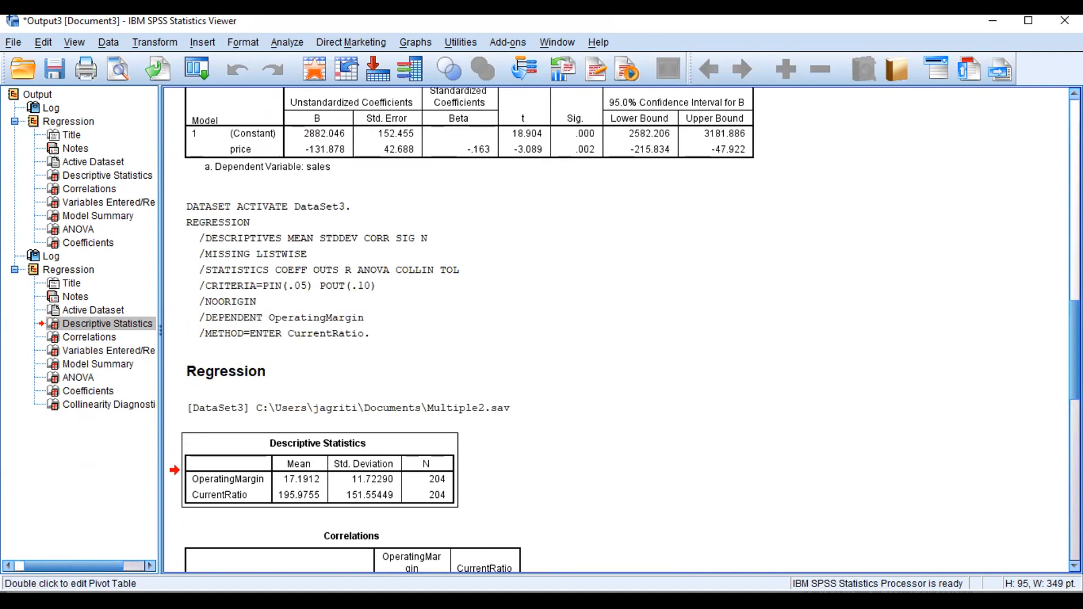
scroll(620, 330, "down", 3)
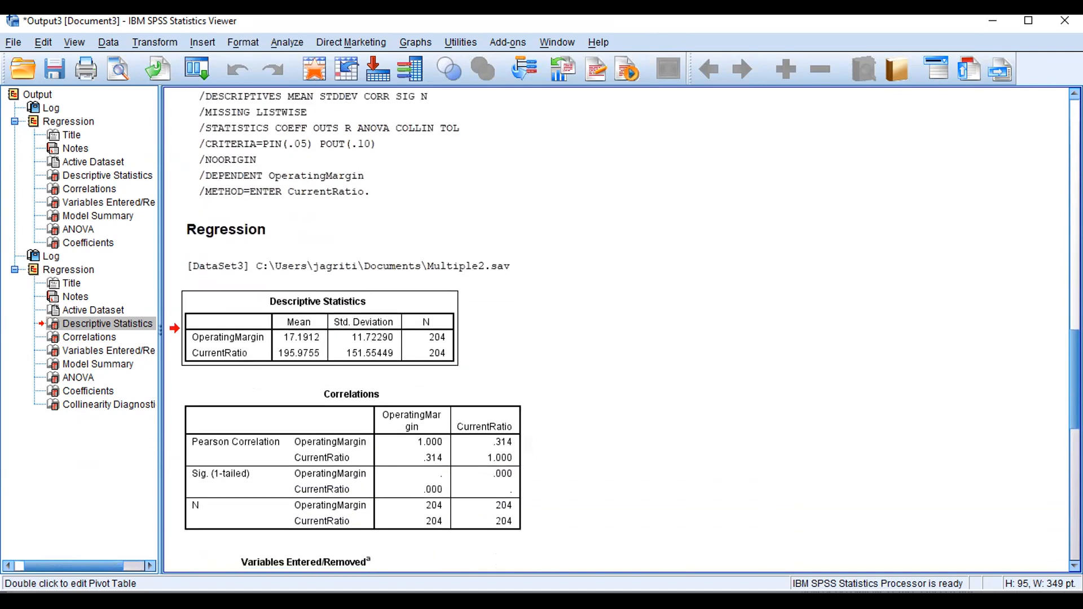
scroll(620, 330, "down", 3)
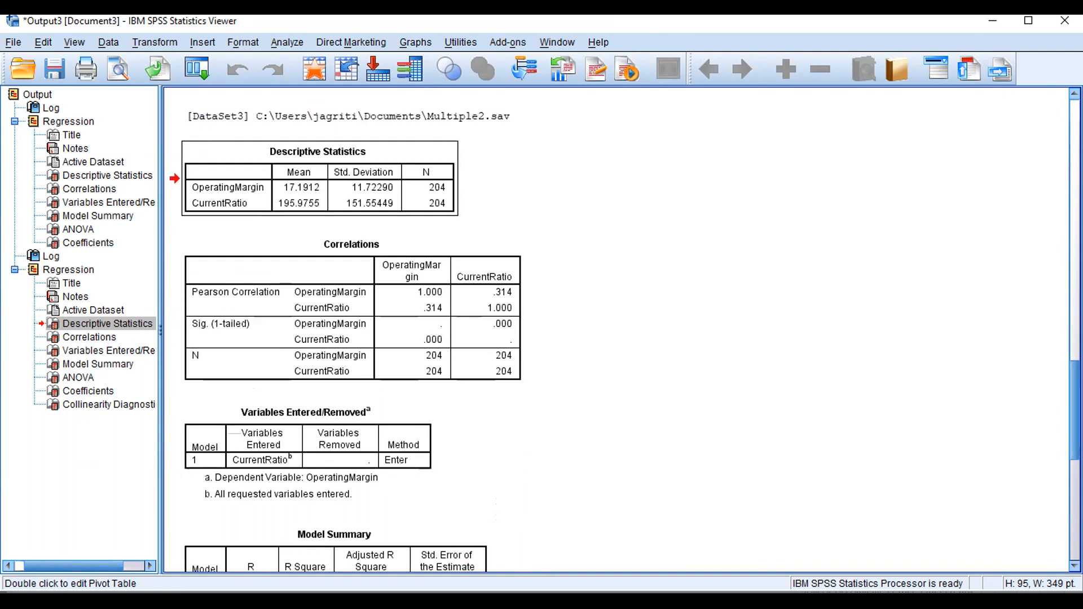
Step: Review the OperatingMargin regression output and compare it with the earlier regression of sales on price
scroll(675, 460, "down", 7)
left_click(404, 496)
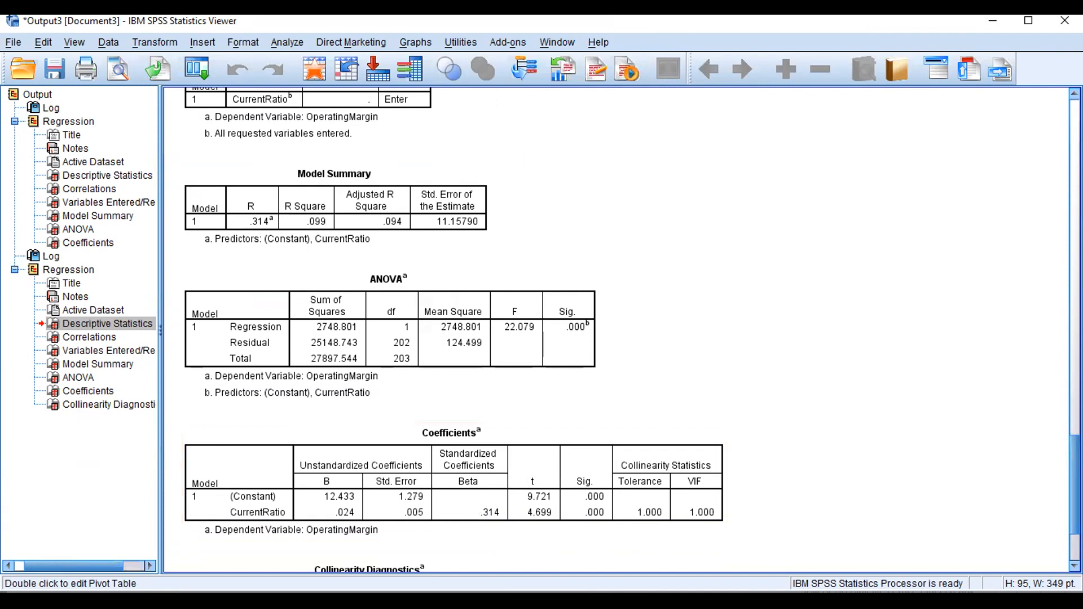
scroll(454, 314, "down", 3)
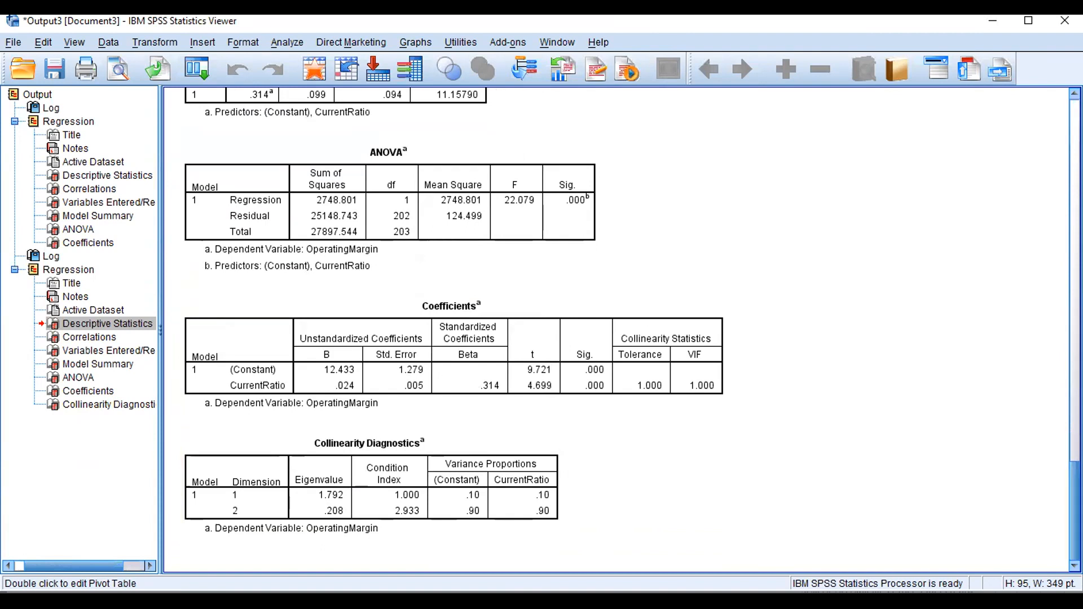
scroll(1063, 469, "up", 15)
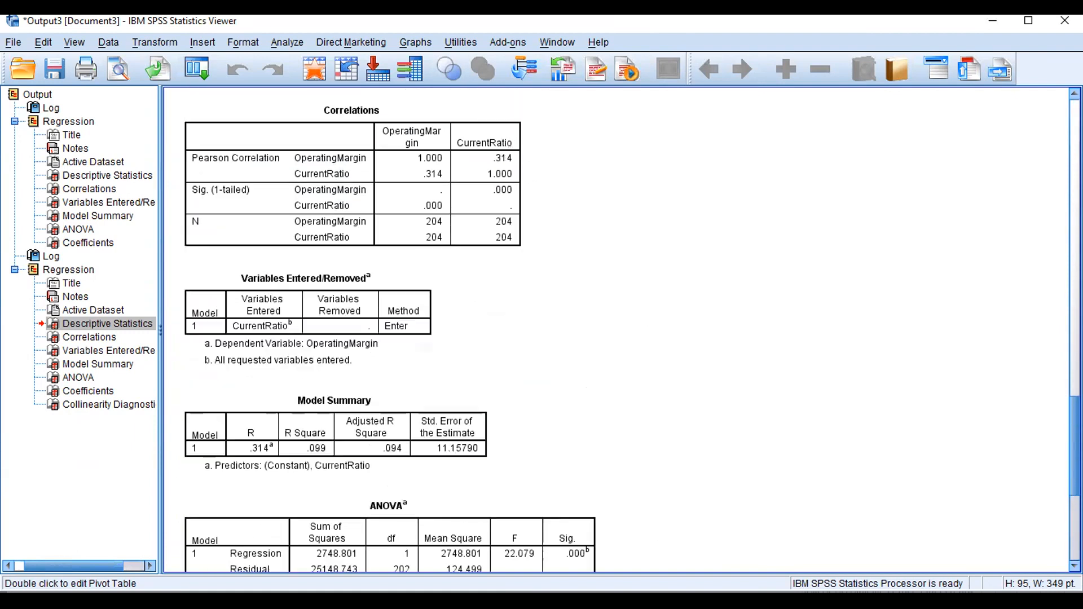
scroll(1062, 469, "up", 2)
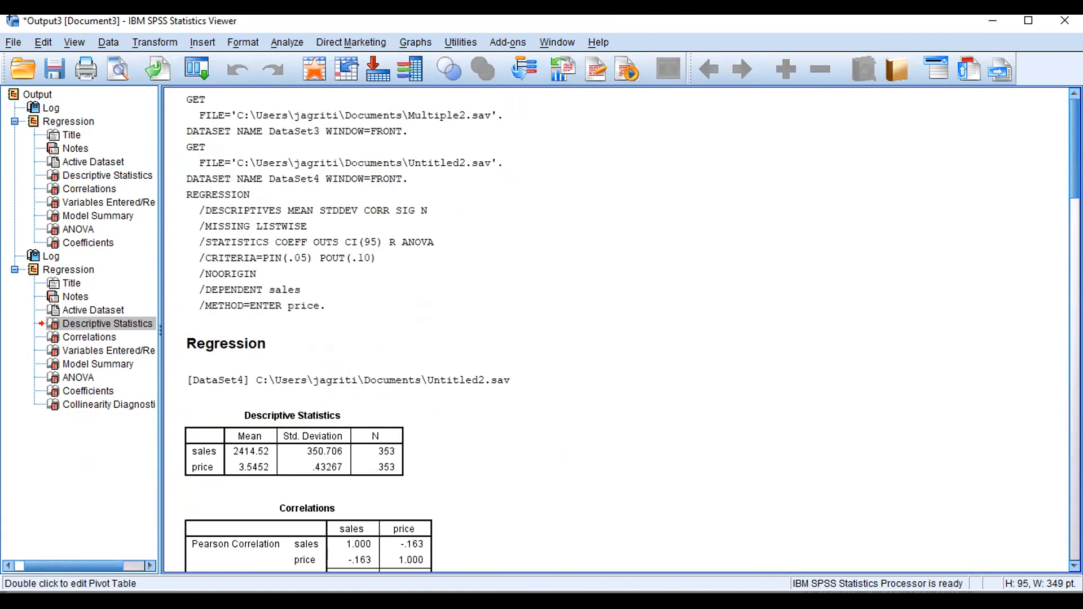
scroll(1063, 468, "down", 3)
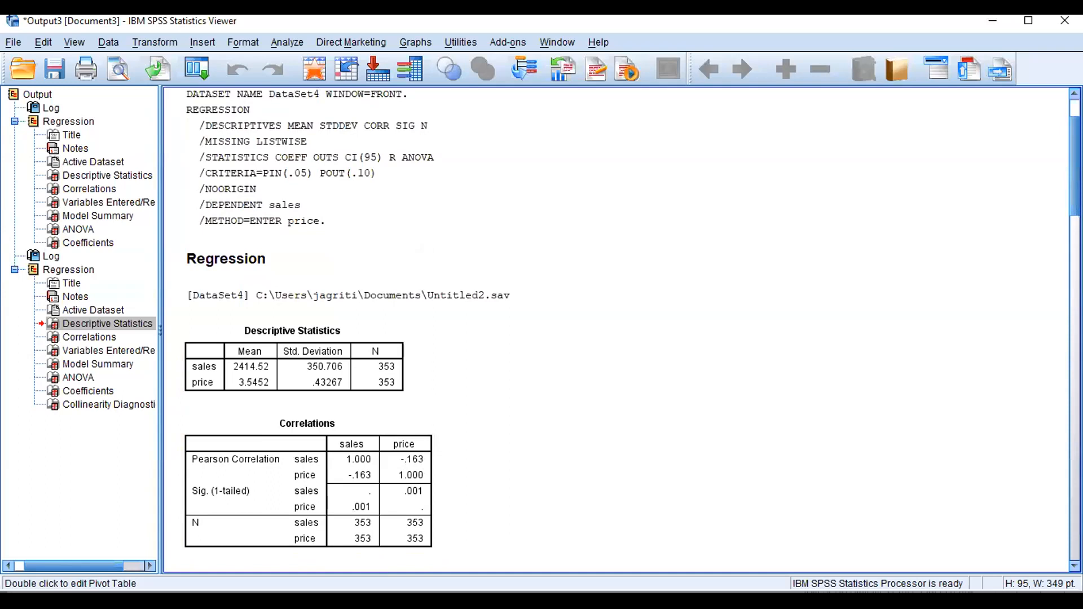
scroll(620, 330, "down", 4)
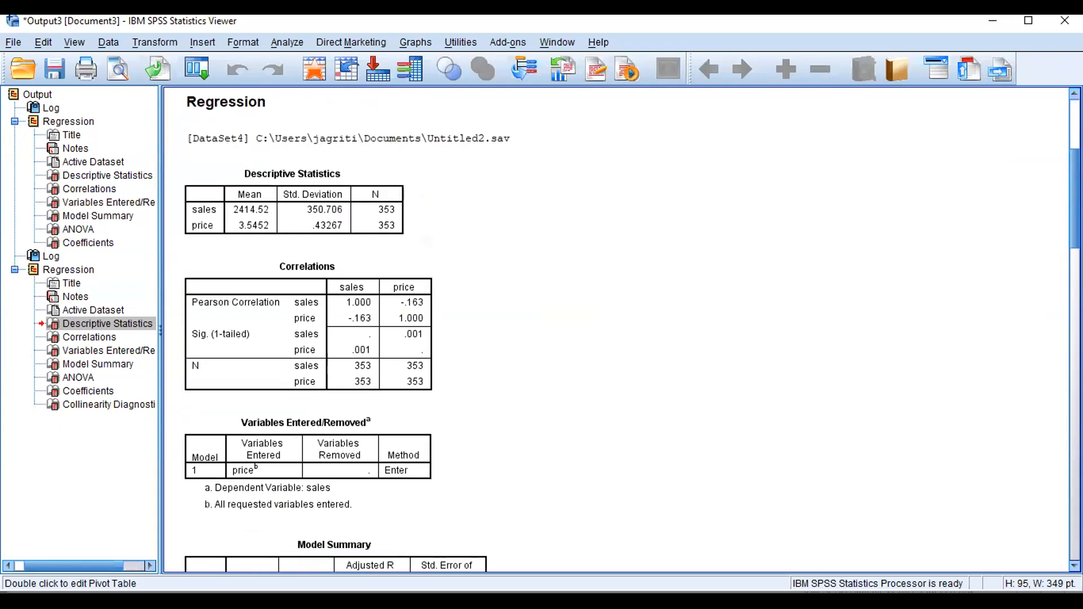
scroll(1059, 357, "down", 8)
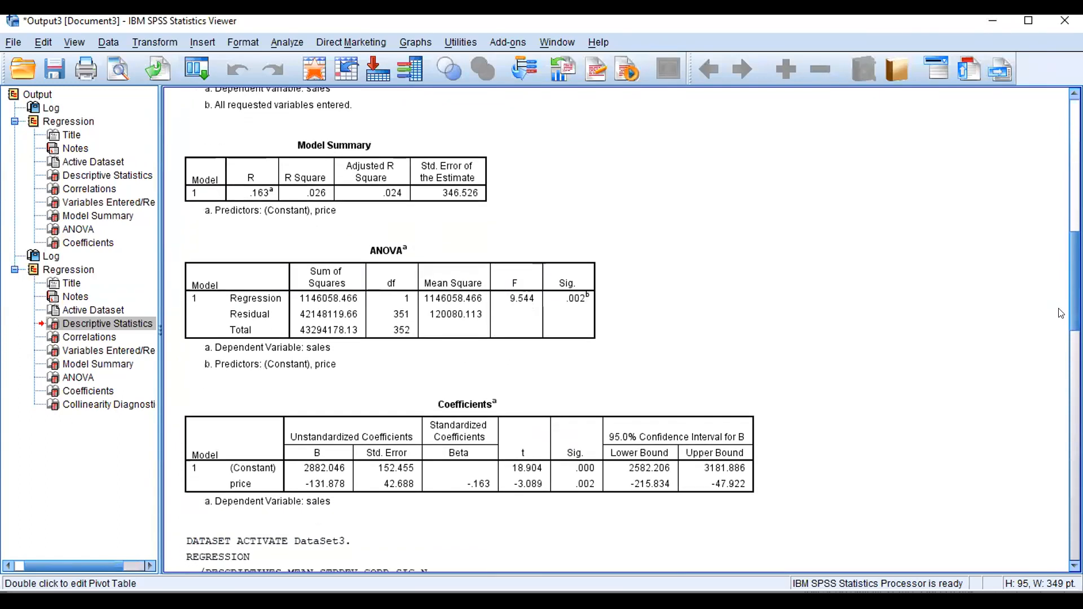
scroll(1059, 357, "down", 7)
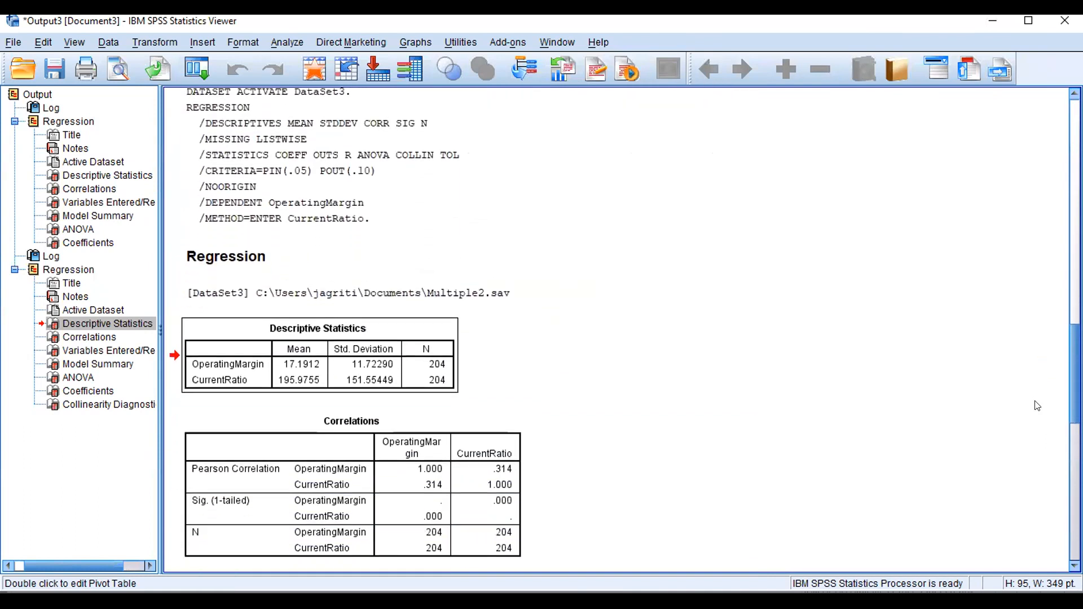
Step: Examine the model summary, ANOVA, coefficients and collinearity diagnostics tables of the OperatingMargin regression
scroll(1040, 417, "down", 2)
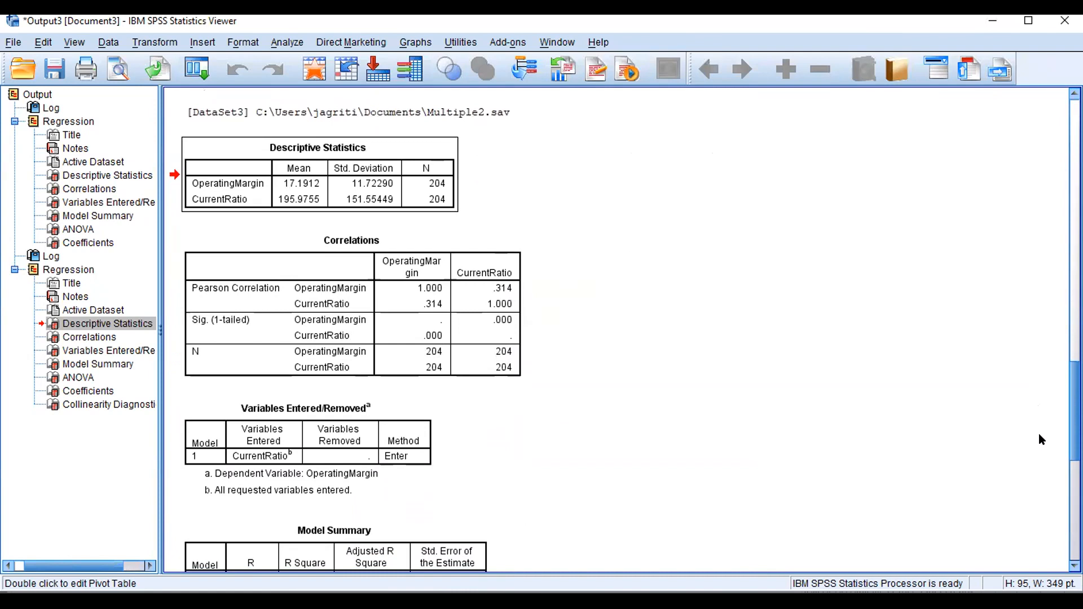
scroll(1039, 446, "down", 2)
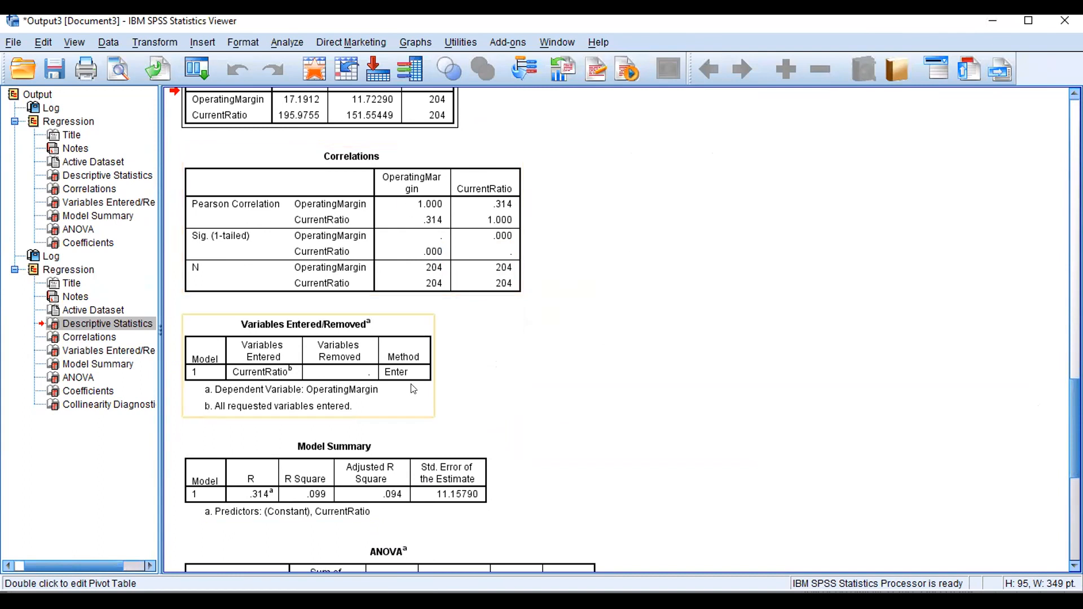
left_click(323, 504)
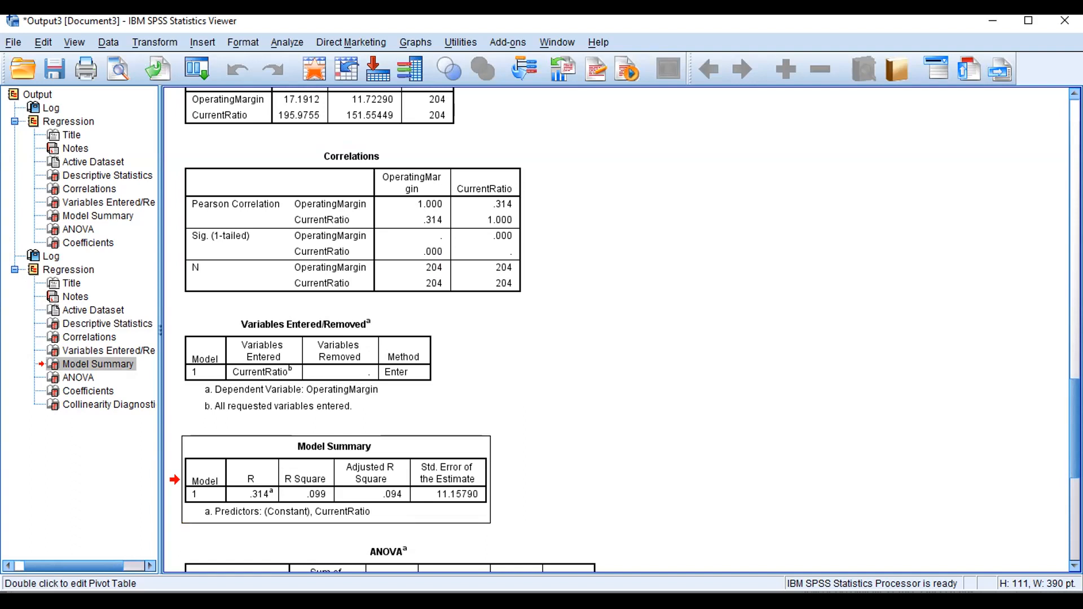
left_click_drag(1075, 429, 1074, 449)
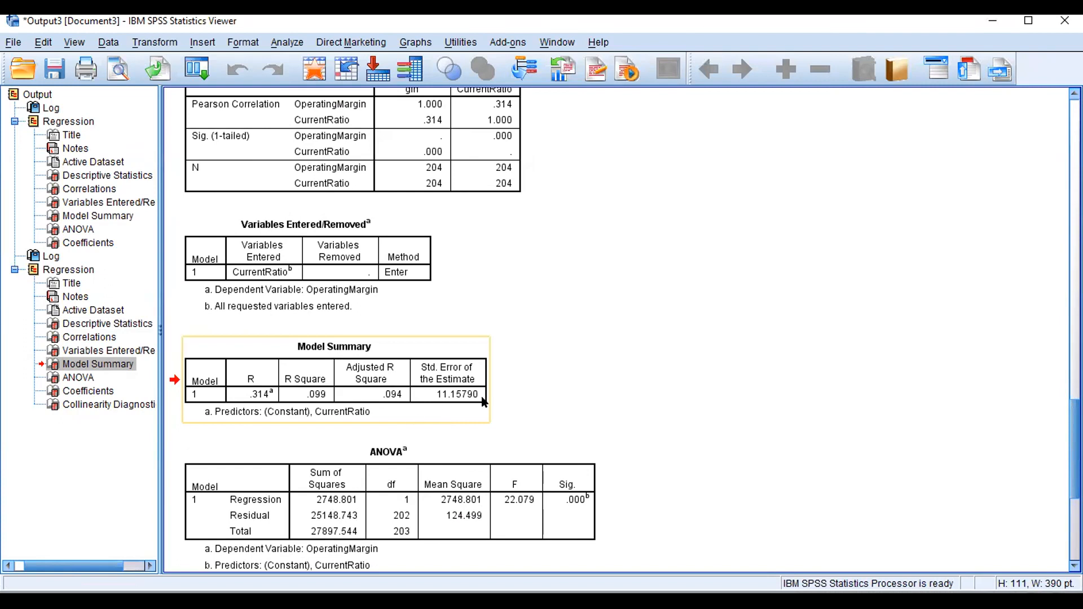
left_click(511, 502)
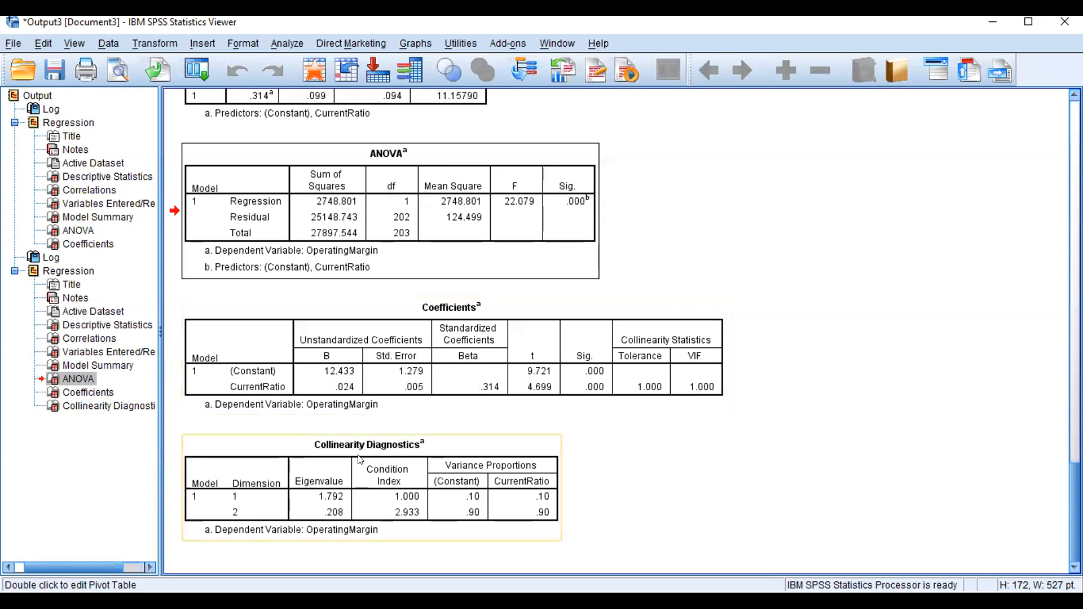
left_click(478, 485)
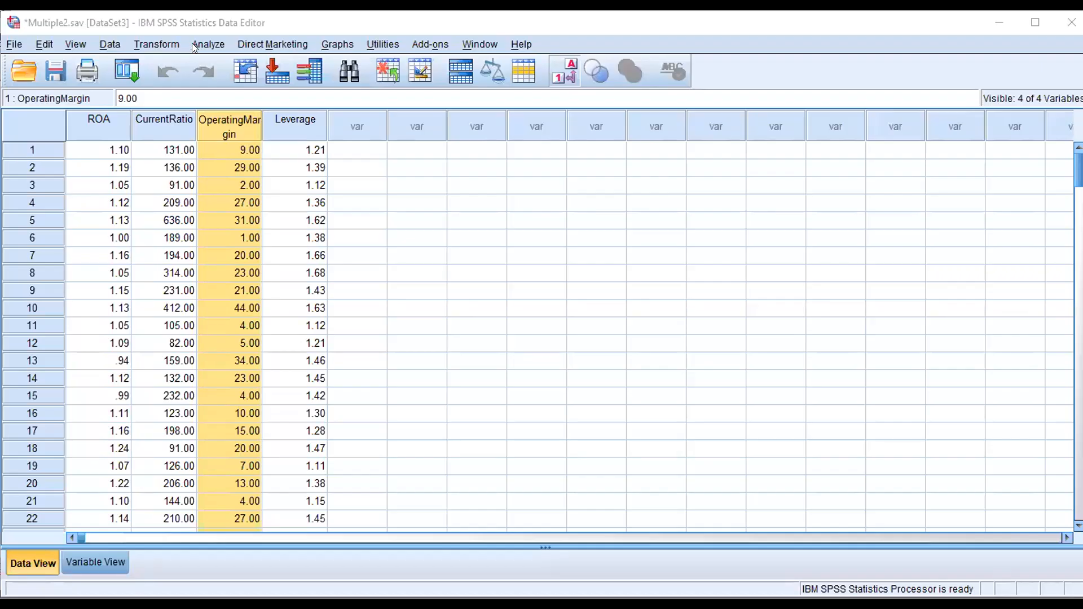
Step: Add Leverage and ROA to CurrentRatio as independent variables in the OperatingMargin linear regression and run it
left_click(192, 44)
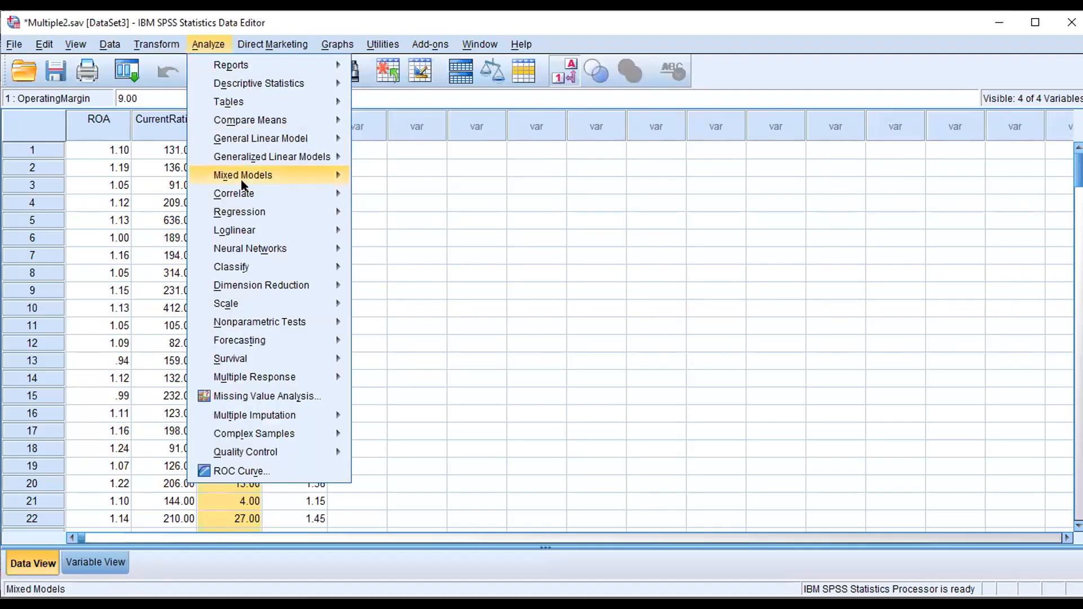
mouse_move(243, 213)
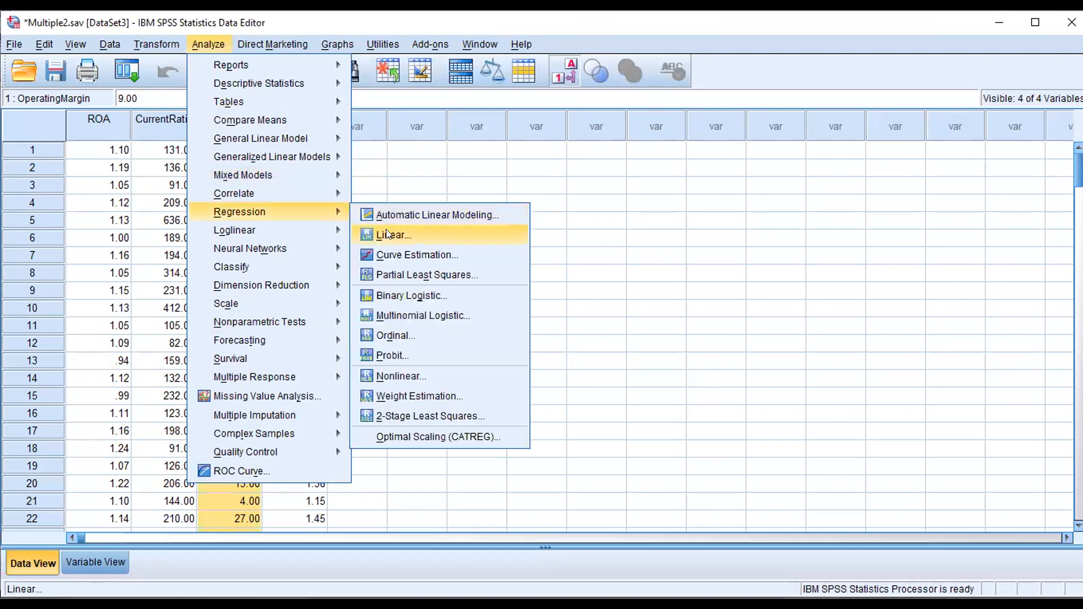
left_click(388, 235)
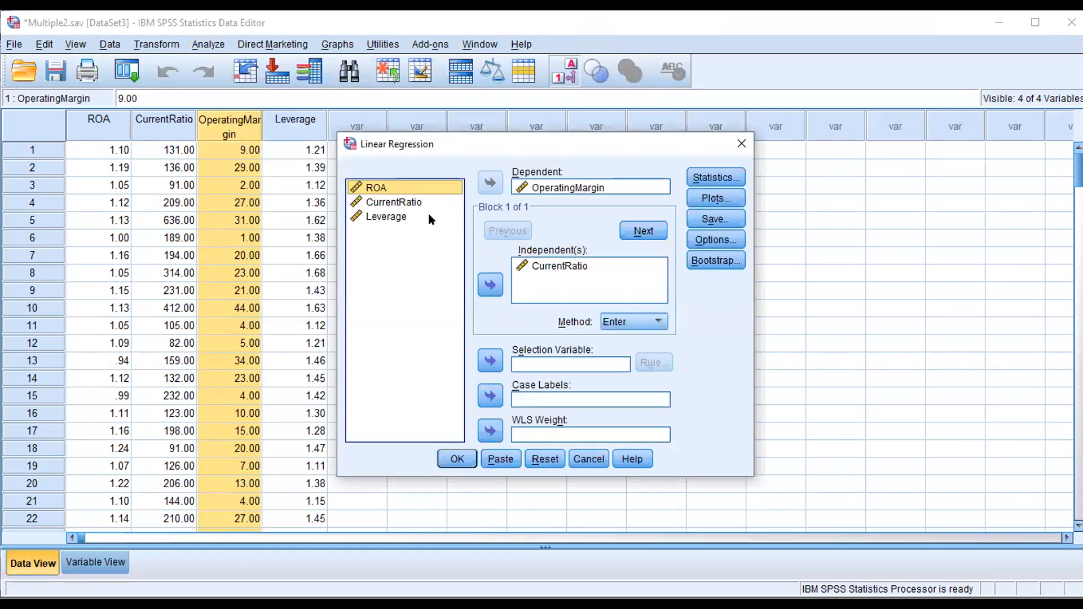
left_click(394, 201)
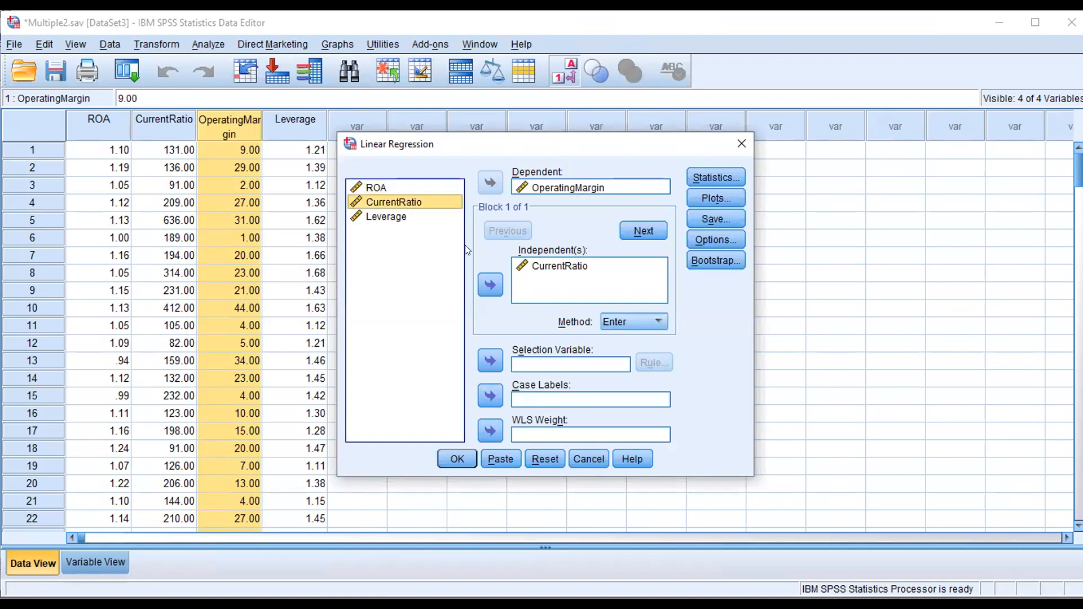
left_click(489, 282)
left_click(369, 216)
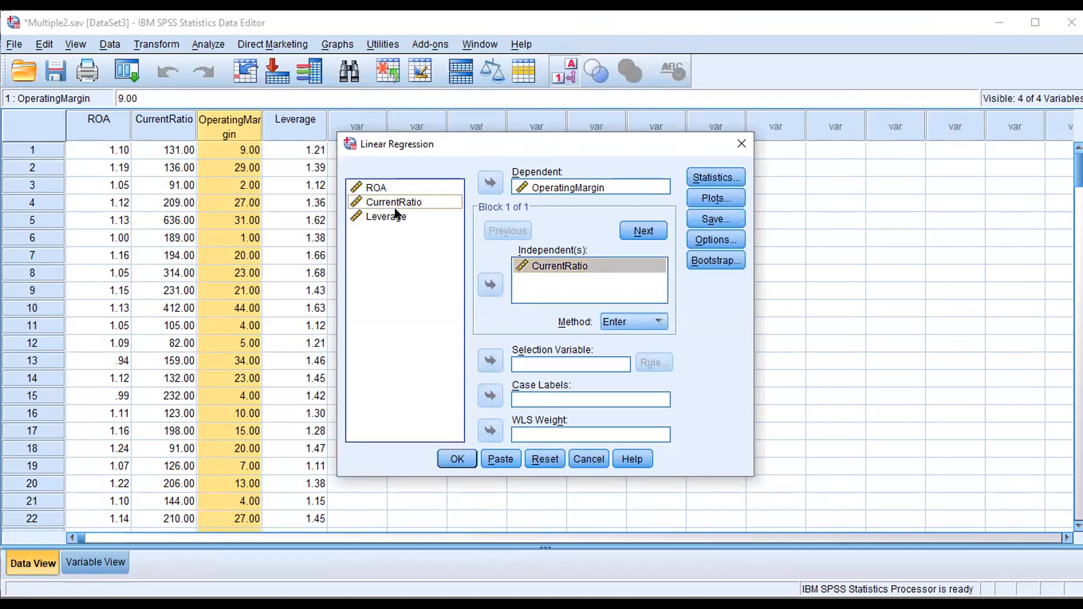
left_click(498, 282)
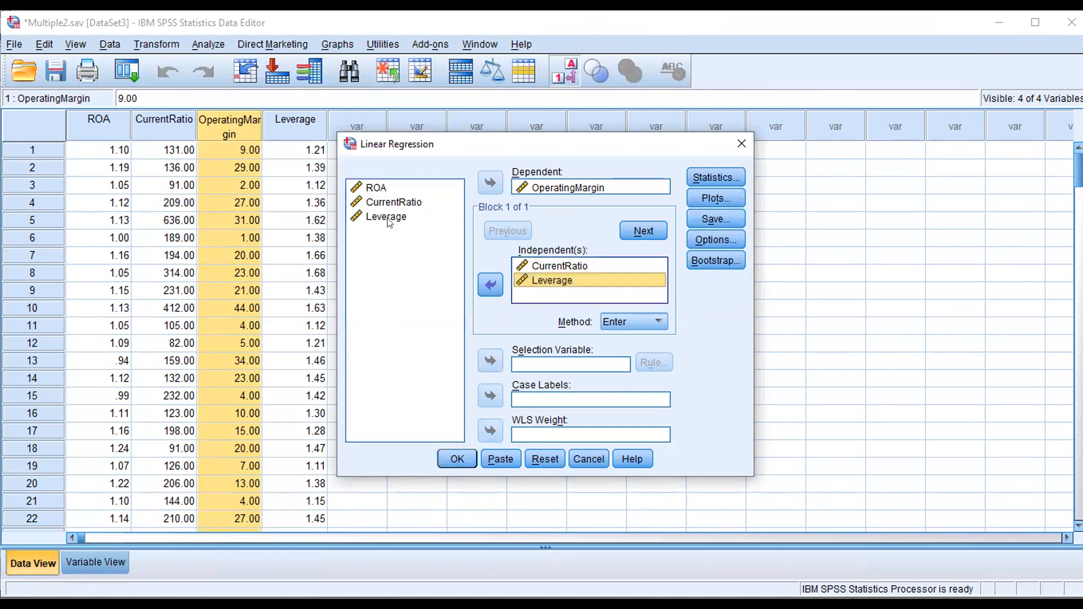
left_click(377, 188)
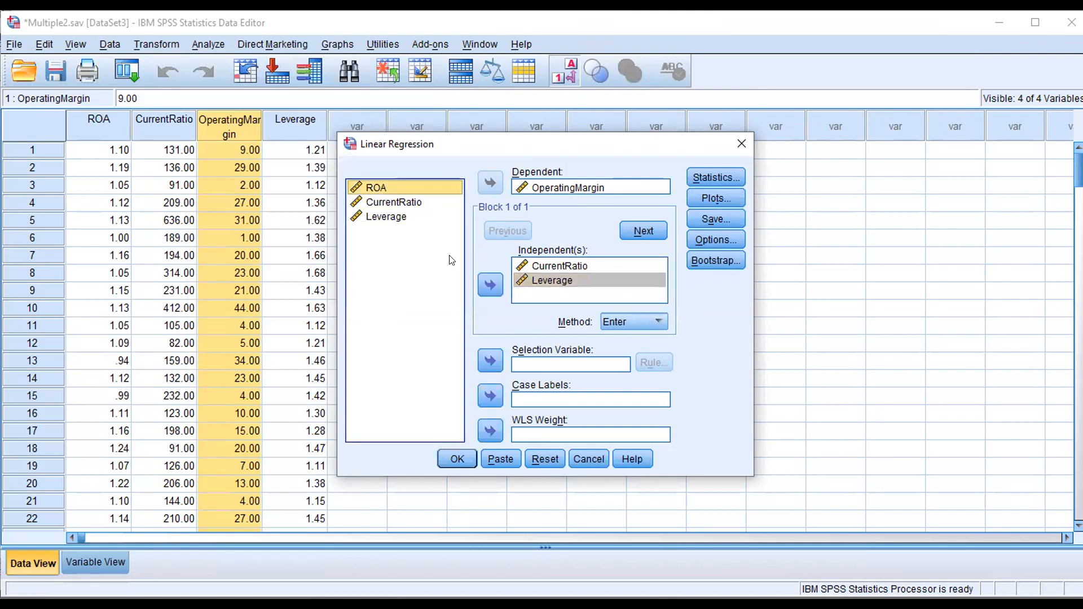
left_click(486, 283)
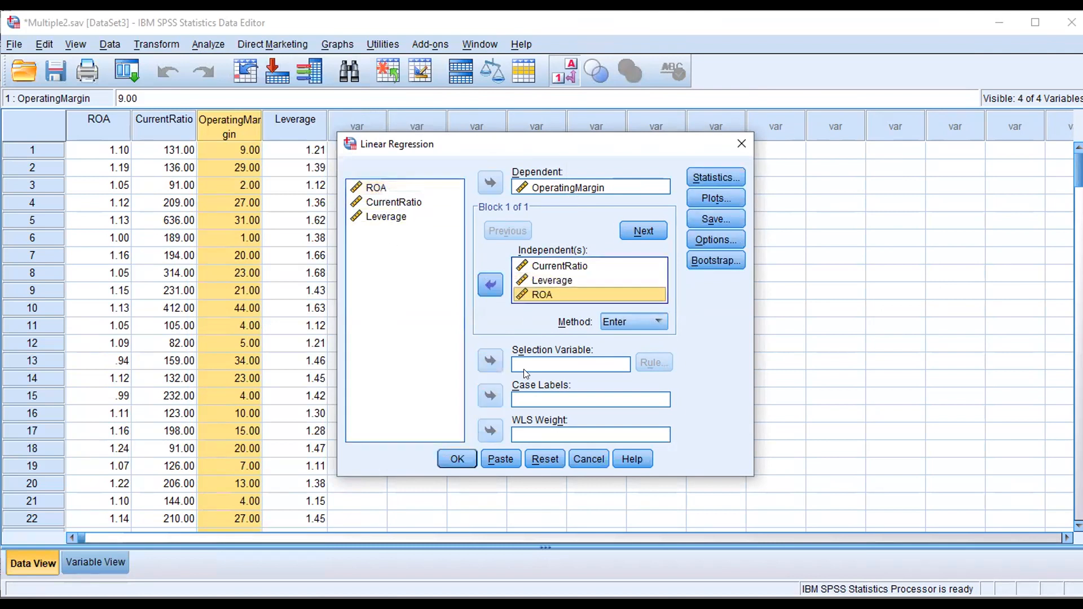
left_click(454, 454)
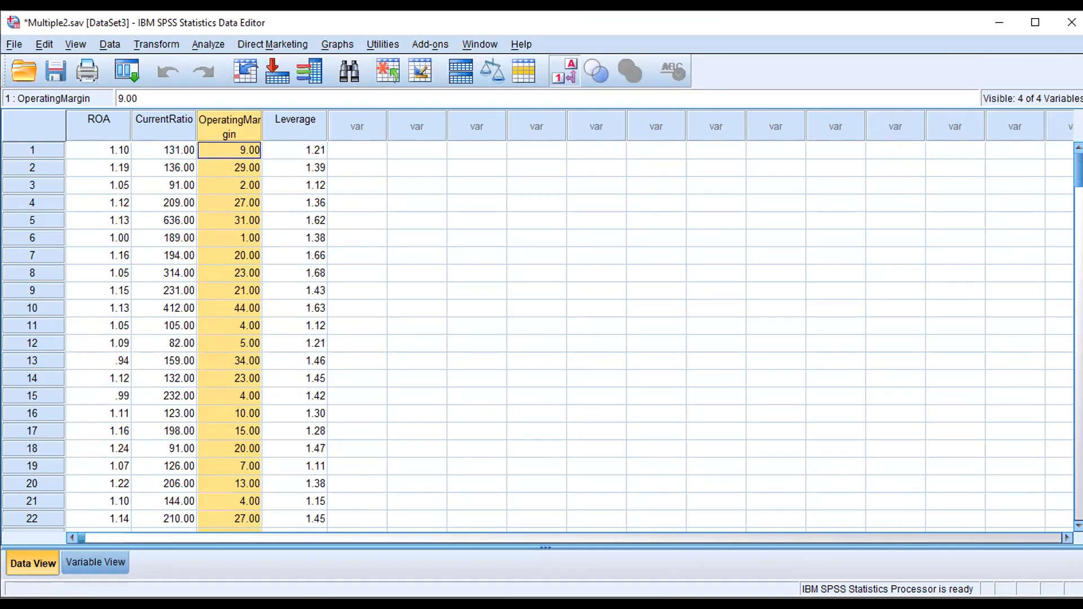
Step: Open the data file workshop_1Reg.sav from the Documents folder
left_click(11, 43)
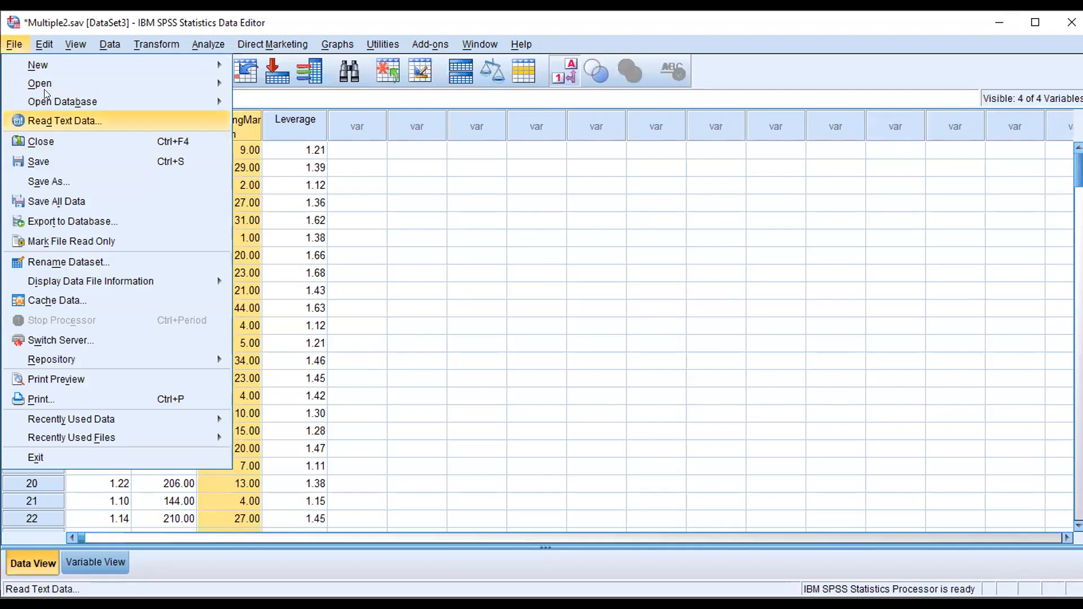
mouse_move(47, 85)
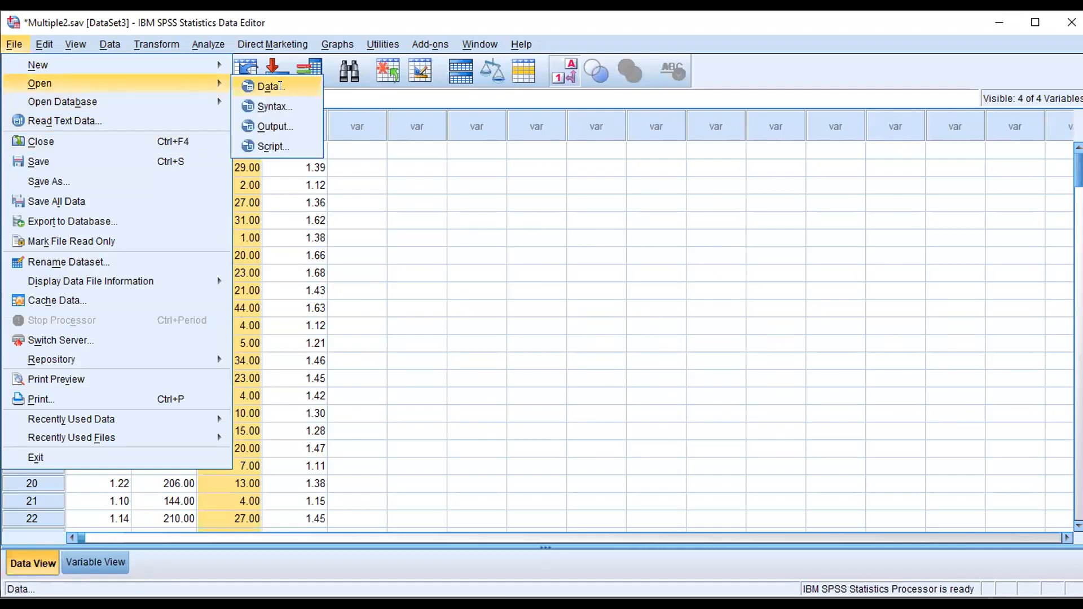
left_click(285, 93)
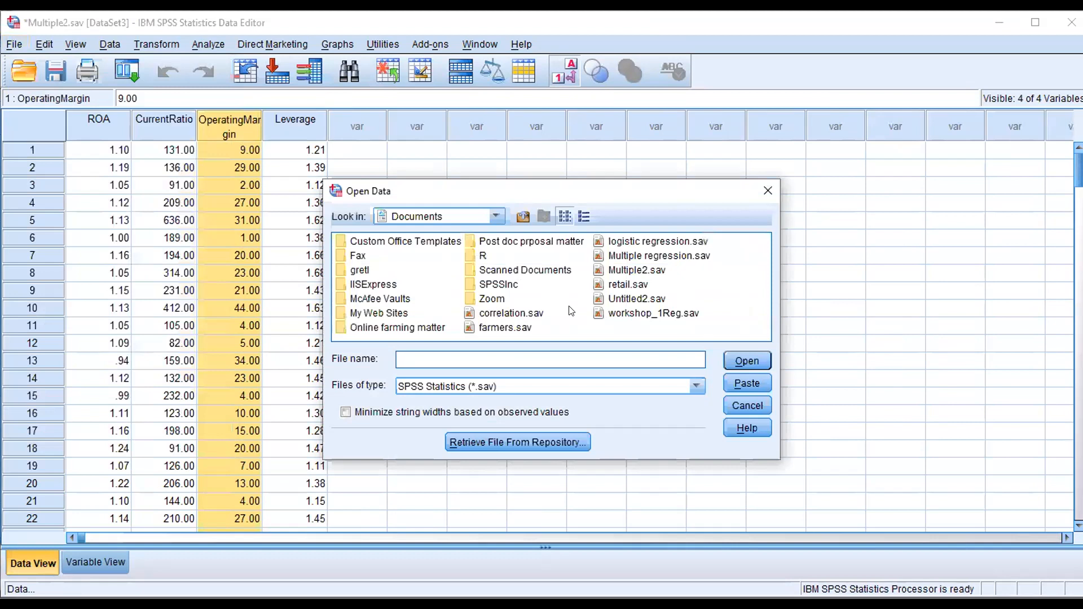
left_click(628, 314)
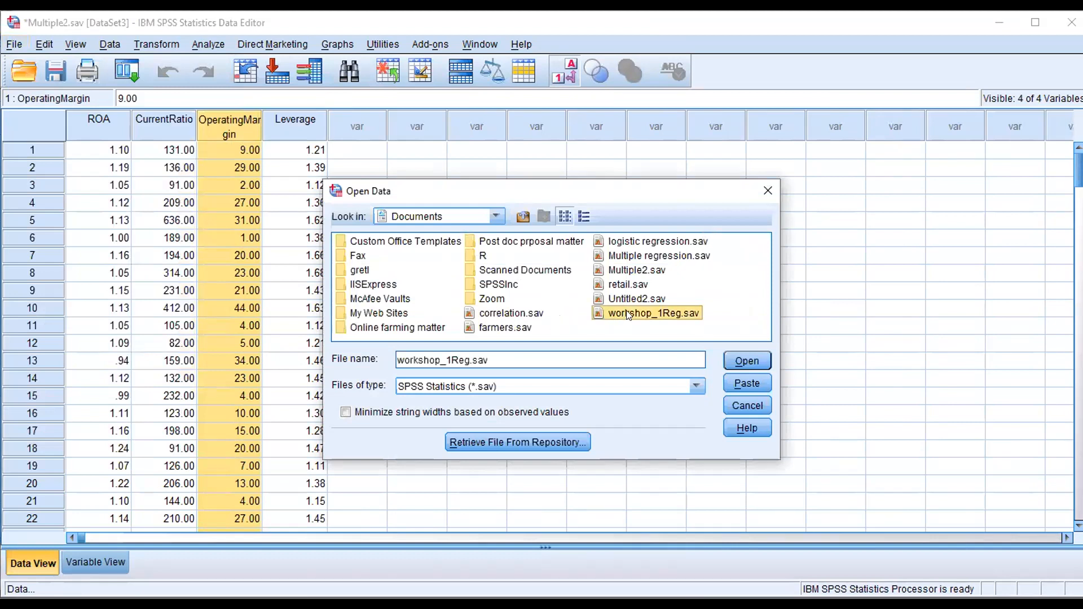
double_click(628, 314)
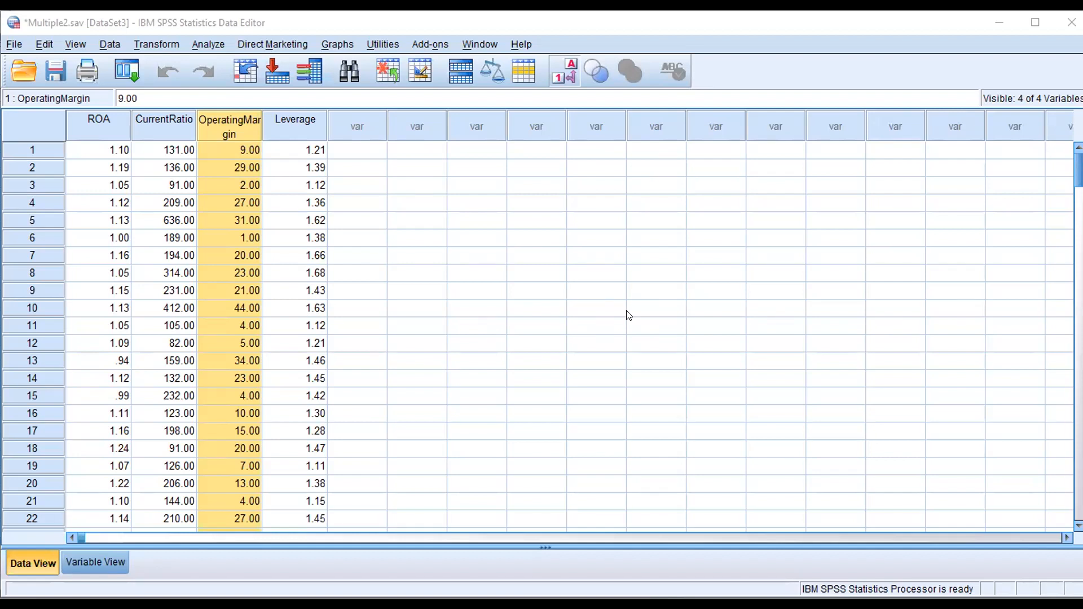
key("alt+Tab")
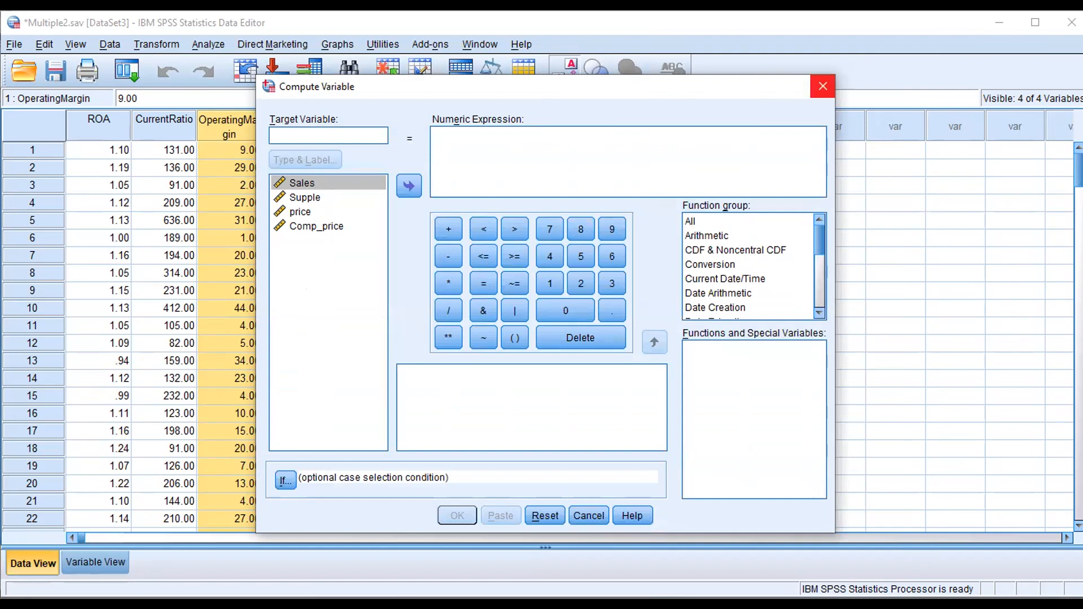
left_click(822, 86)
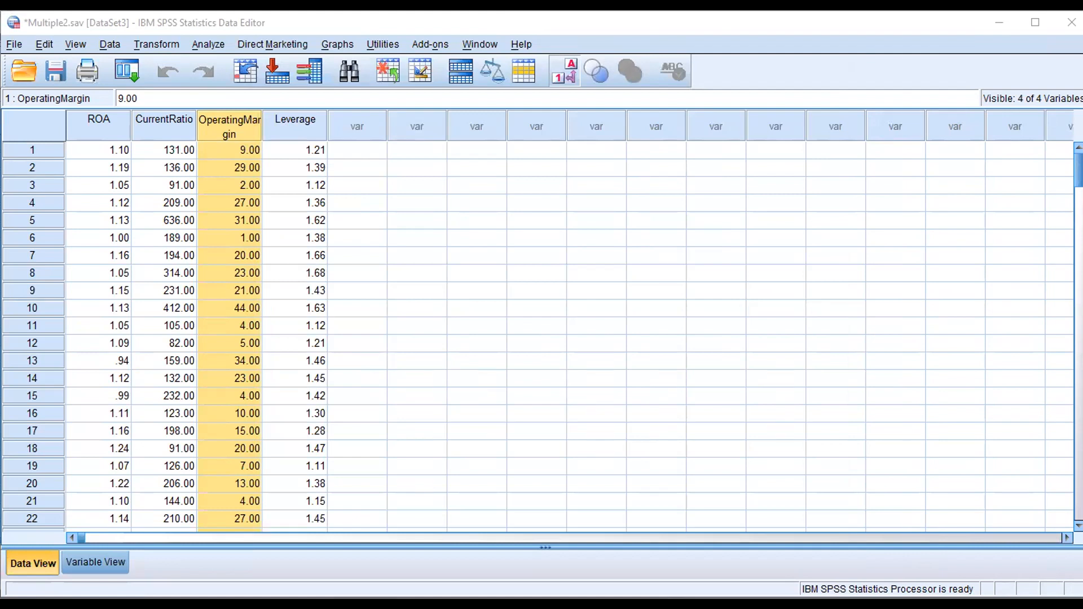
key("alt+Tab")
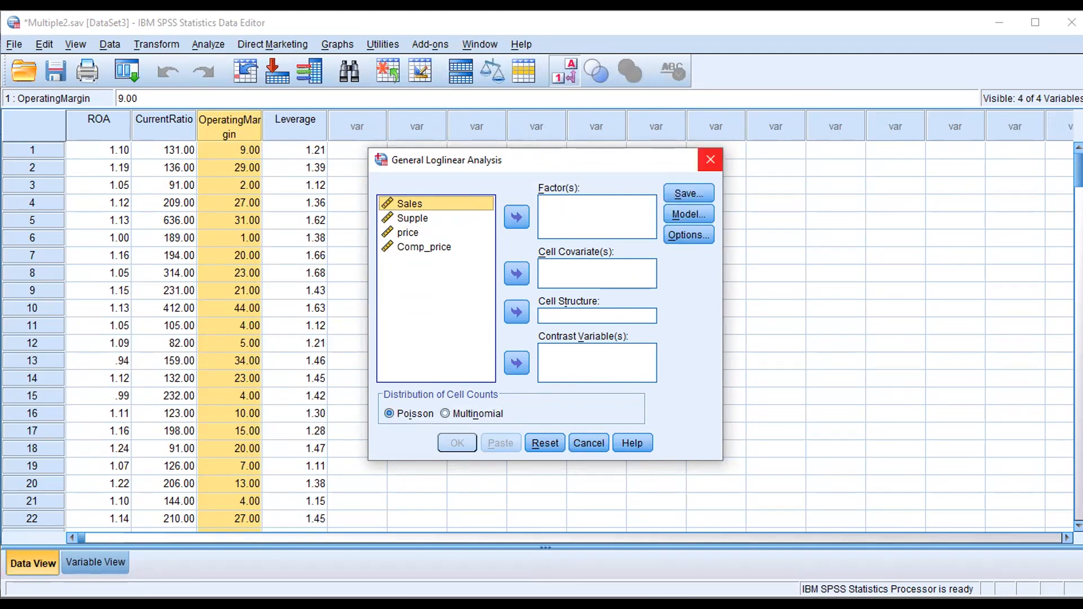
left_click(710, 160)
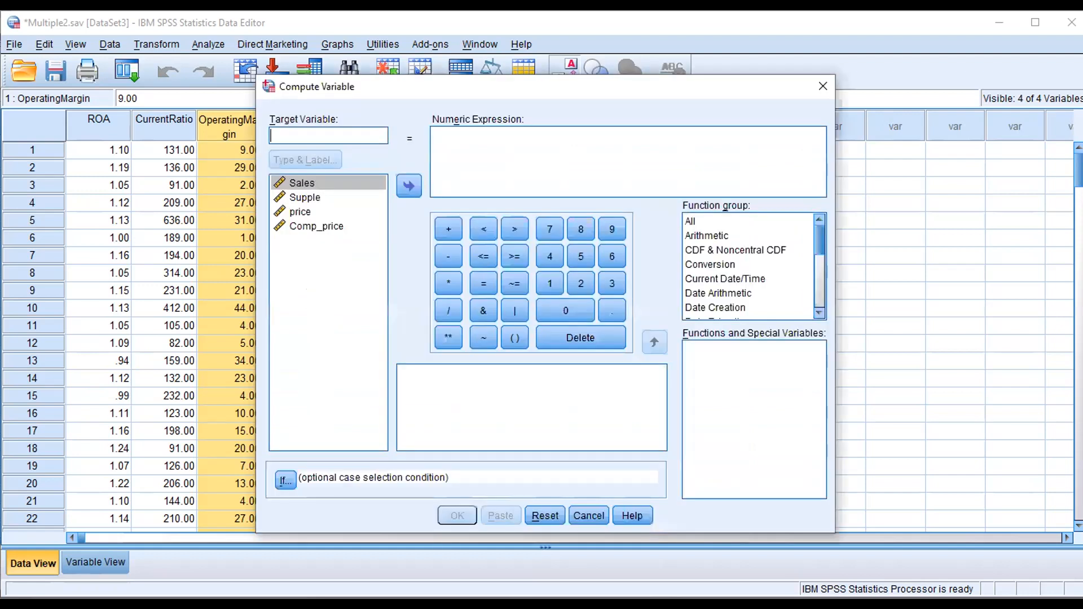
Step: Compute a new variable lgsal as the base-10 logarithm of Sales, using the expression LG10(Sales)
left_click(690, 221)
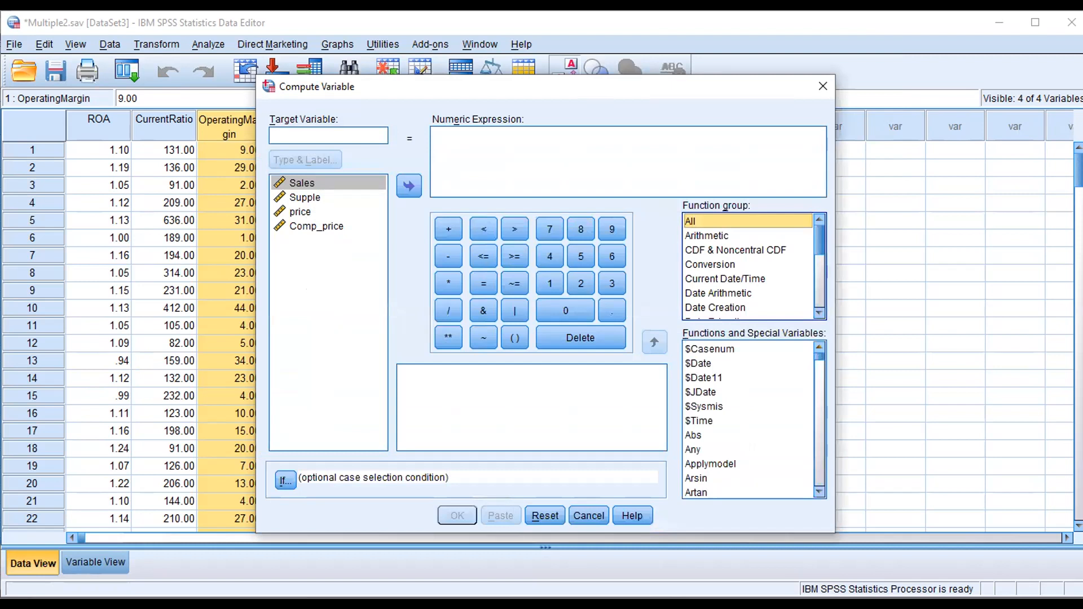
scroll(749, 420, "down", 20)
scroll(749, 420, "down", 9)
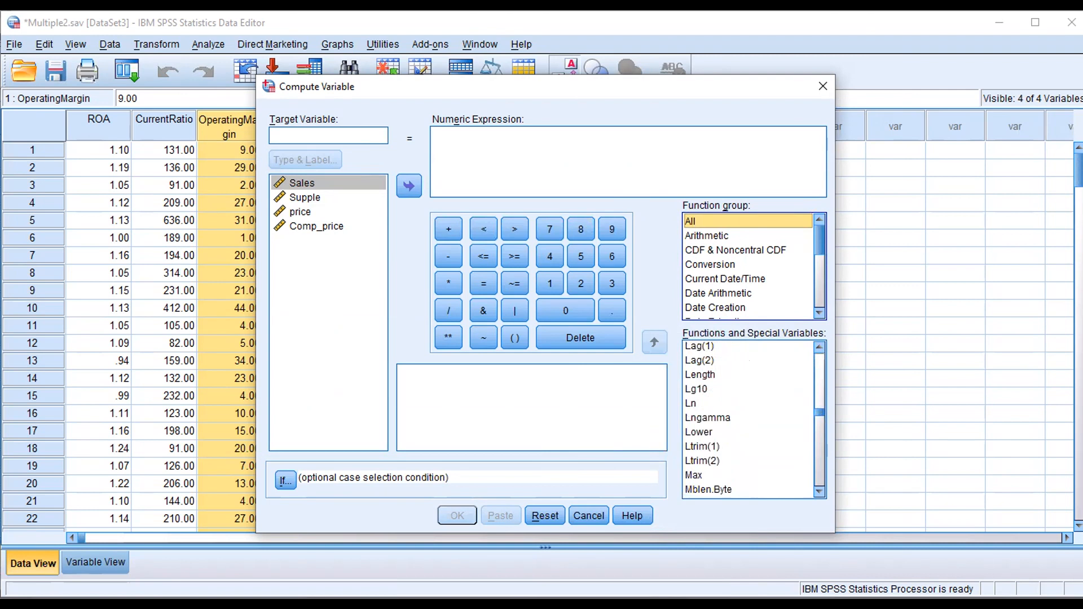
double_click(696, 389)
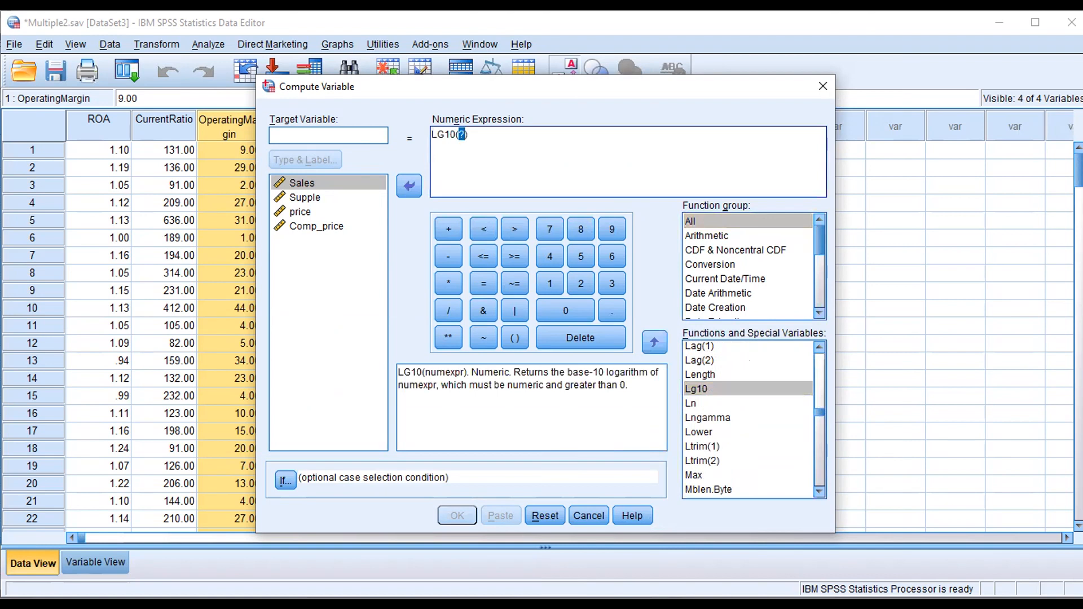
left_click(302, 183)
left_click(408, 186)
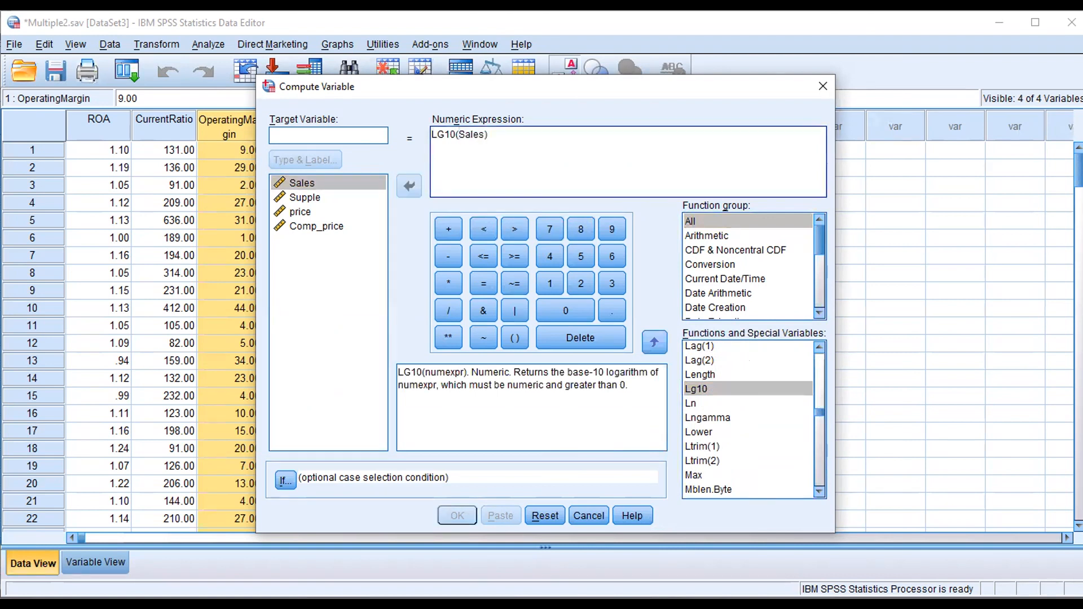
type("lg")
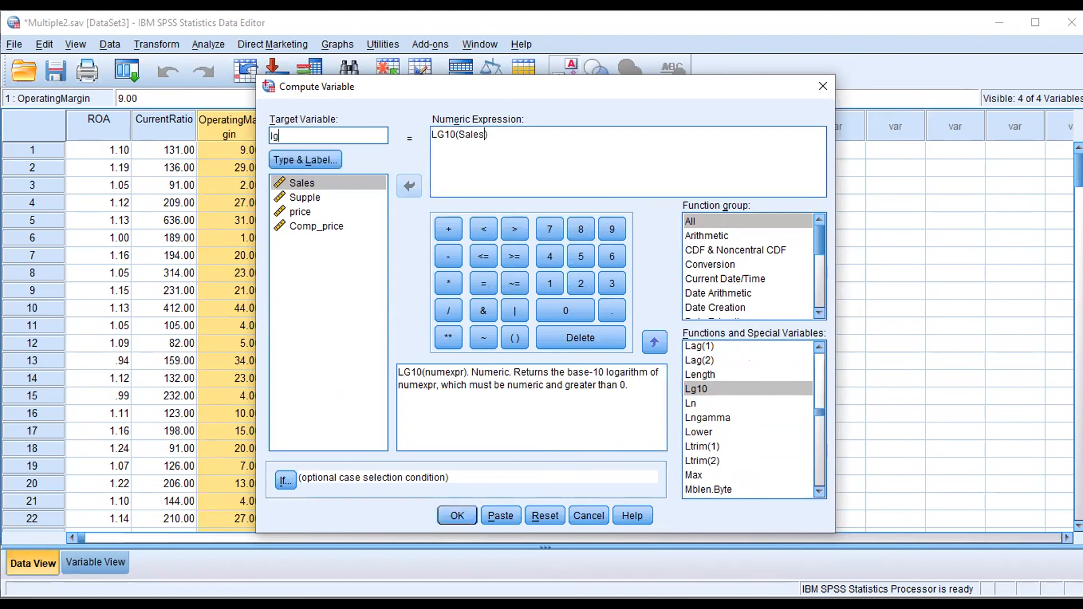
type("sal")
left_click(457, 516)
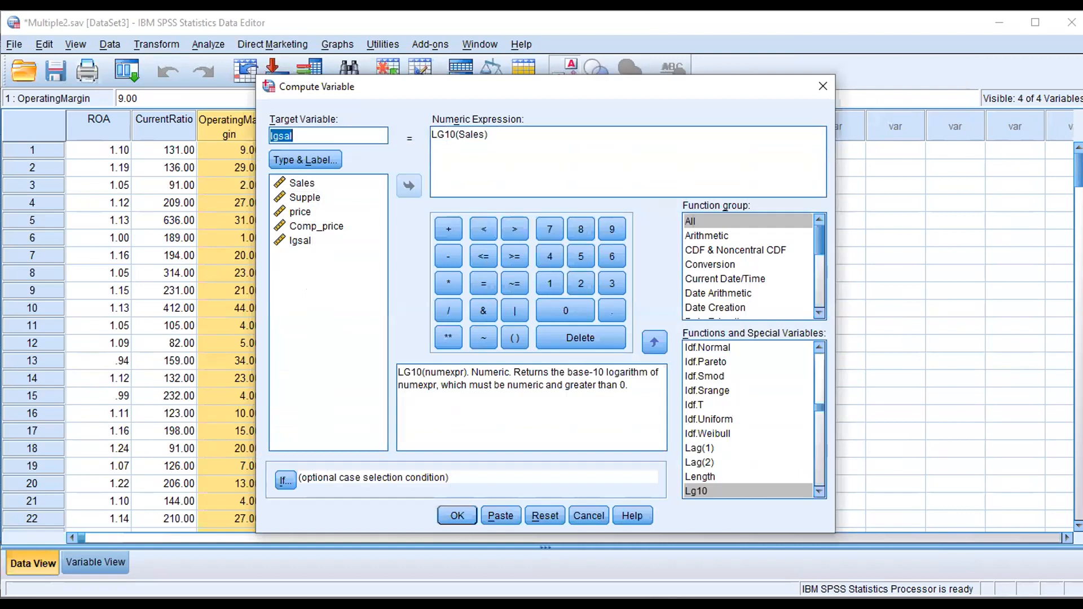
Step: Compute a new variable lgpr with the expression LG10(price)
double_click(471, 135)
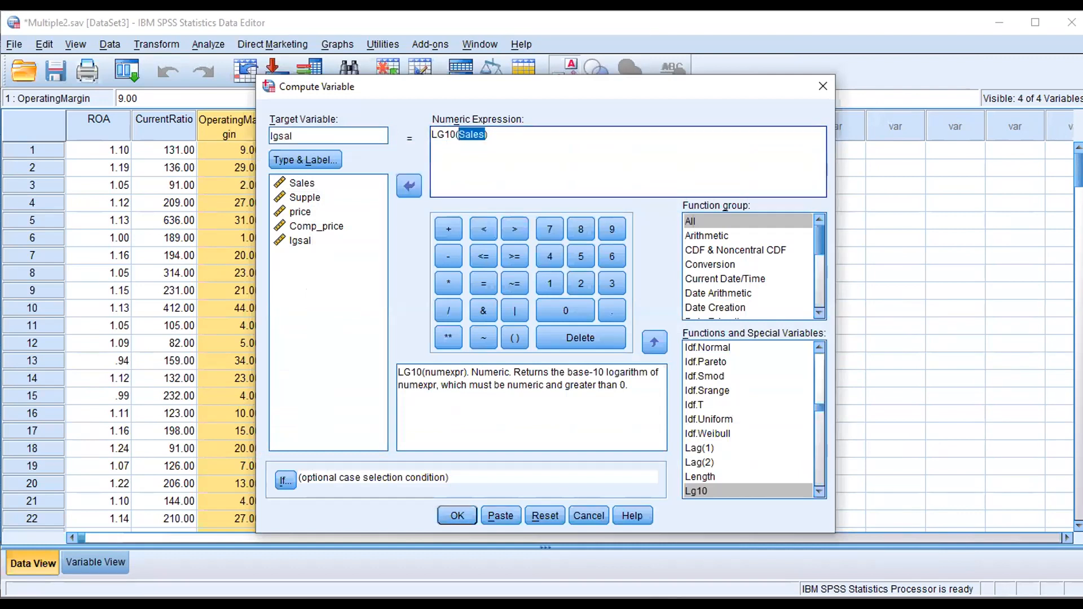
key("Delete")
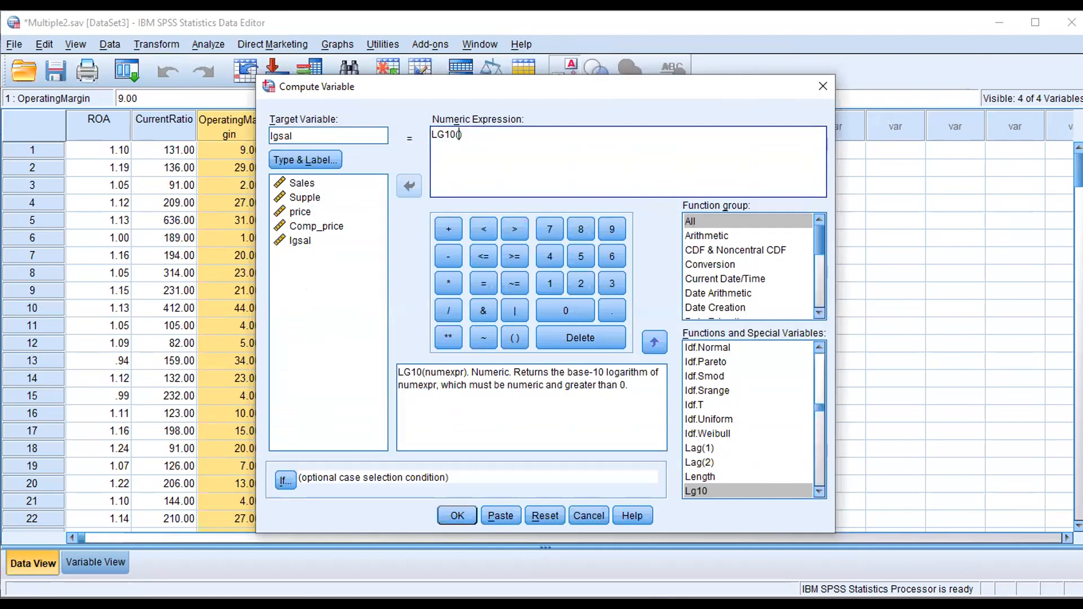
left_click(300, 212)
left_click(409, 186)
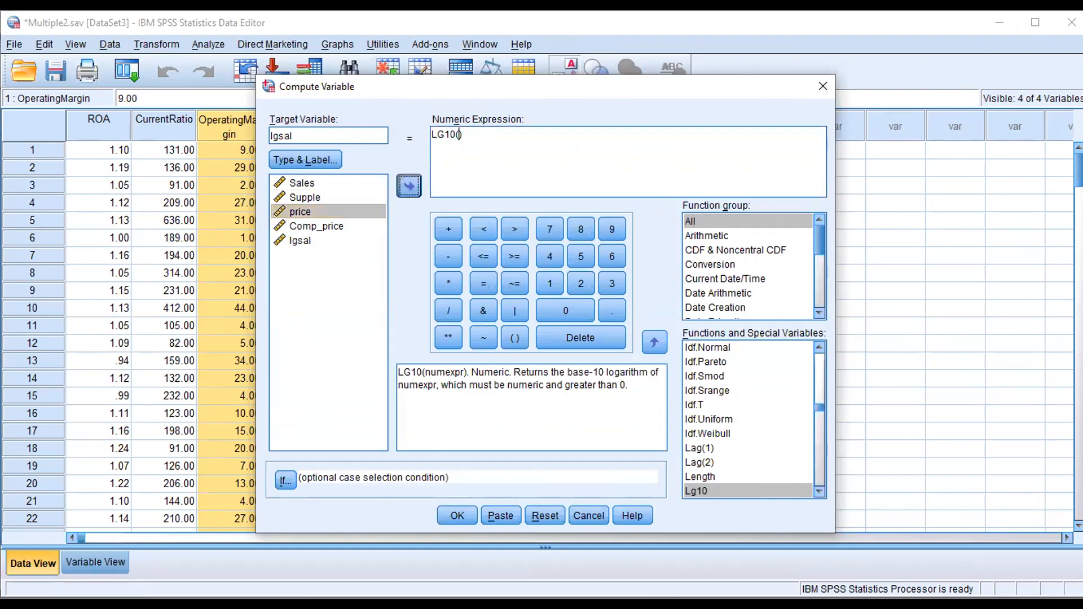
left_click_drag(292, 136, 277, 136)
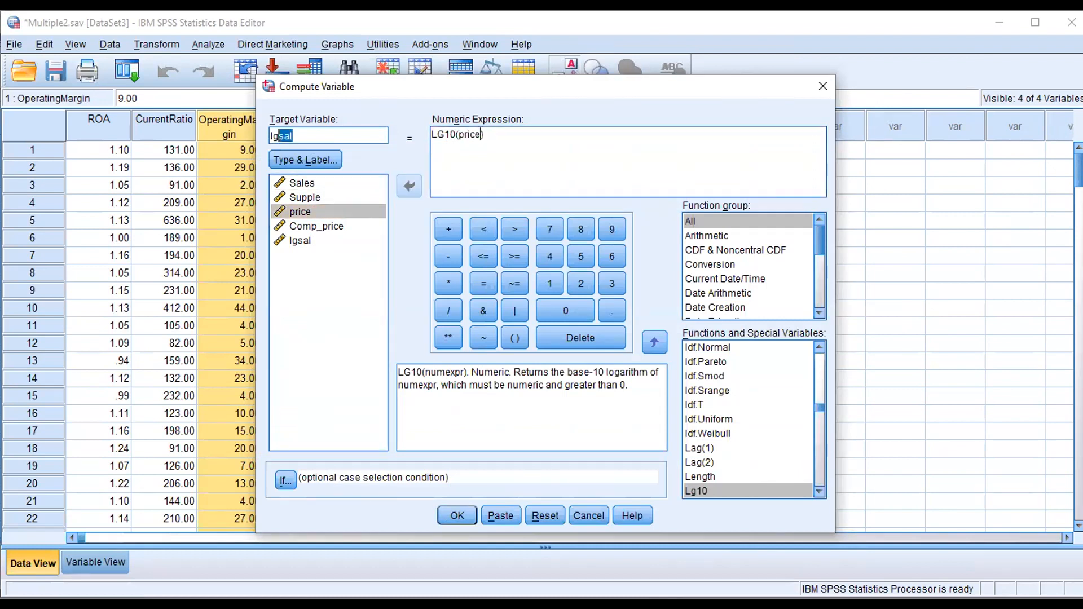
type("pr")
left_click(458, 515)
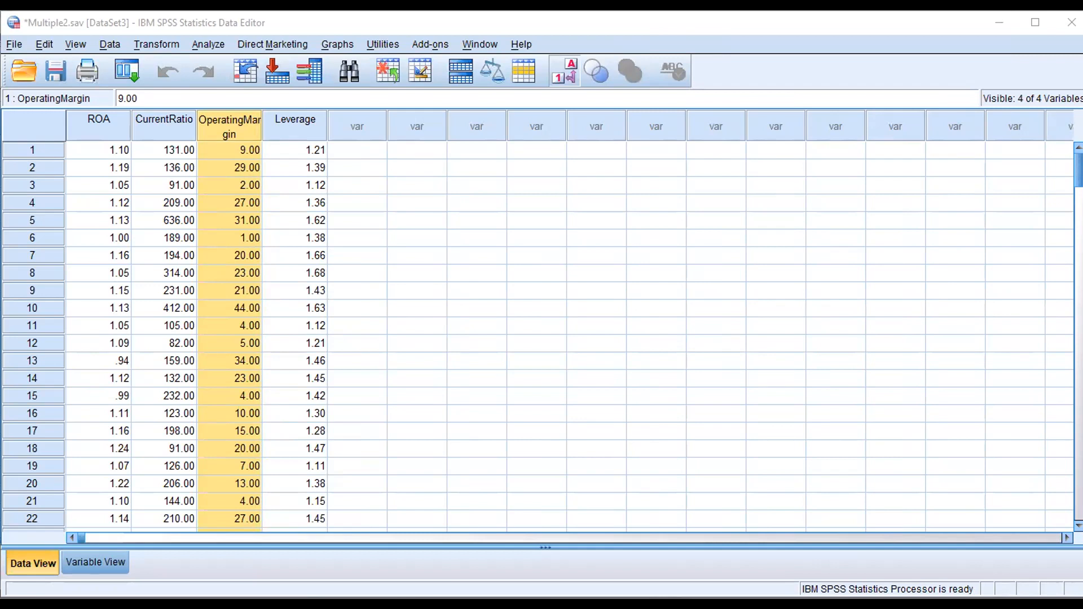
Step: Compute a new variable lgCompr with the expression LG10(Comp_price)
left_click(478, 134)
left_click_drag(478, 133, 458, 134)
key("Delete")
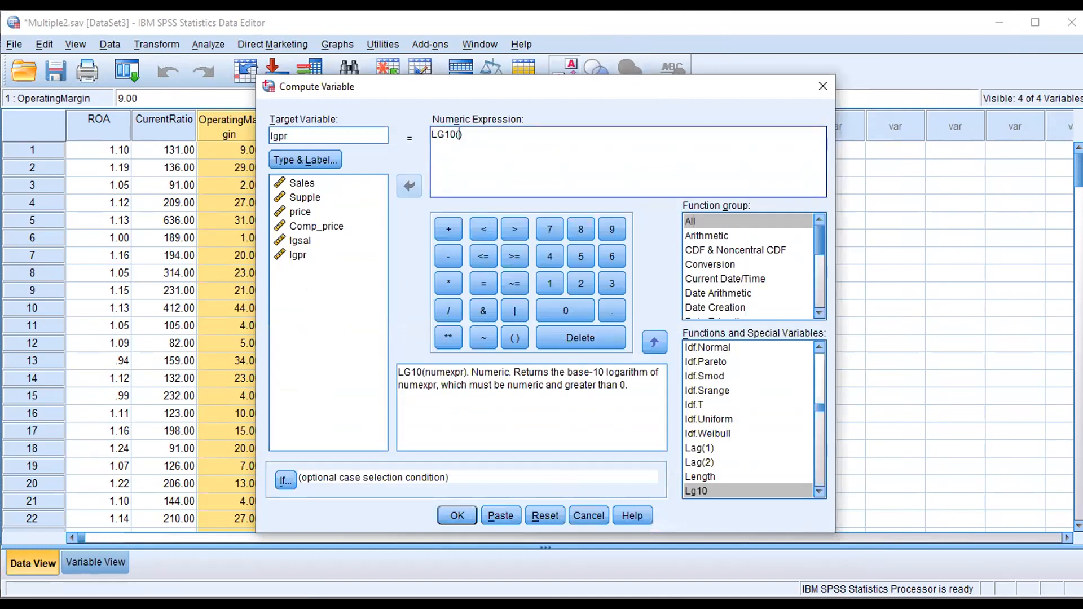
left_click(316, 226)
left_click(409, 186)
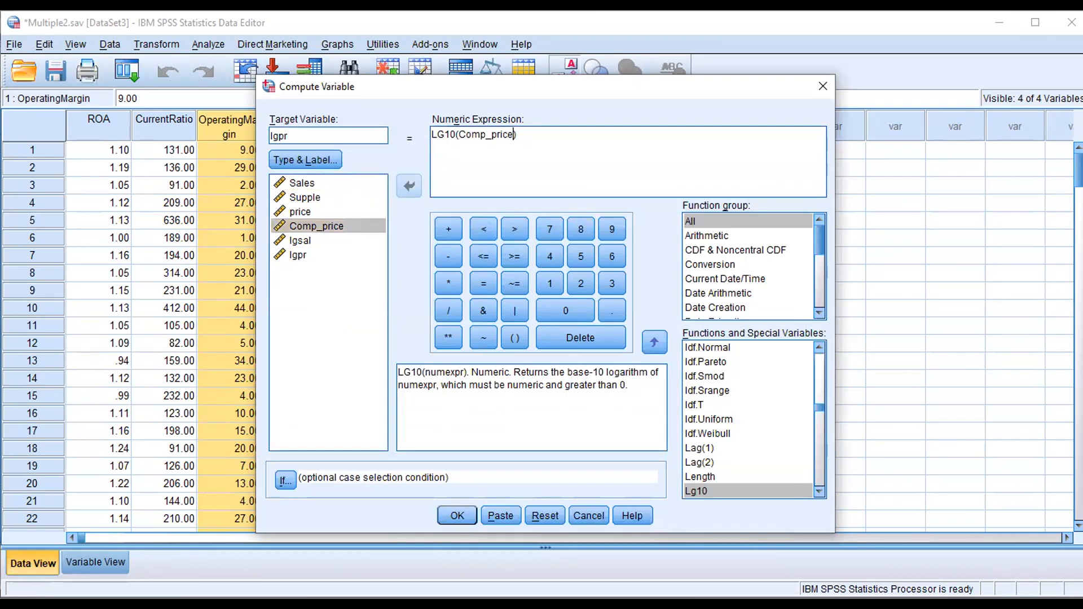
left_click(278, 136)
type("Comp")
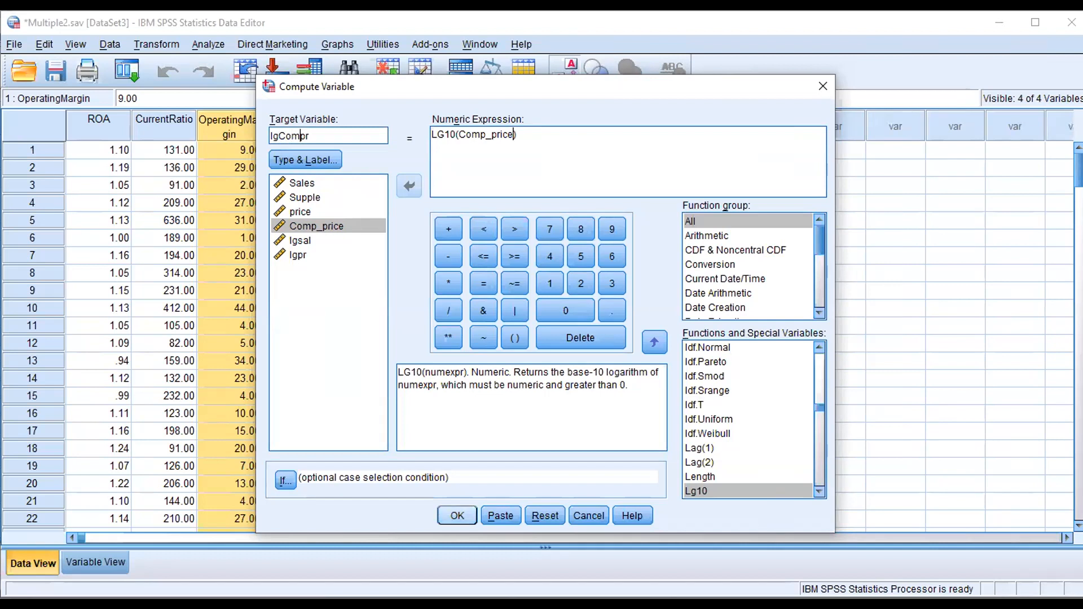
left_click(457, 515)
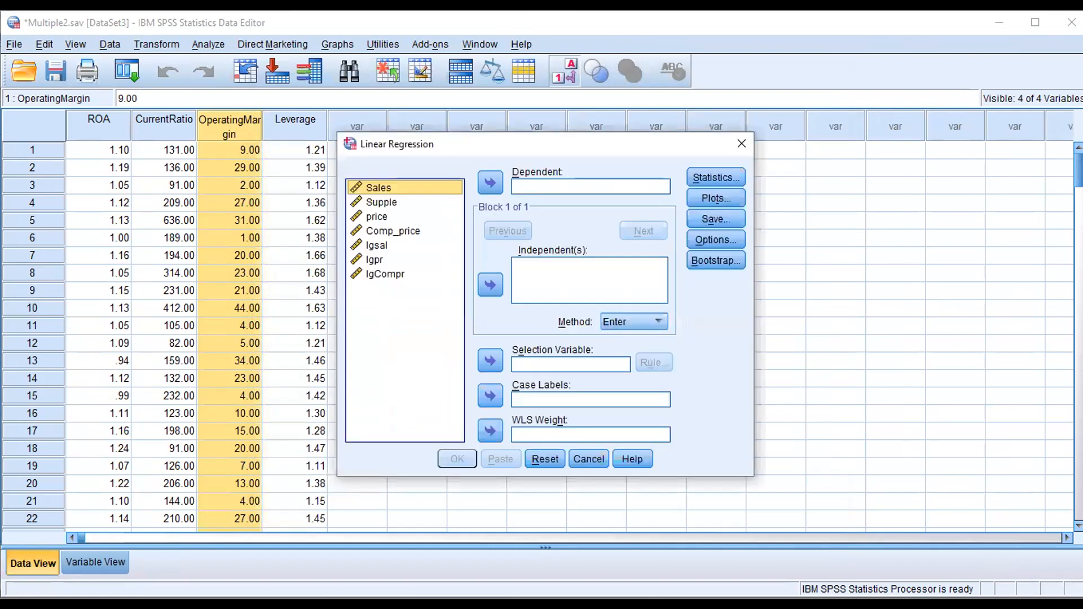
Step: Run a linear regression with lgsal as the dependent variable and lgpr and lgCompr as independent variables
left_click(377, 246)
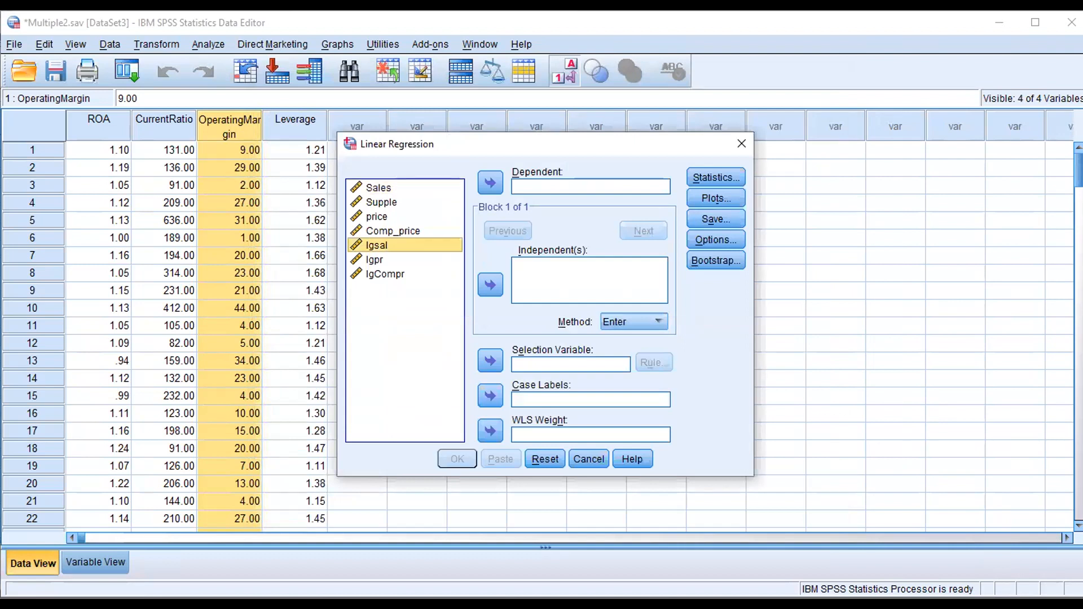
left_click(489, 182)
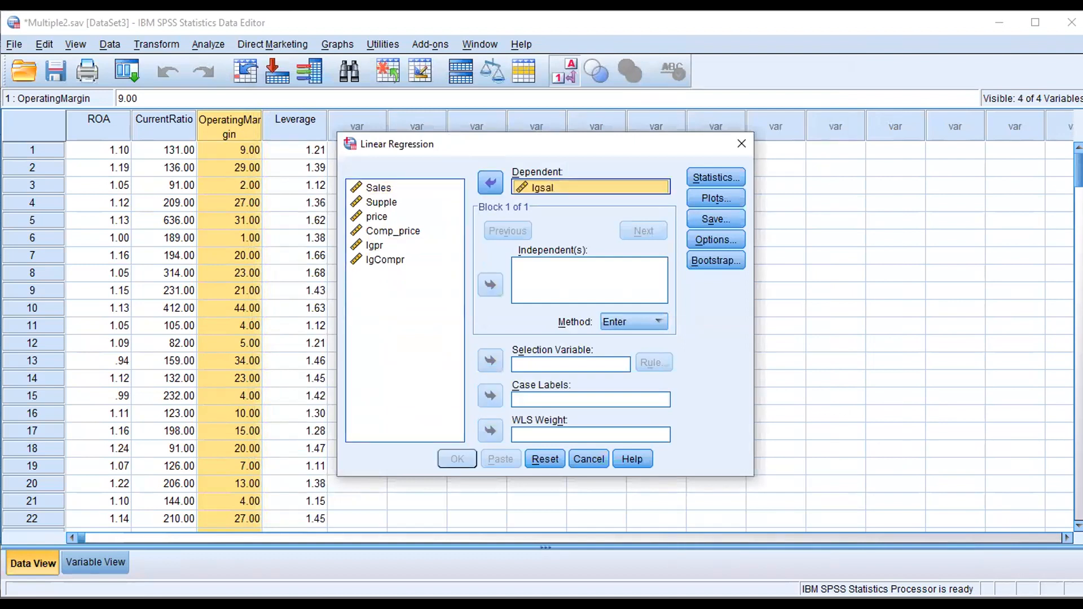
left_click(490, 284)
left_click(385, 259)
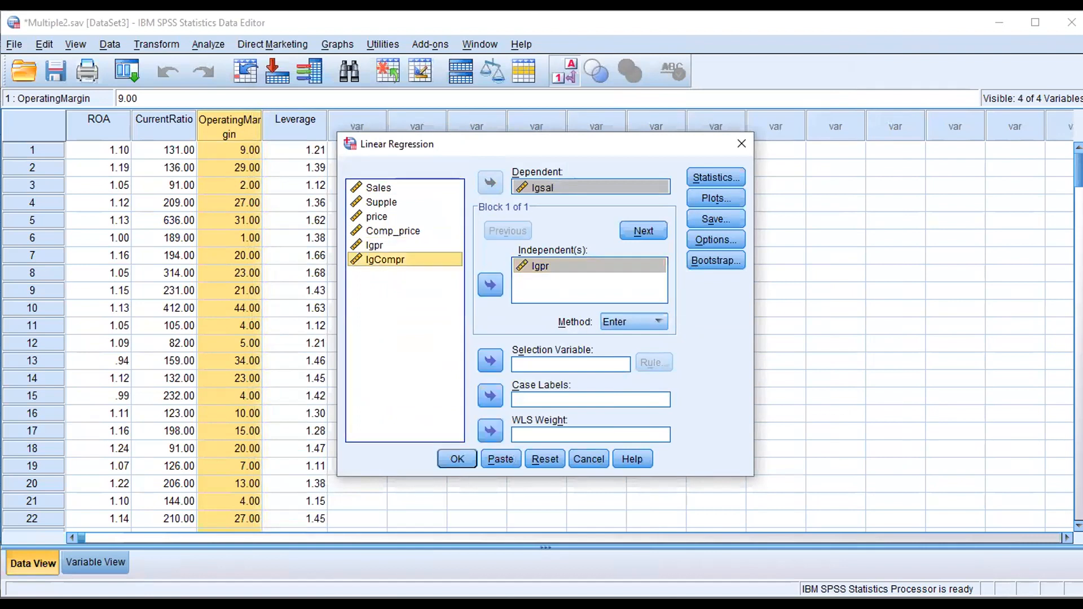
left_click(490, 285)
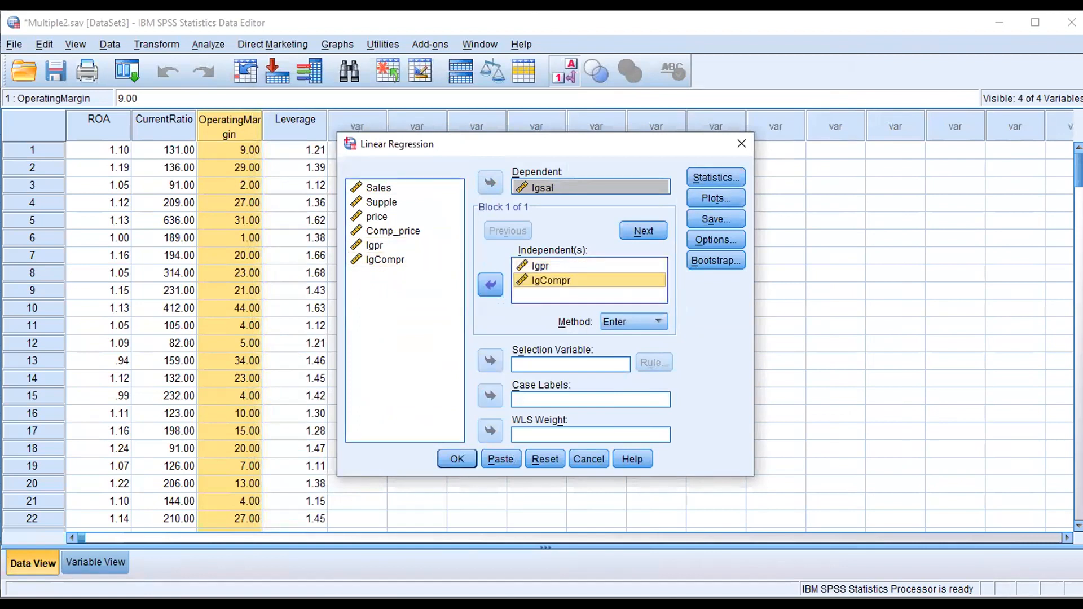
left_click(457, 459)
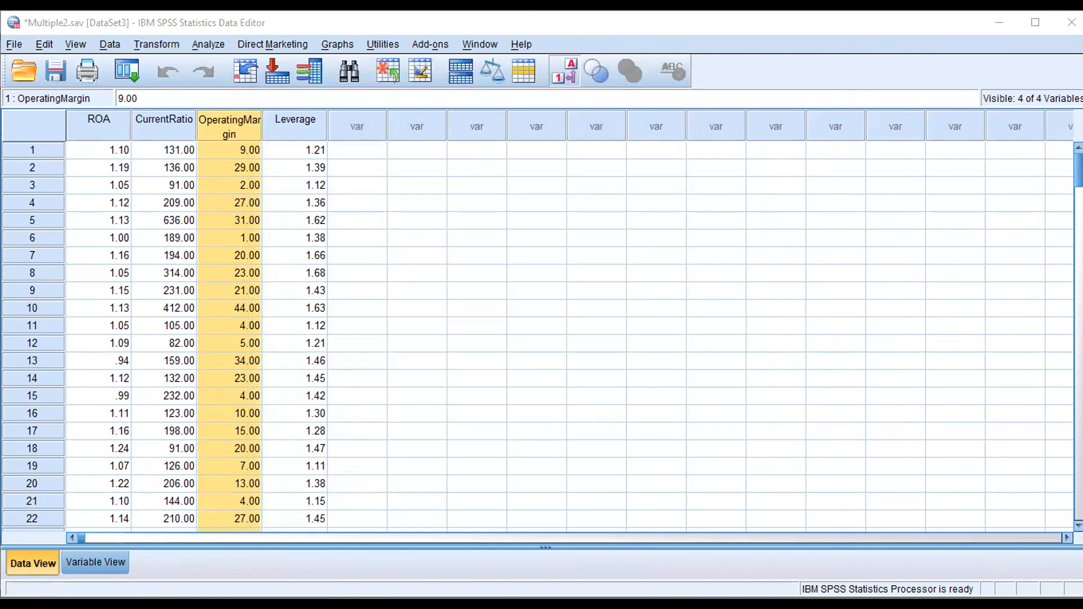
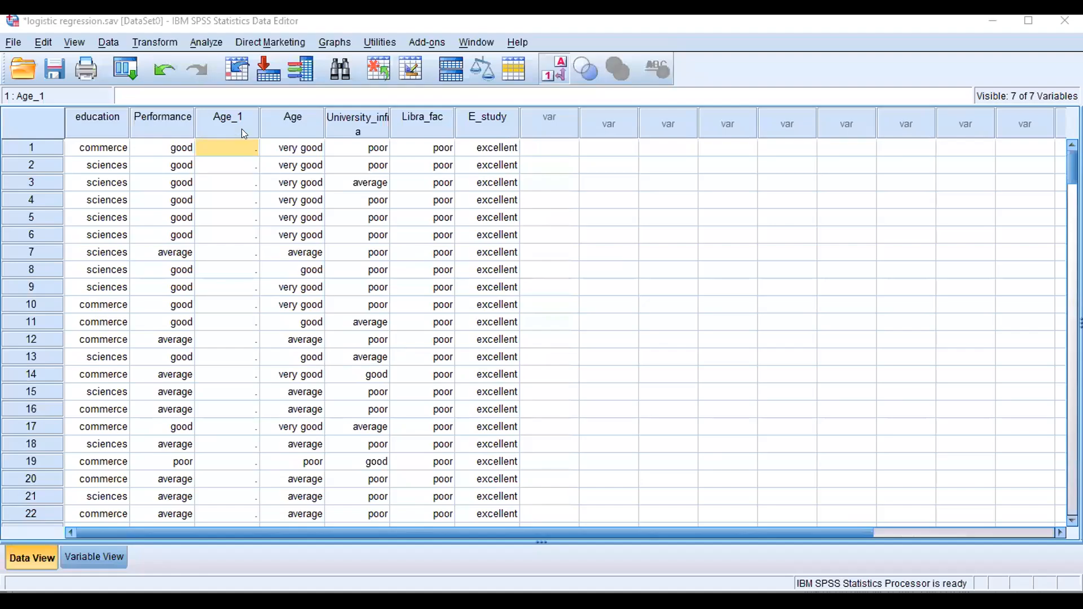
Step: Remove the empty Age_1 variable from the logistic regression.sav data set
left_click(229, 112)
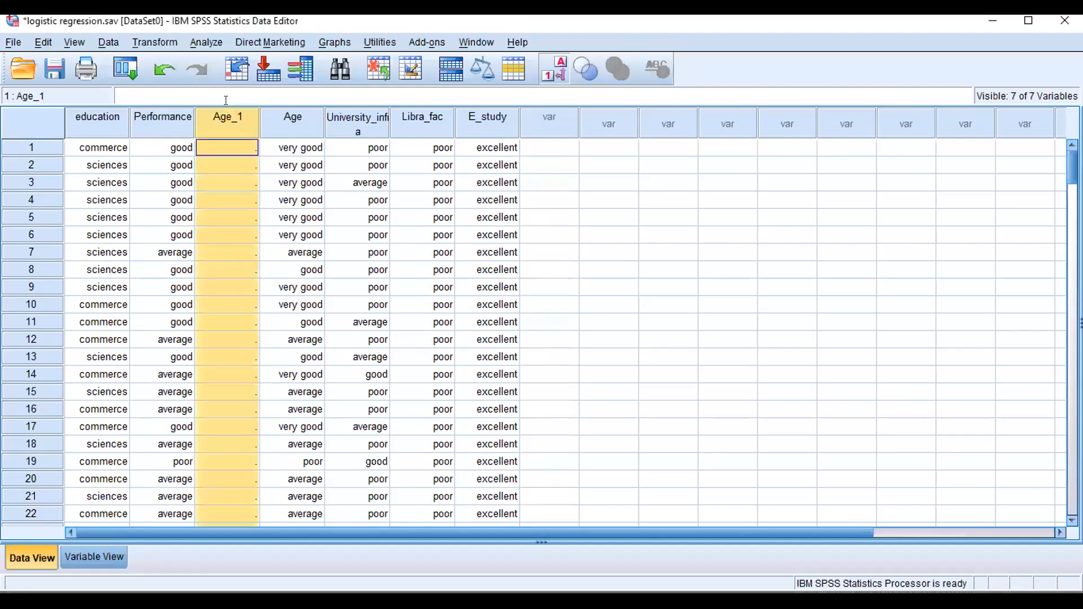
right_click(226, 100)
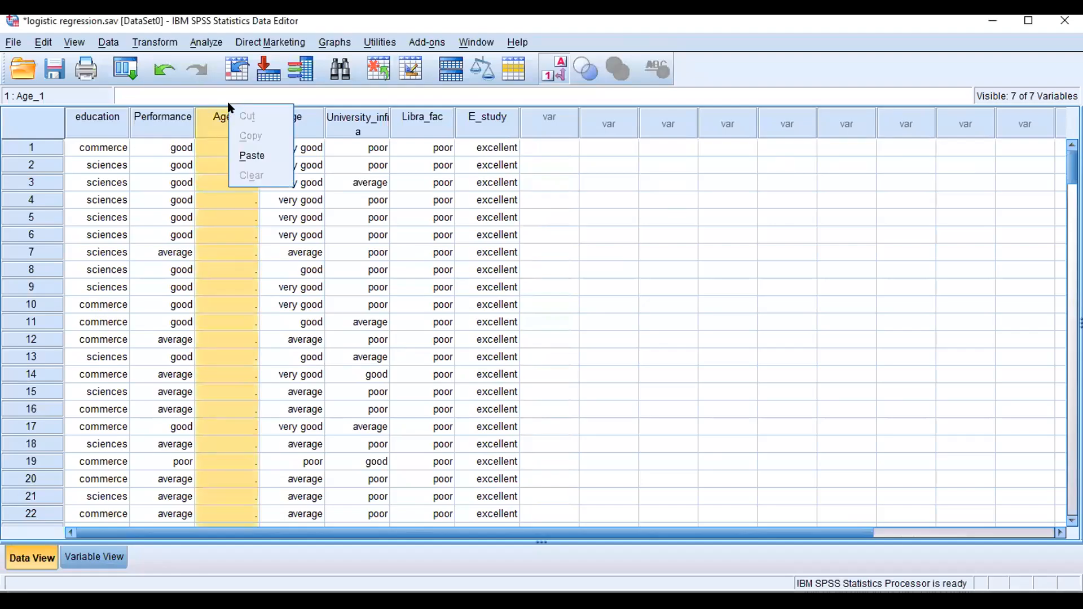
left_click(207, 124)
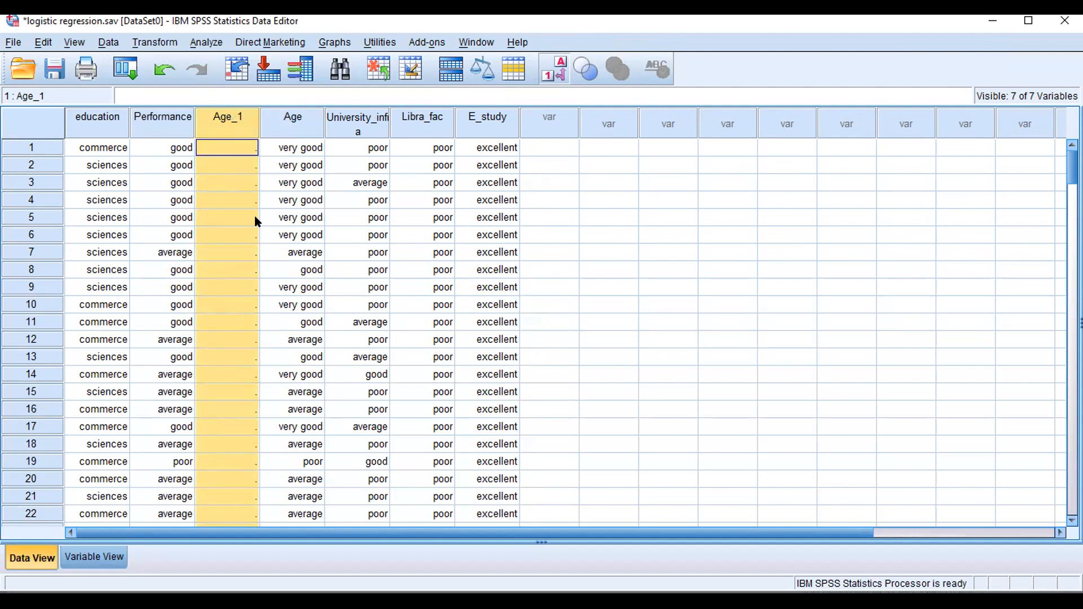
right_click(229, 107)
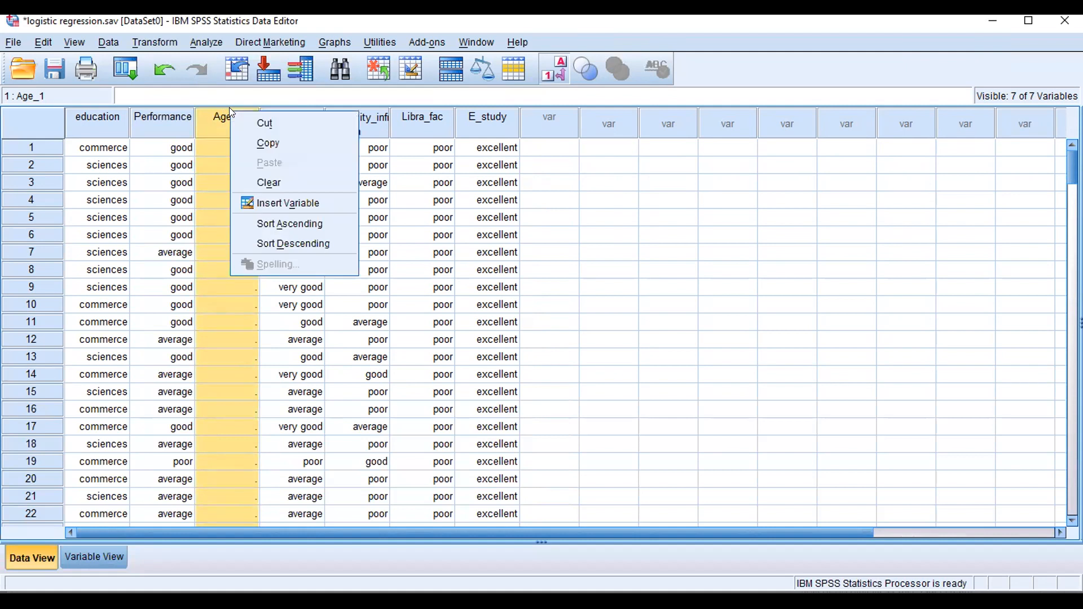
left_click(248, 120)
left_click(464, 230)
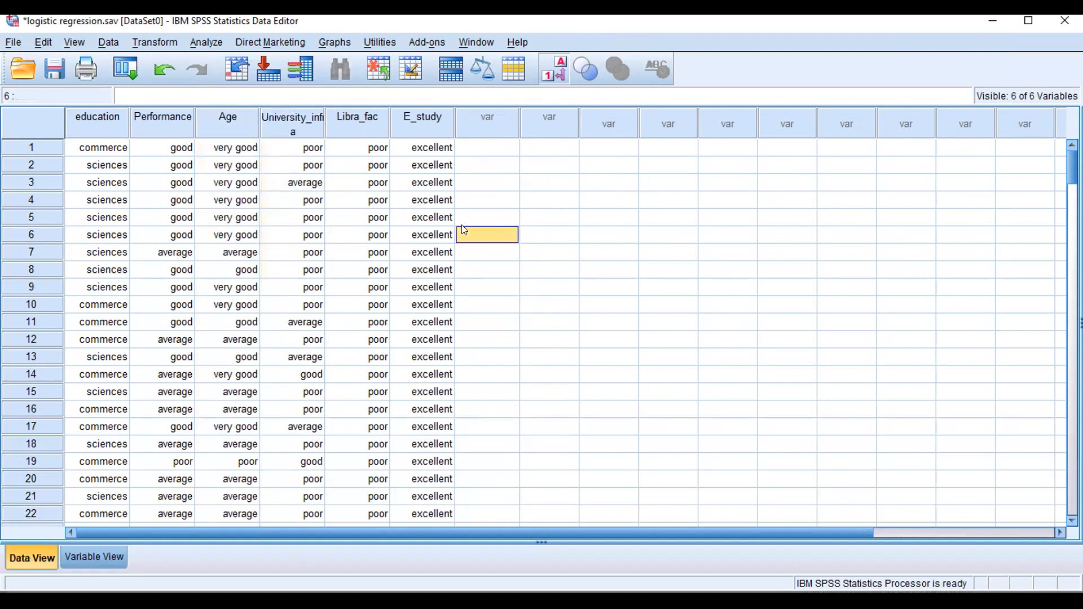
Step: Rename the Age variable as Teach_couns
left_click(233, 122)
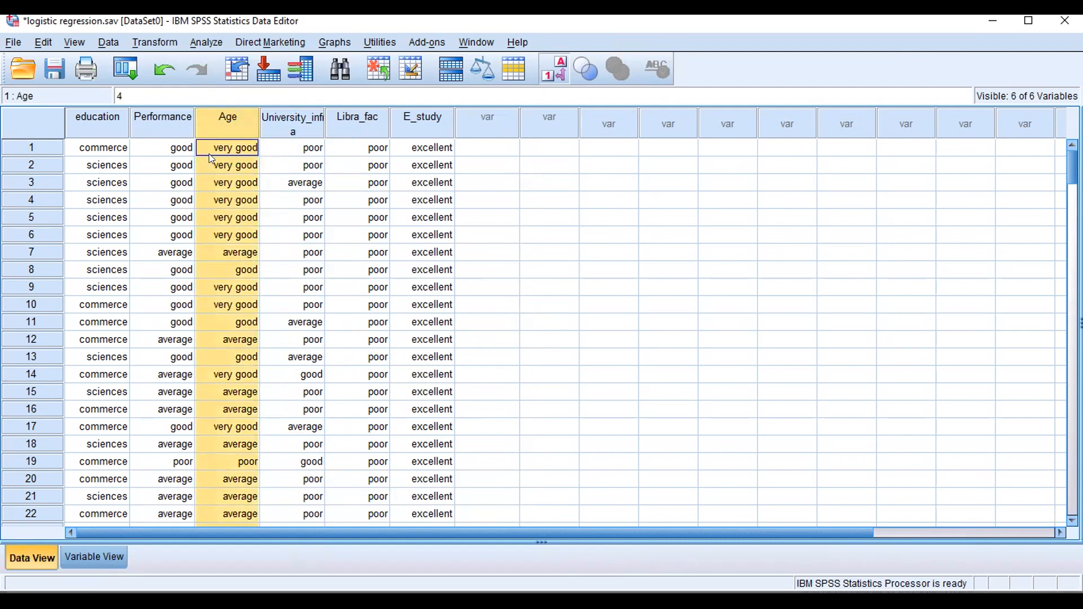
left_click(76, 561)
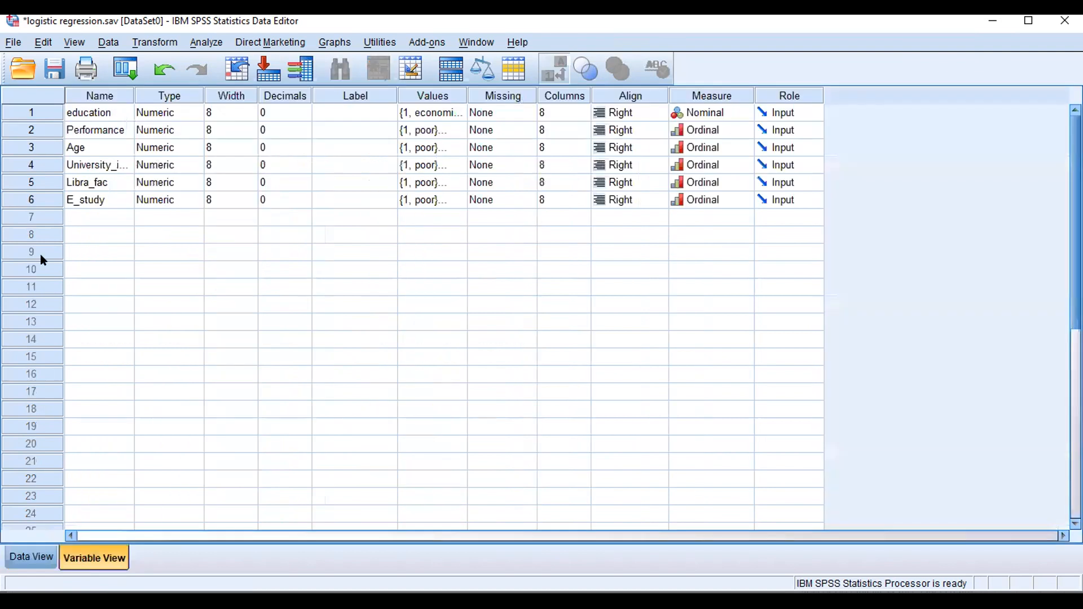
left_click(83, 148)
type("Teach")
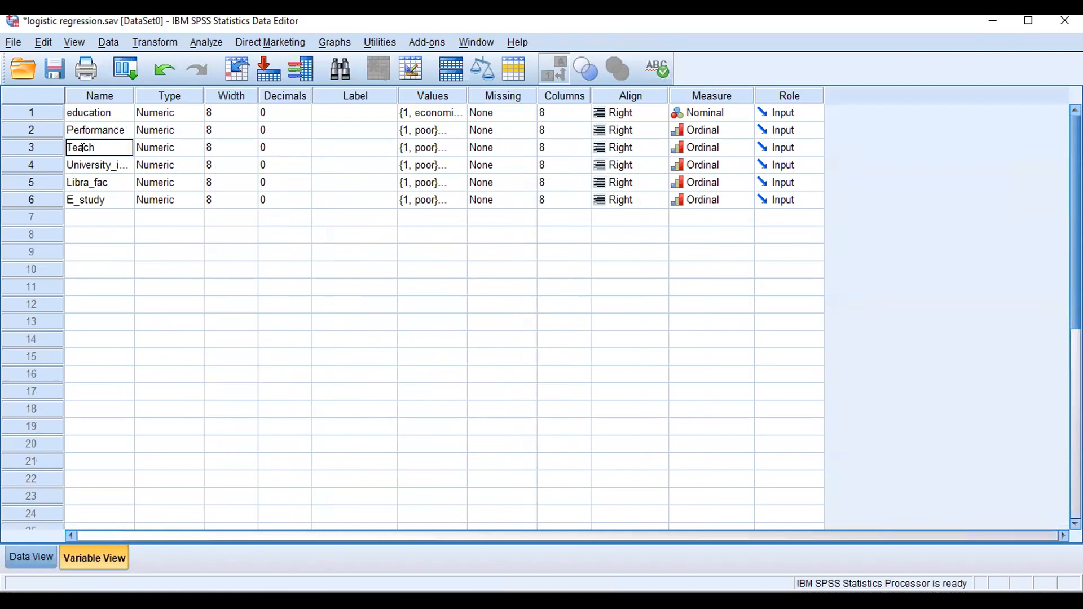
type("_couns")
left_click(291, 319)
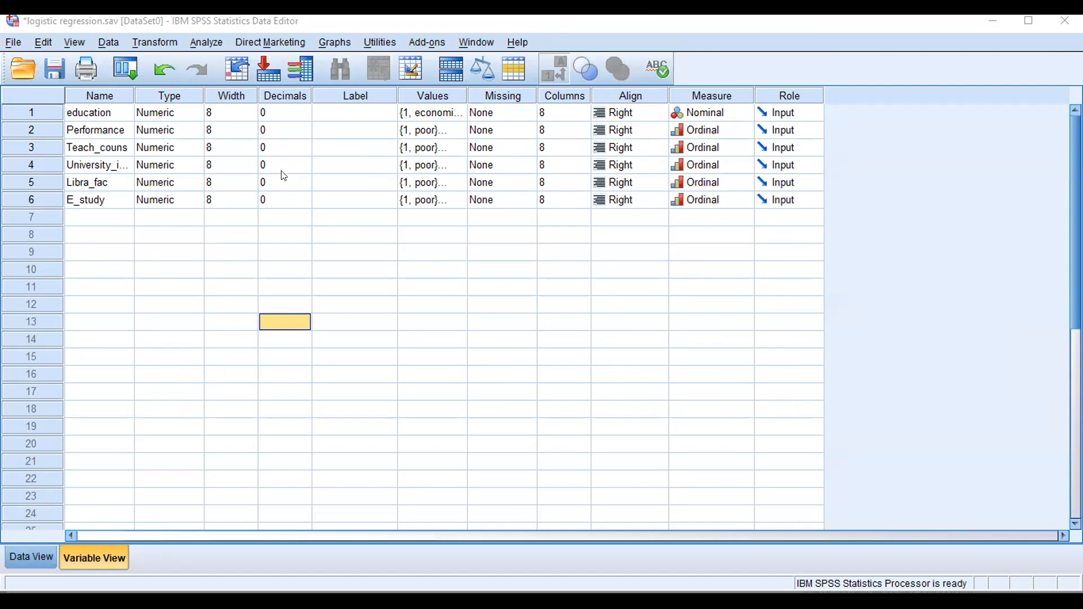
Step: Open the value labels of the education variable to examine its category codes
left_click(421, 126)
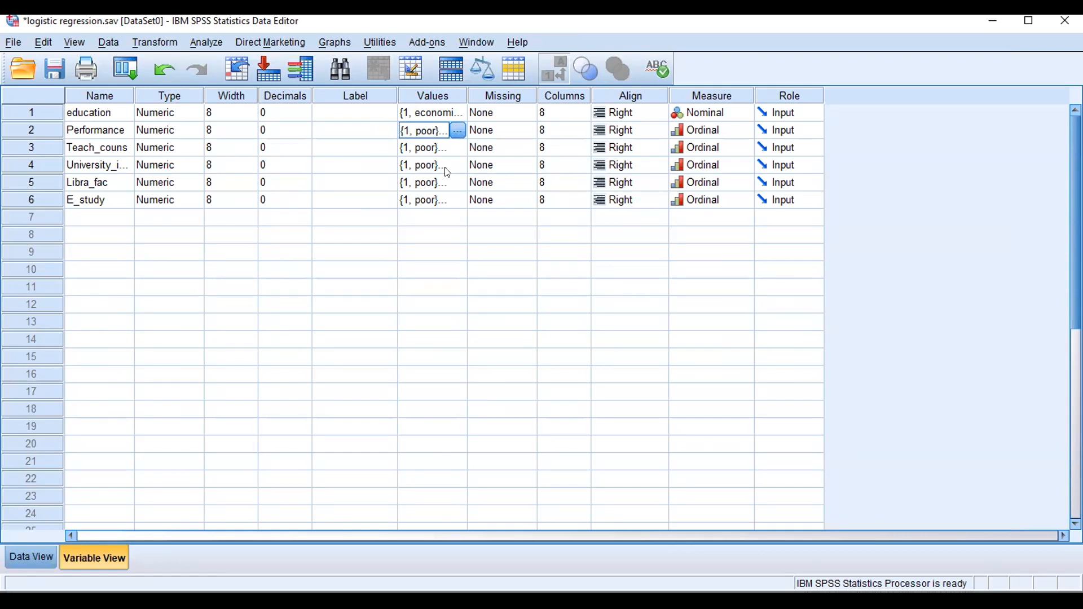
left_click(424, 113)
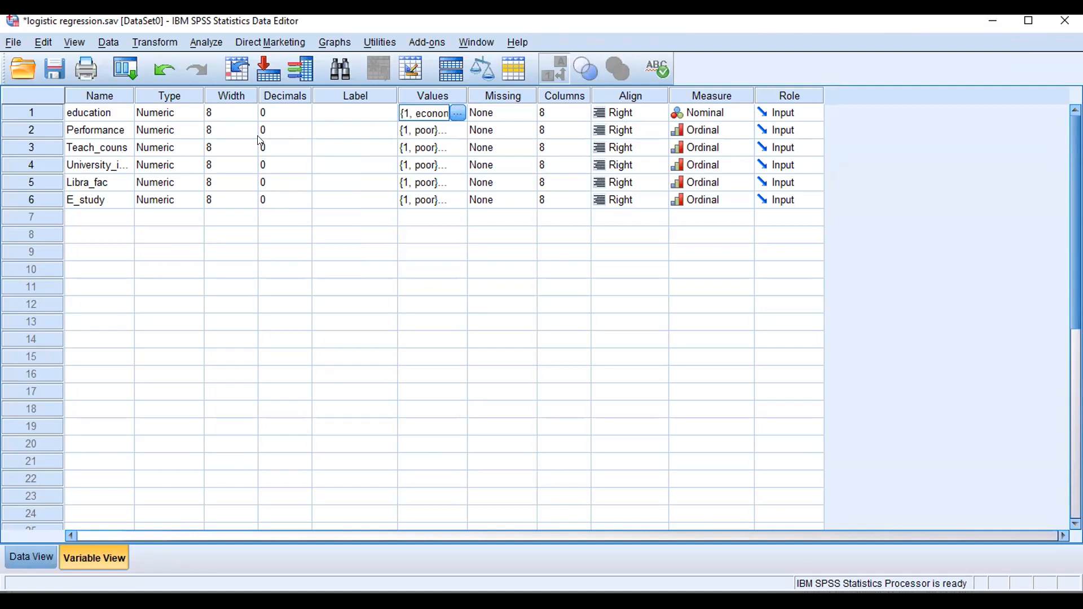
left_click(107, 121)
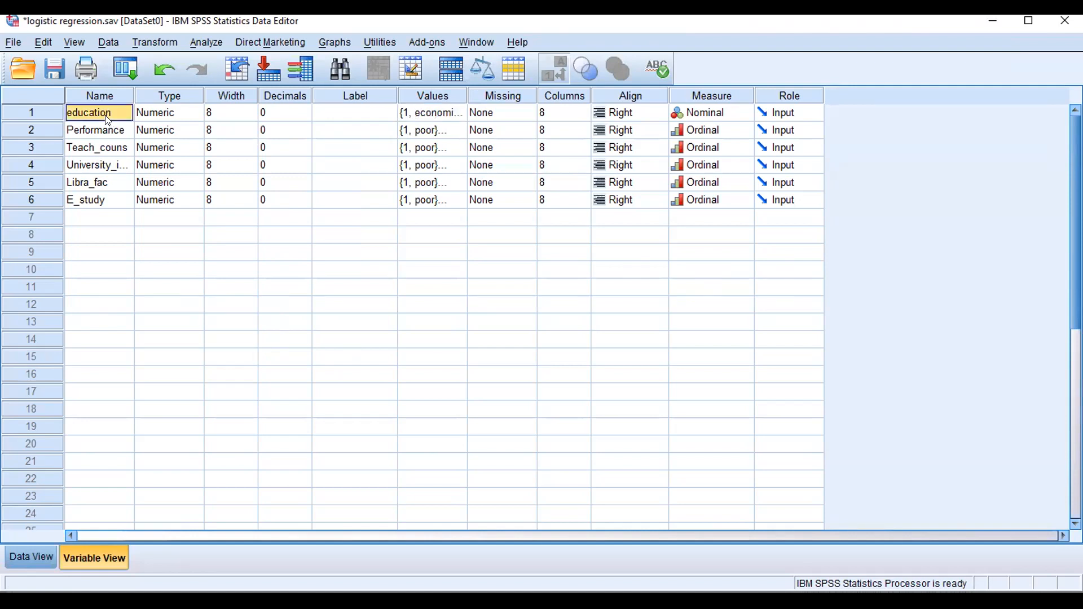
left_click(450, 111)
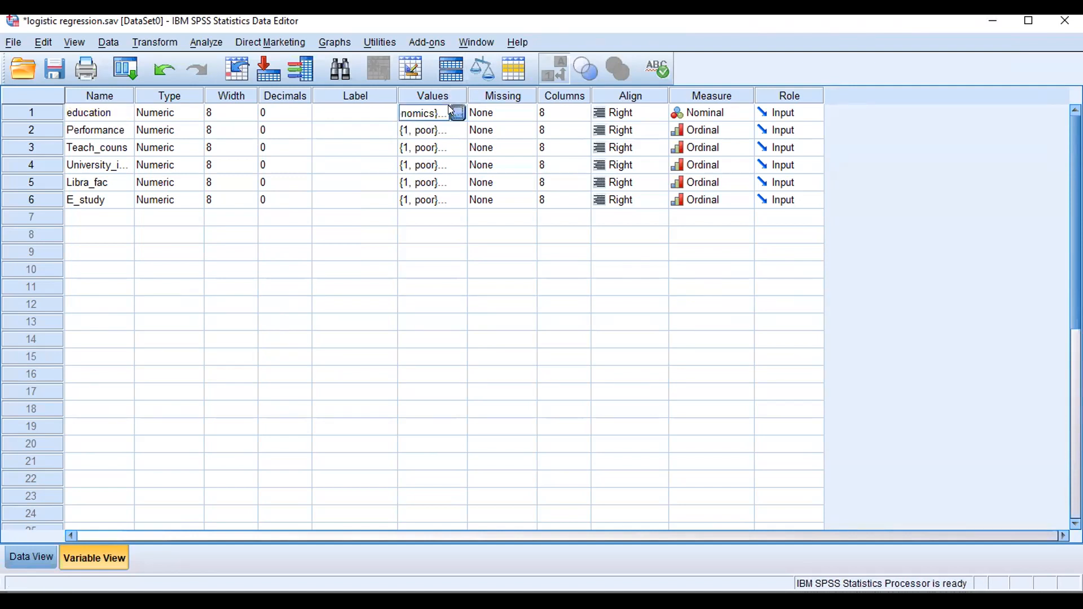
left_click(460, 112)
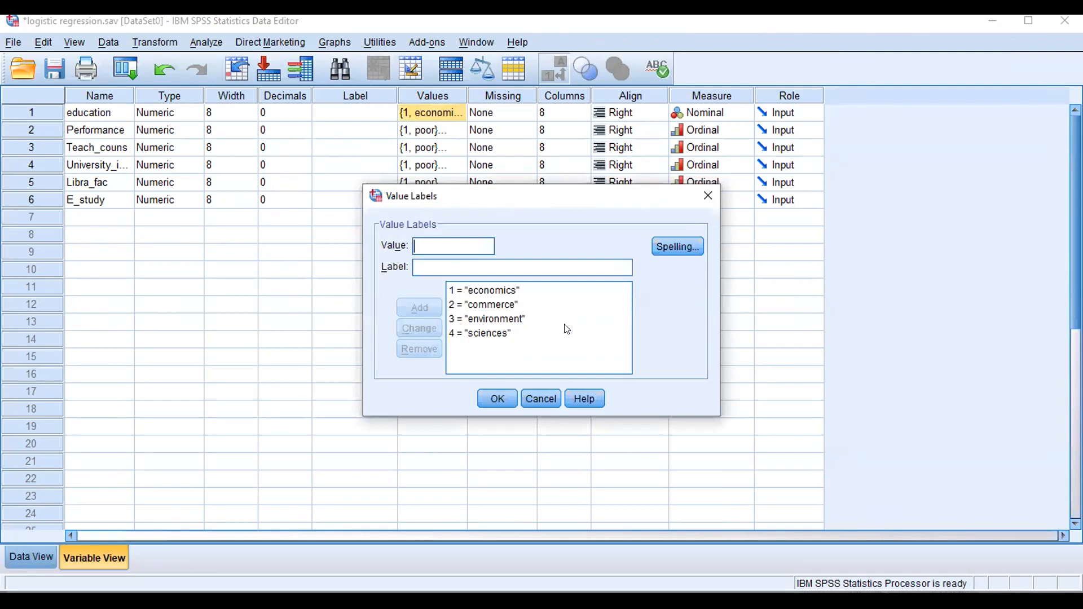
Step: Close the education value labels and examine the value labels of the Performance variable
left_click(510, 334)
left_click(496, 400)
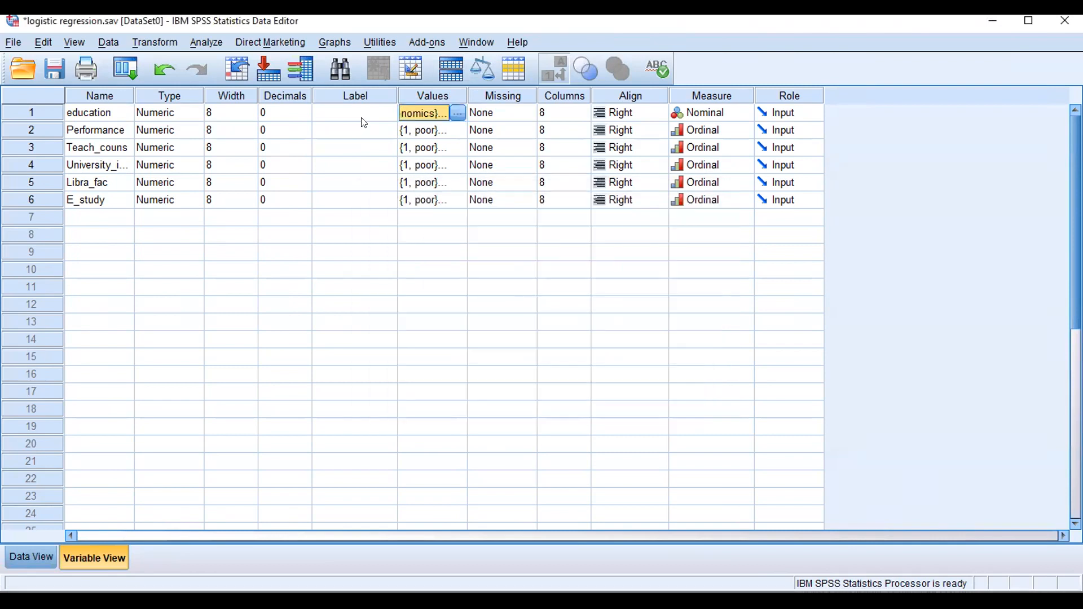
left_click(420, 134)
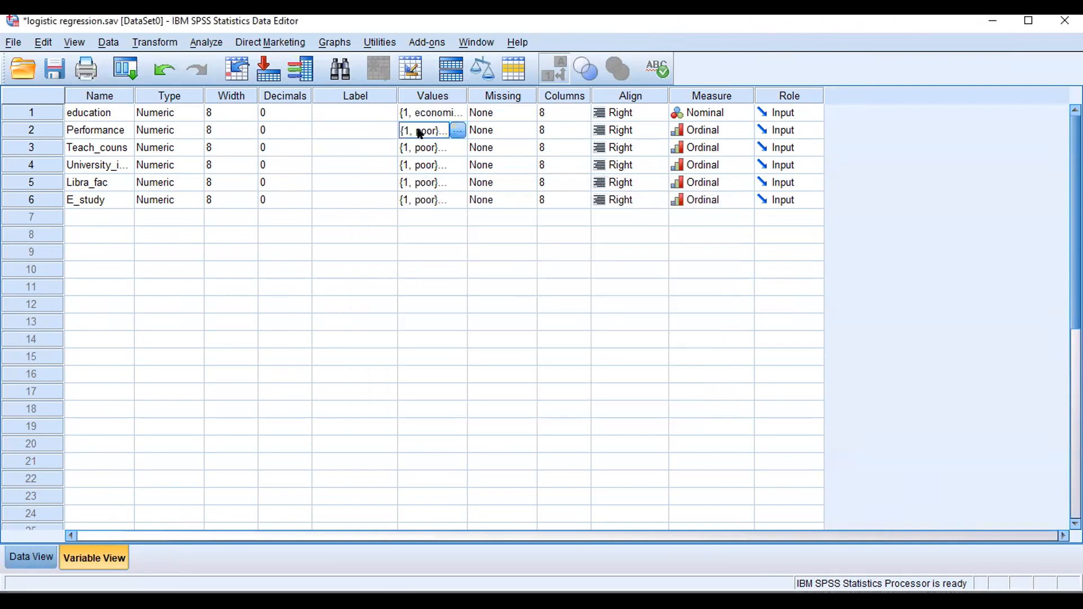
left_click(451, 132)
left_click(455, 130)
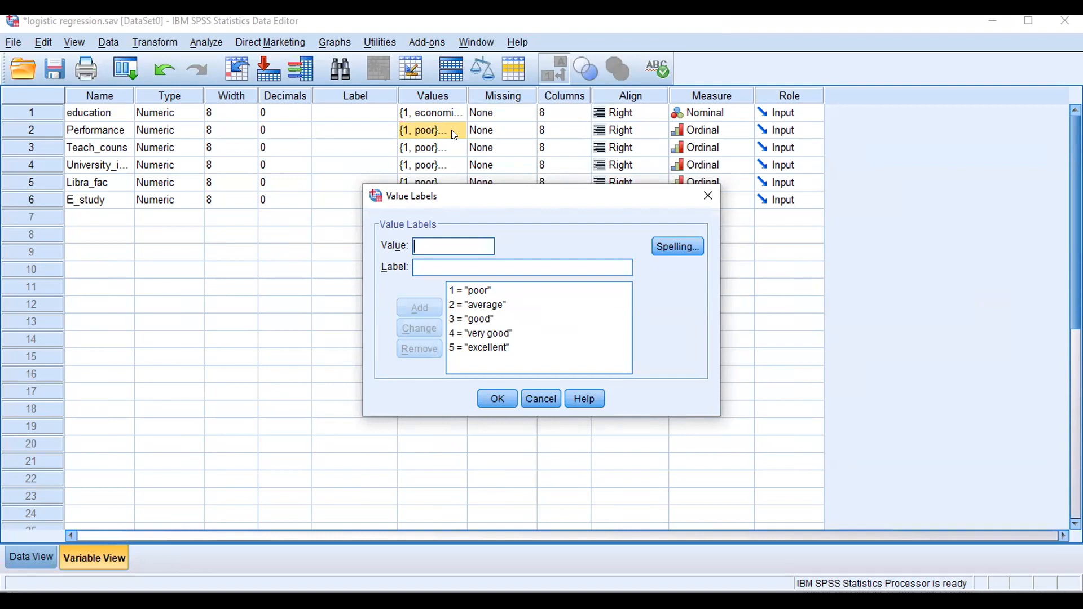
left_click(234, 153)
left_click(706, 198)
Step: Look over the Performance values case by case in the data sheet and return to the variable definitions
left_click(114, 203)
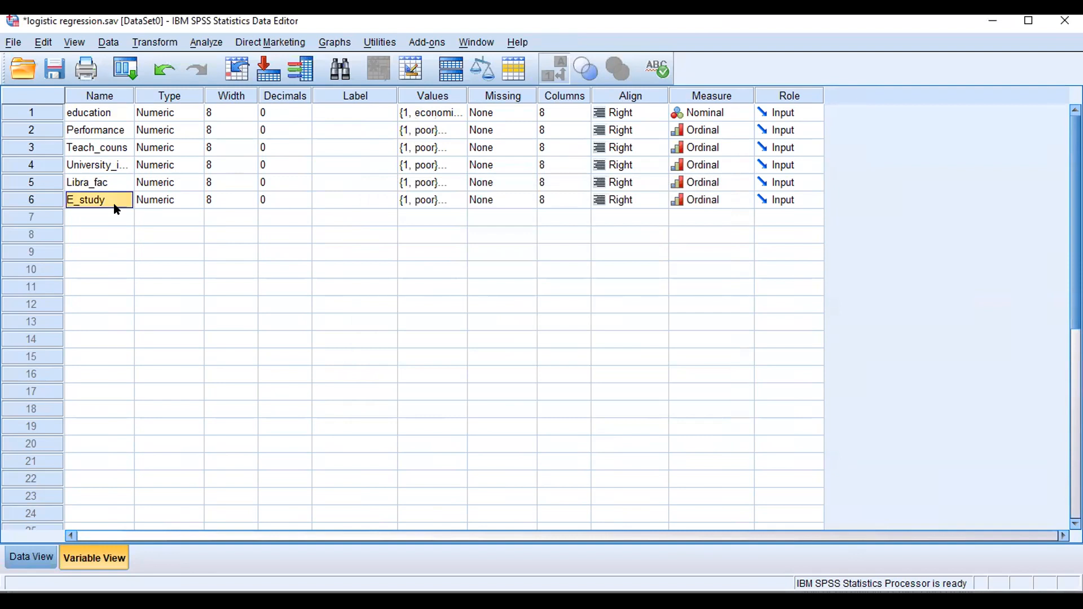
left_click(134, 130)
left_click(122, 134)
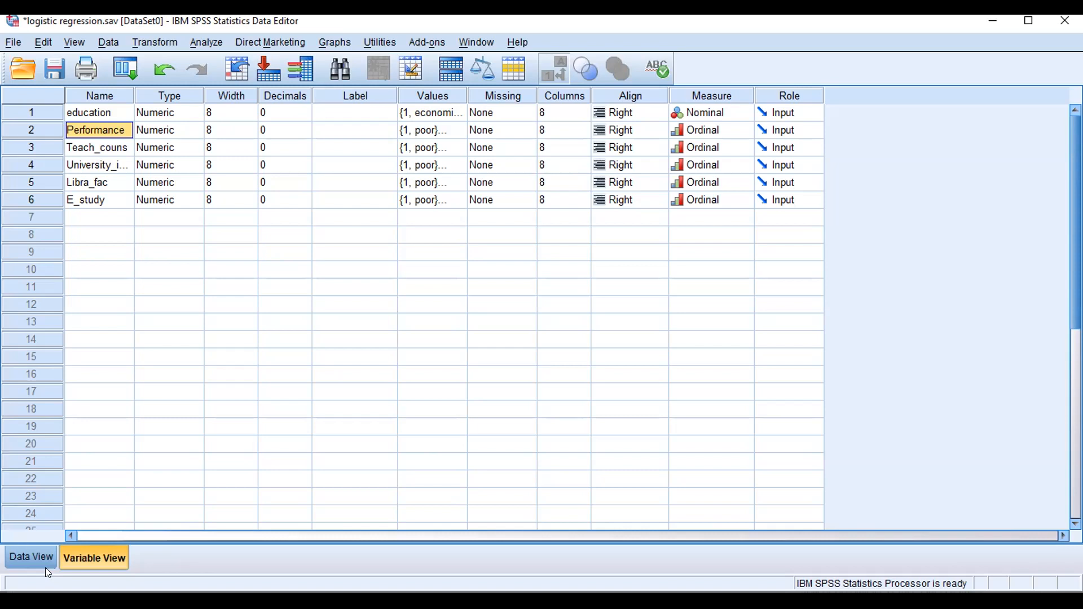
left_click(32, 559)
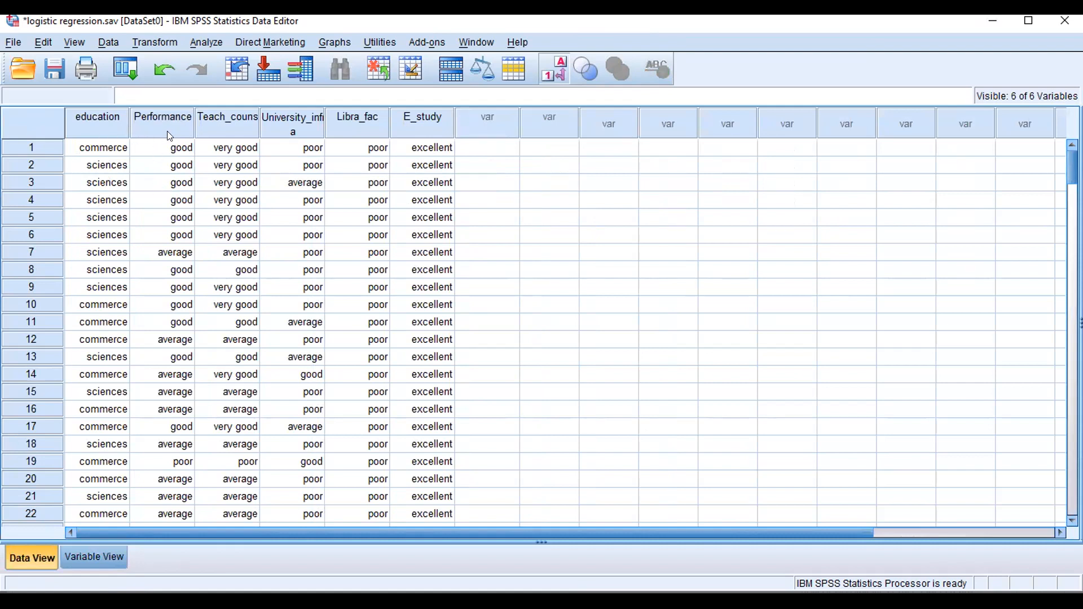
left_click(94, 556)
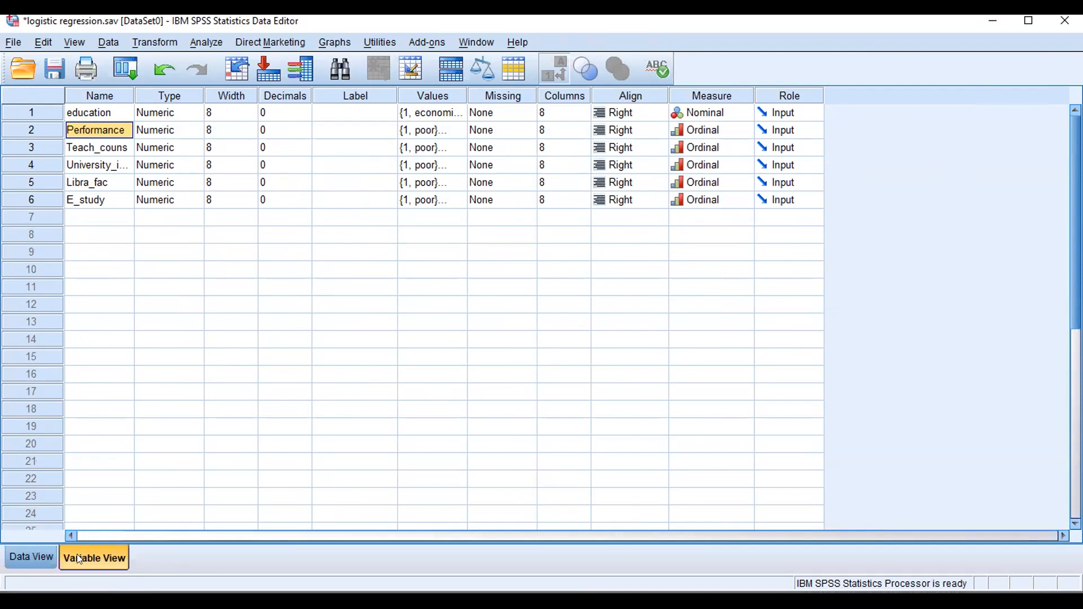
Step: Examine the value labels of the education variable again and close them without changes
left_click(206, 44)
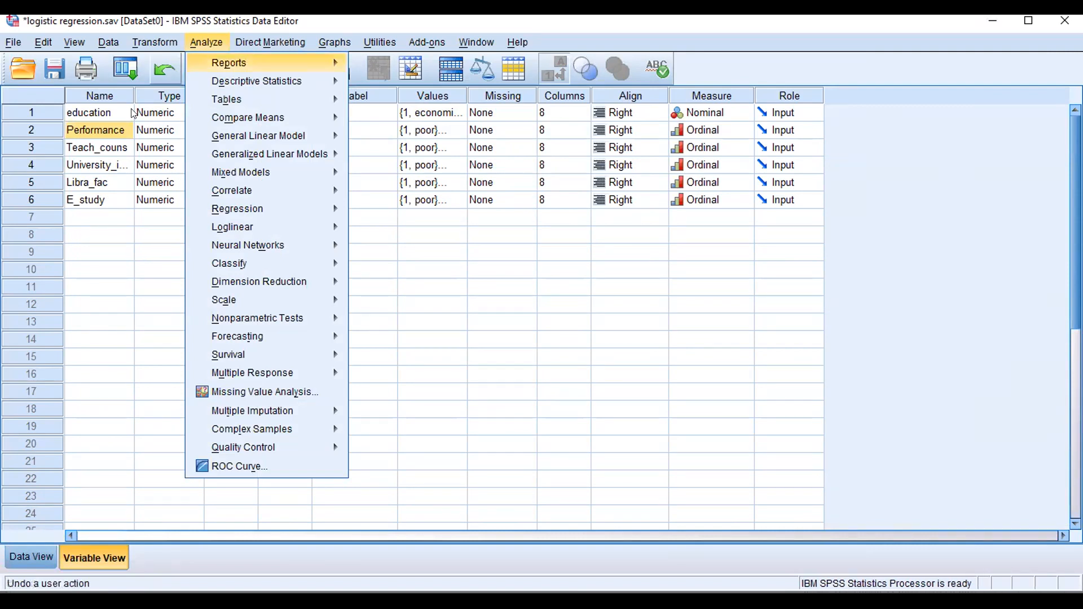
left_click(92, 110)
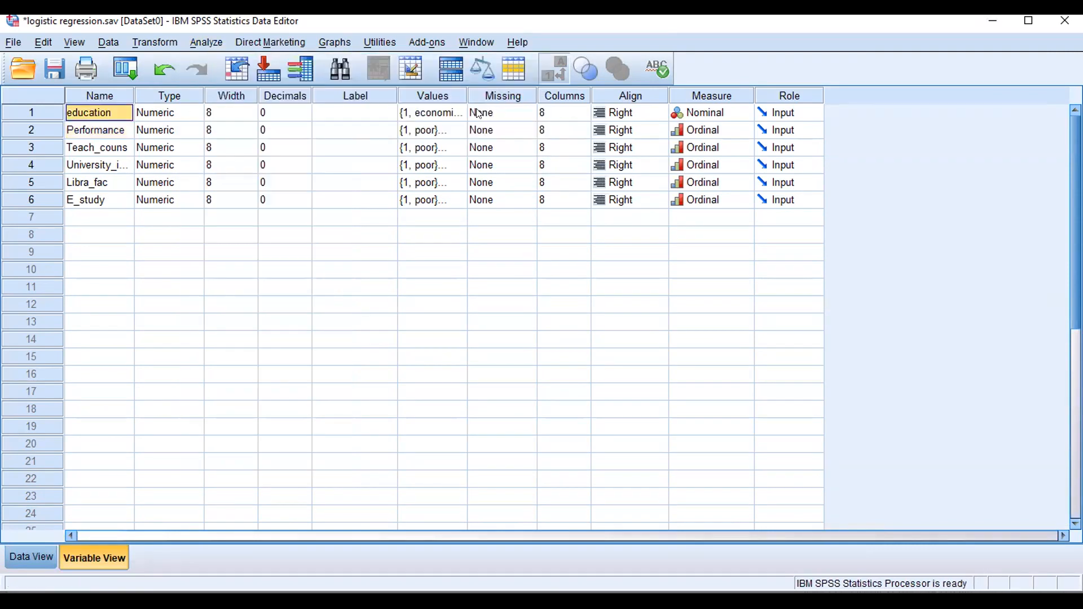
left_click(436, 115)
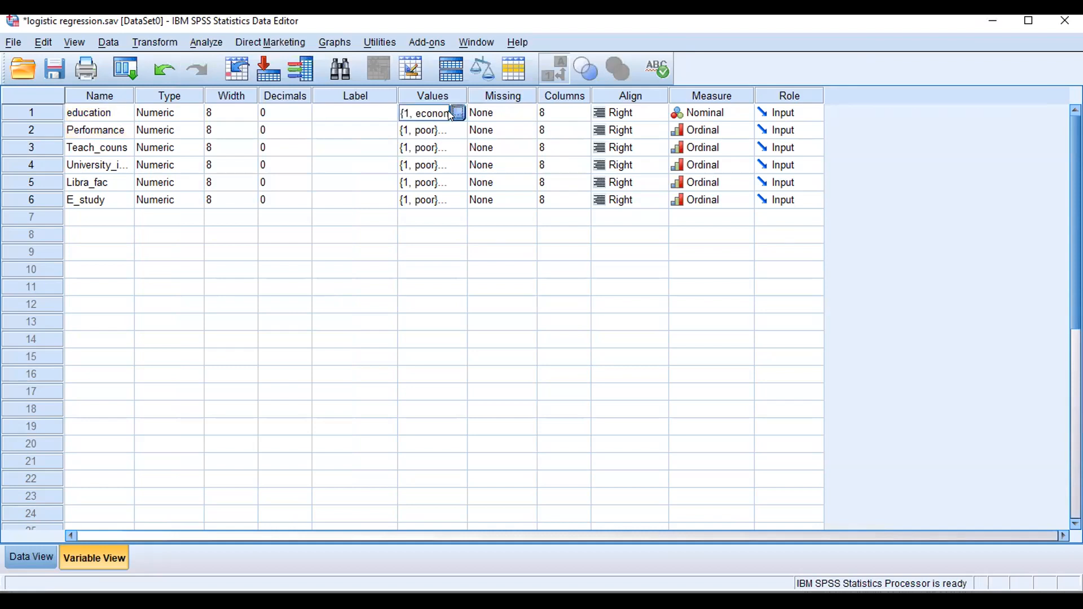
left_click(451, 113)
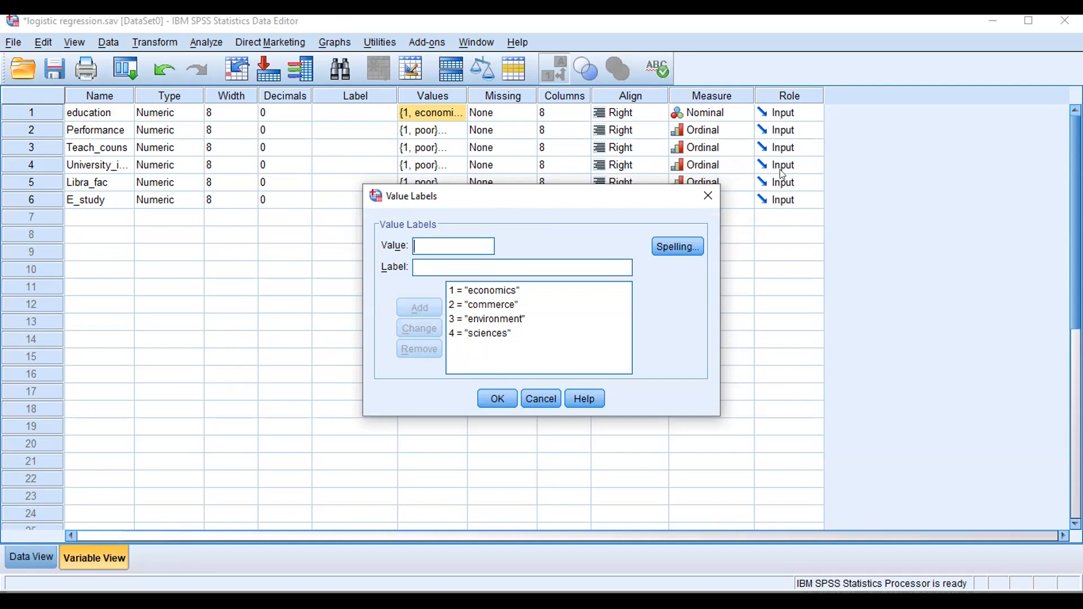
left_click(707, 195)
Step: Examine the value labels of the Teach_couns variable and close them without changes
left_click(428, 149)
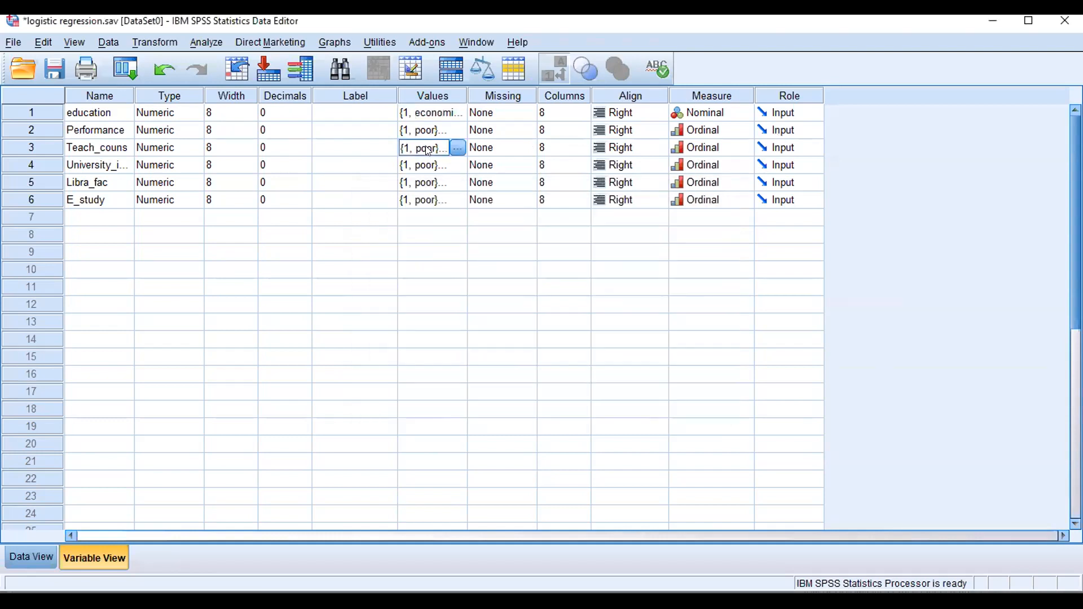
left_click(458, 149)
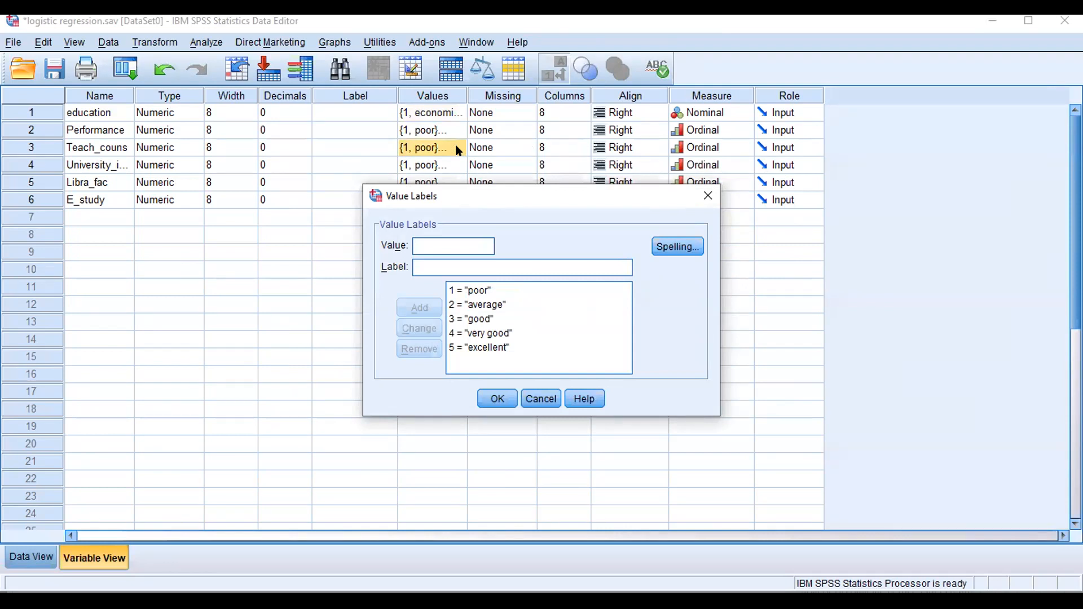
left_click(707, 192)
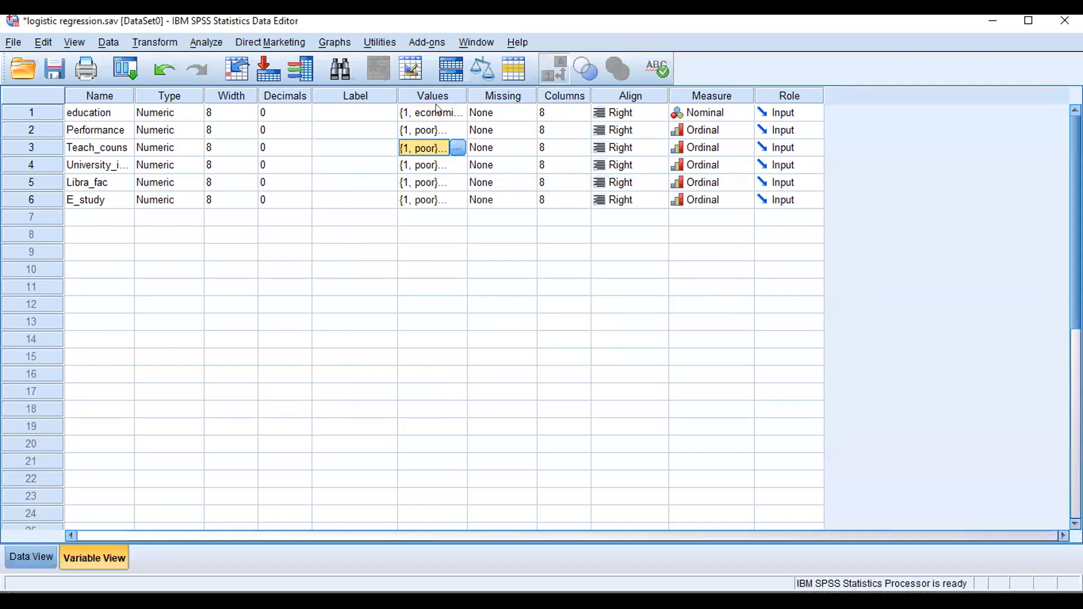
left_click(439, 112)
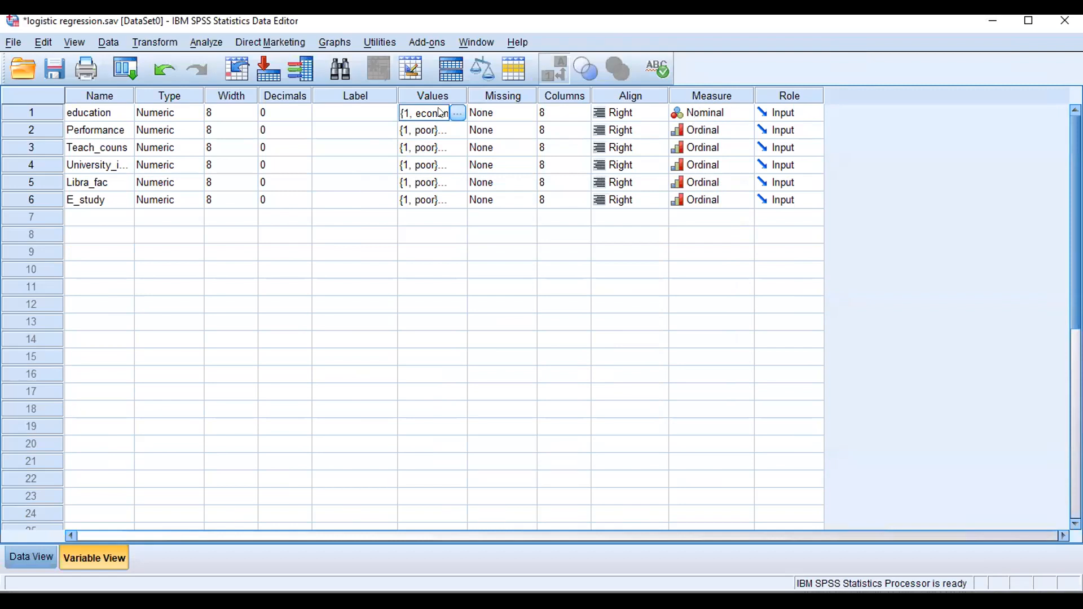
key("Down")
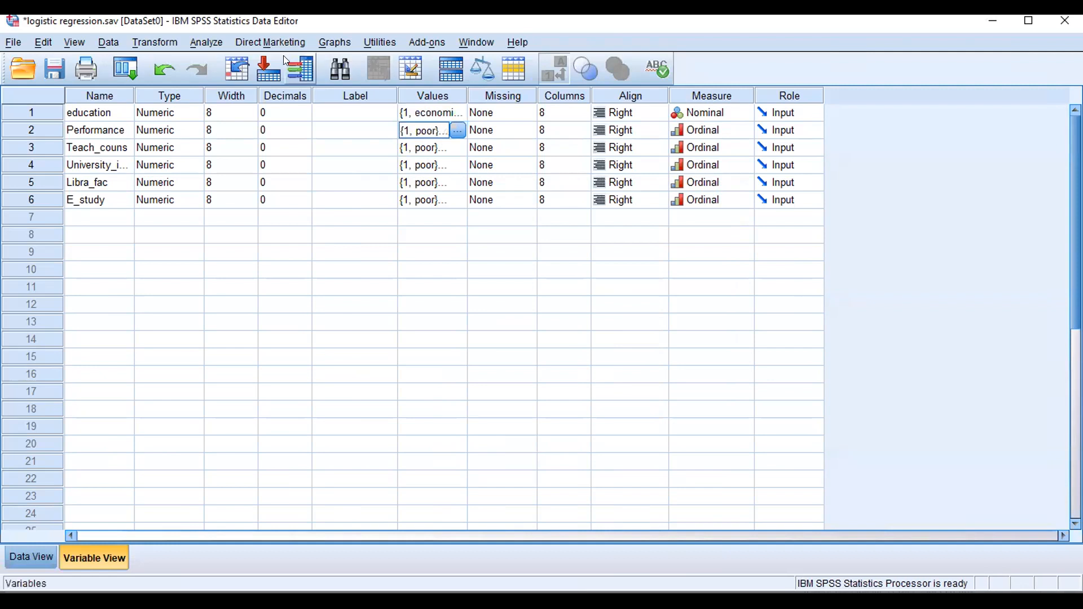
Step: Run a one-way ANOVA with Performance as the dependent variable and education as the factor, and select the resulting ANOVA table
left_click(206, 43)
mouse_move(267, 119)
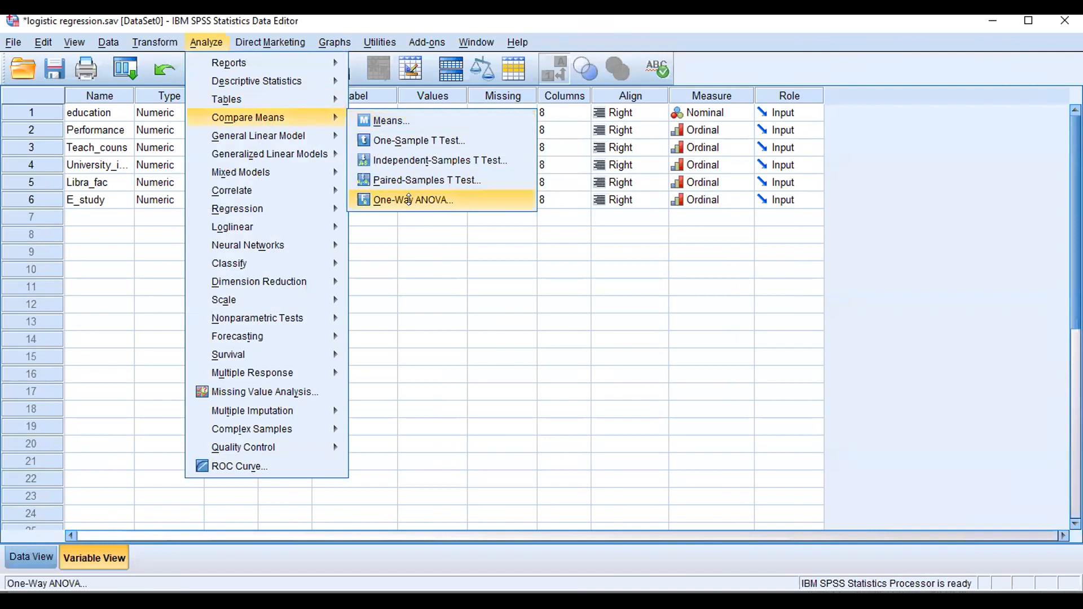
left_click(409, 200)
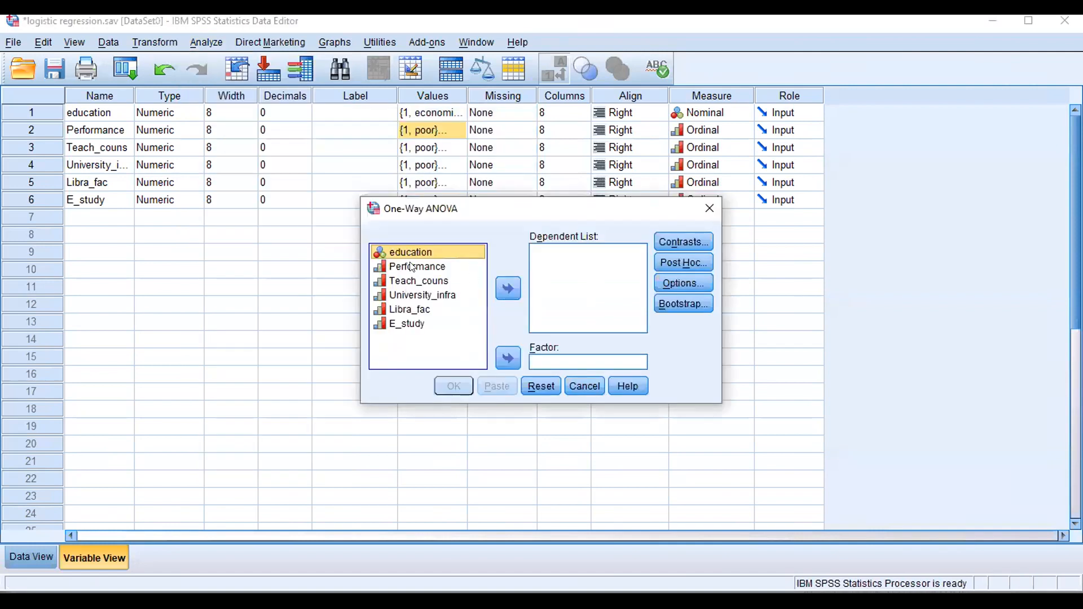
left_click(414, 266)
left_click(509, 288)
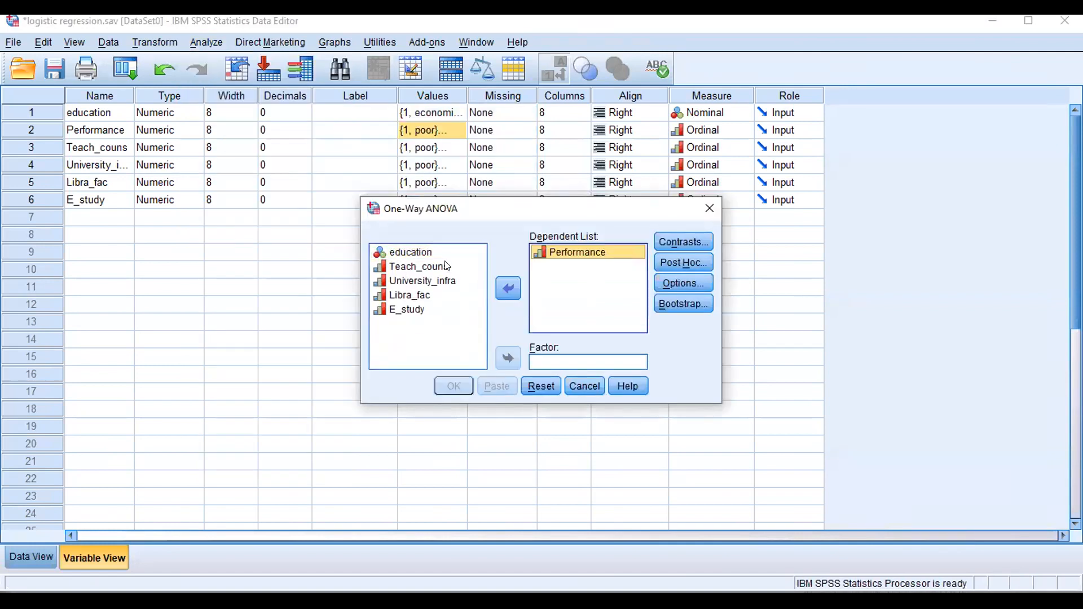
left_click(415, 252)
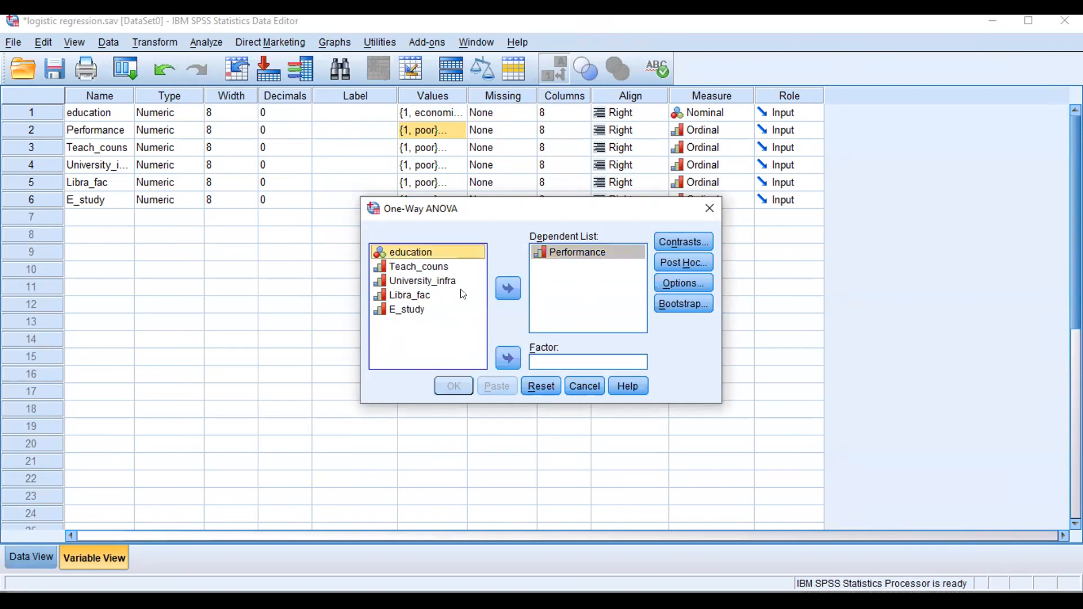
left_click(508, 355)
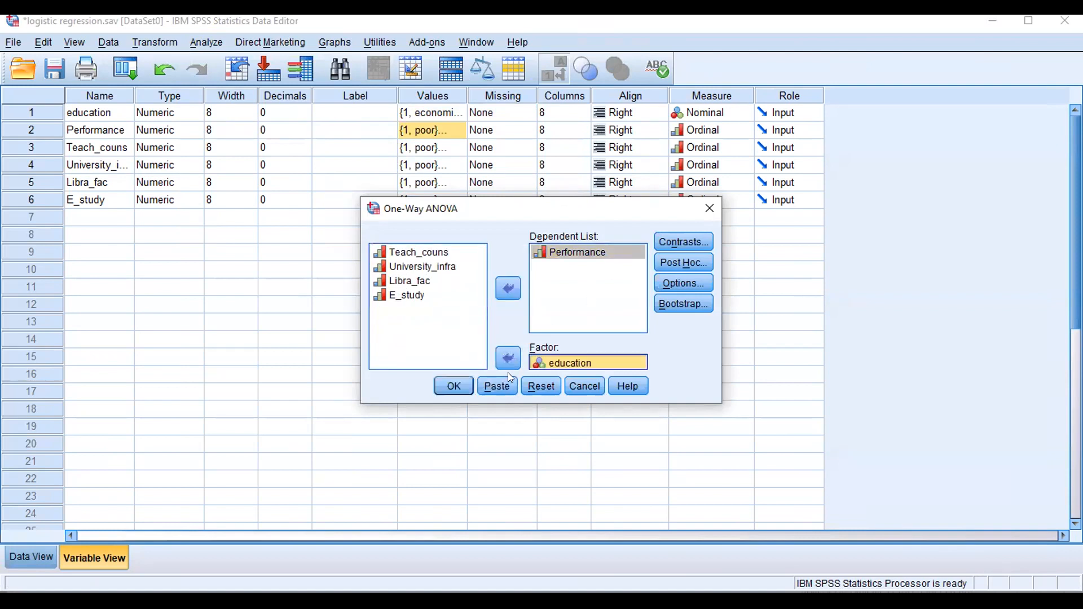
left_click(450, 374)
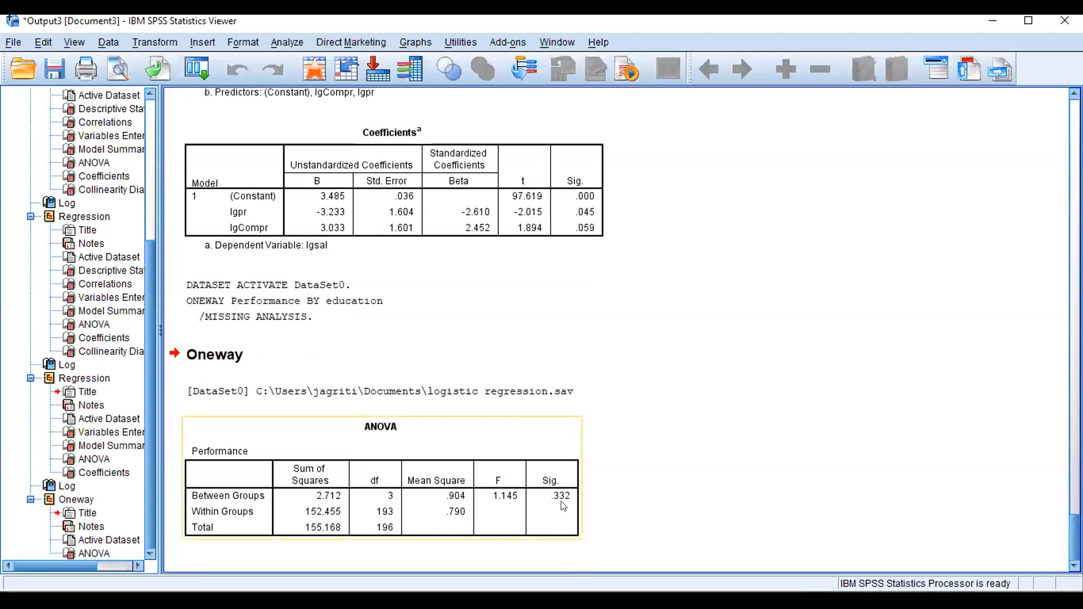
left_click(563, 506)
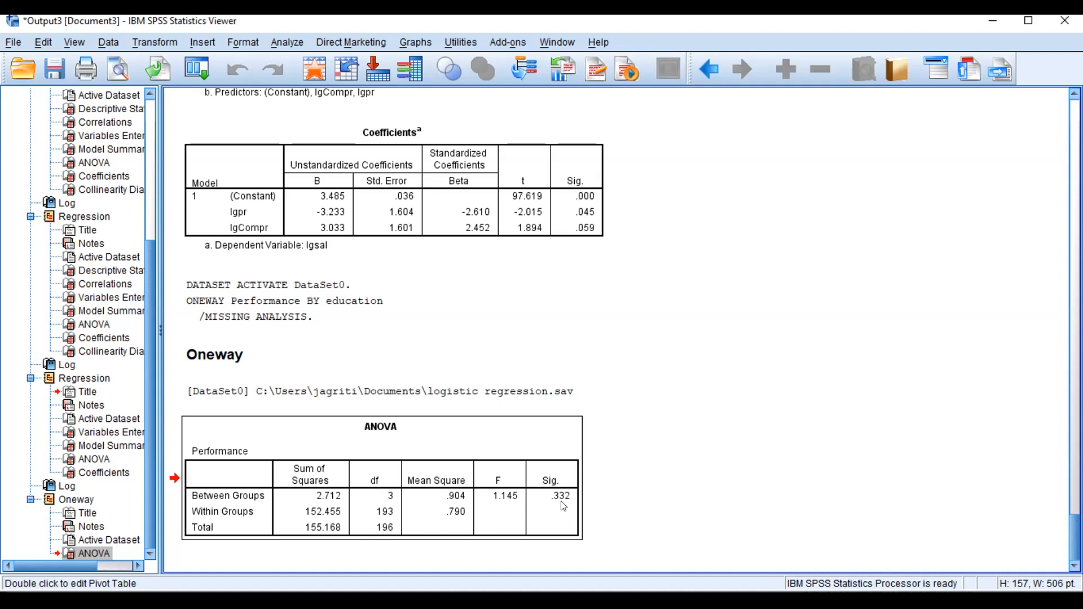
Step: Return to the logistic regression.sav data and start an ordinal regression with Performance as the dependent variable
left_click(298, 45)
mouse_move(323, 196)
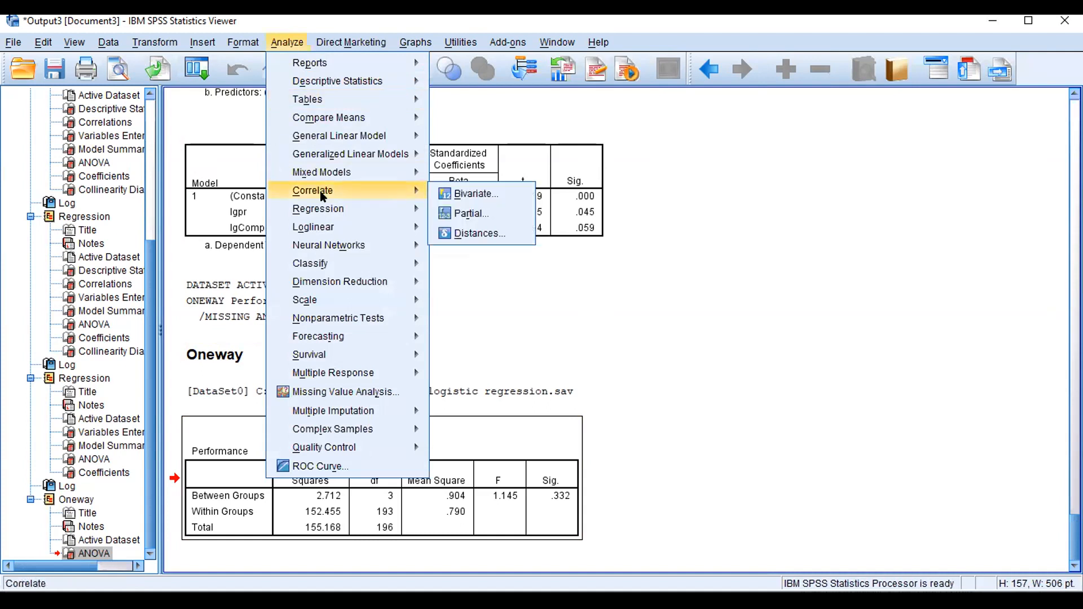
left_click(943, 163)
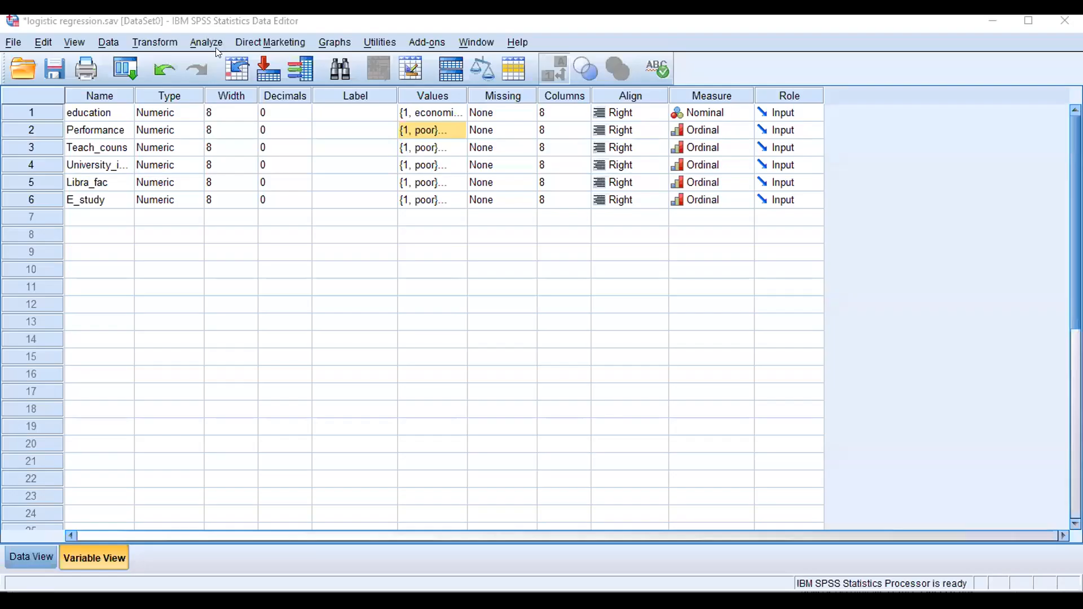
left_click(213, 45)
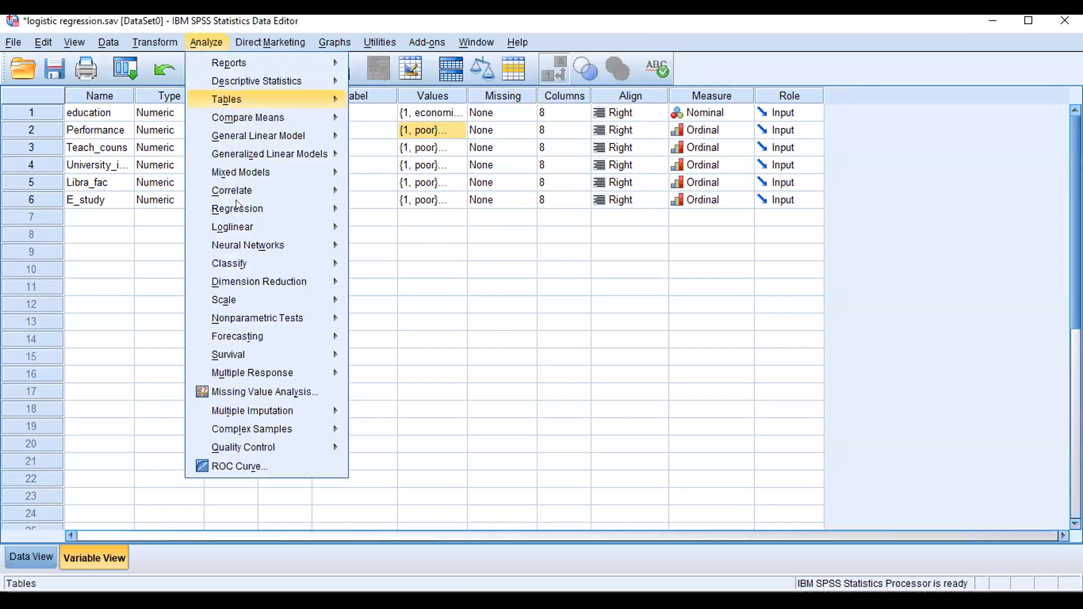
mouse_move(247, 202)
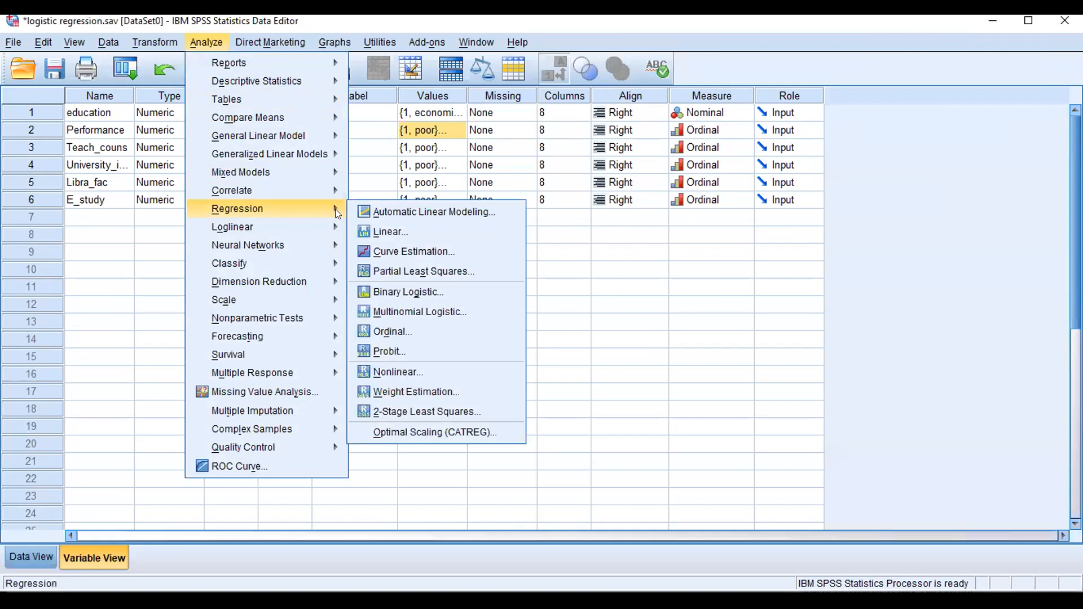
left_click(403, 338)
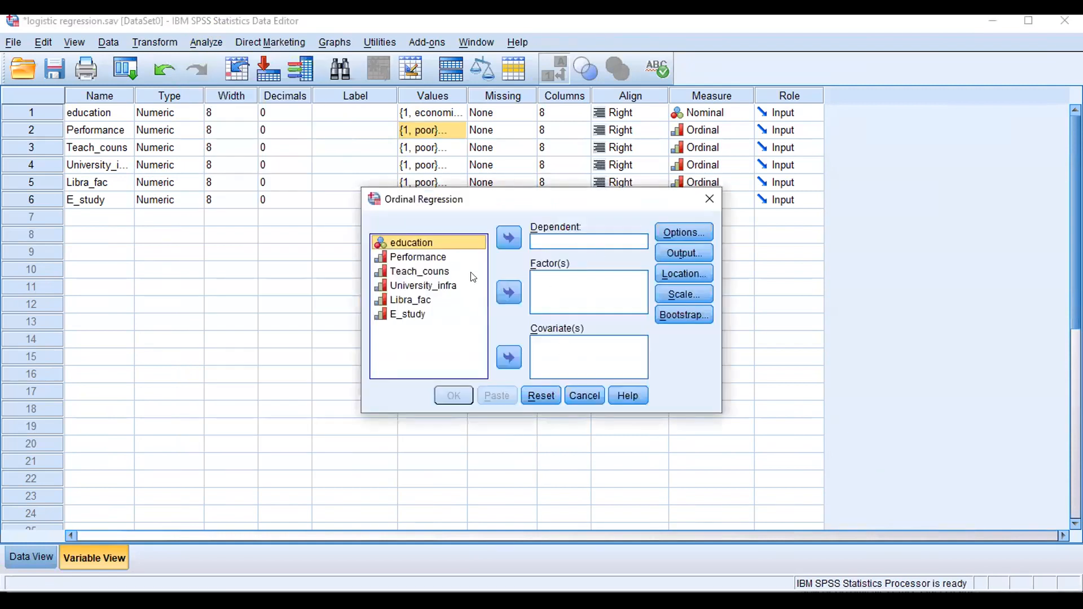
left_click(435, 260)
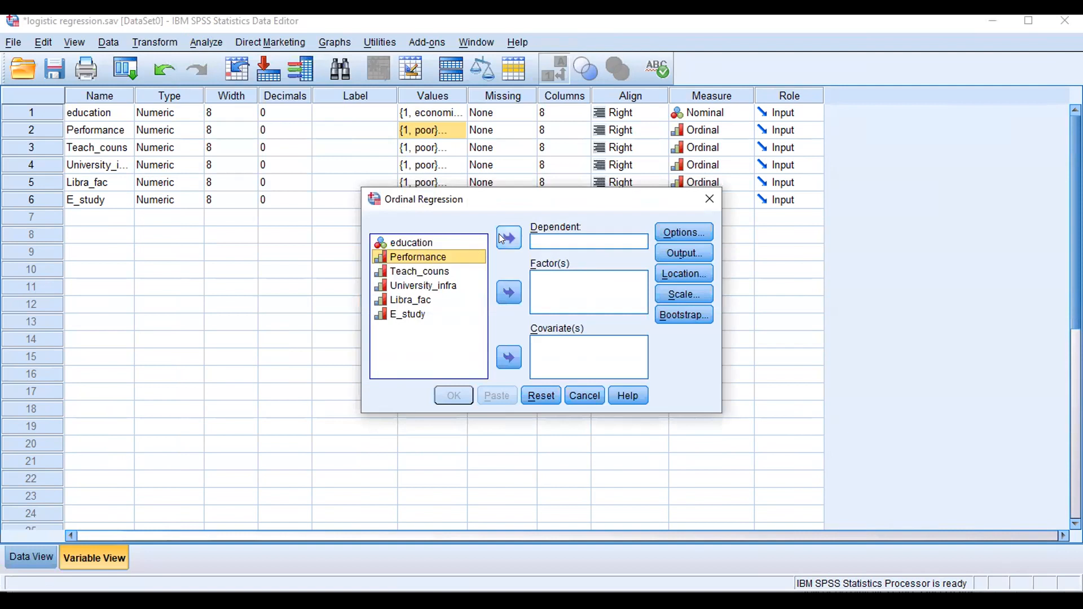
left_click(509, 238)
Step: Add Teach_couns and University_infra as factors of the ordinal regression
left_click(439, 260)
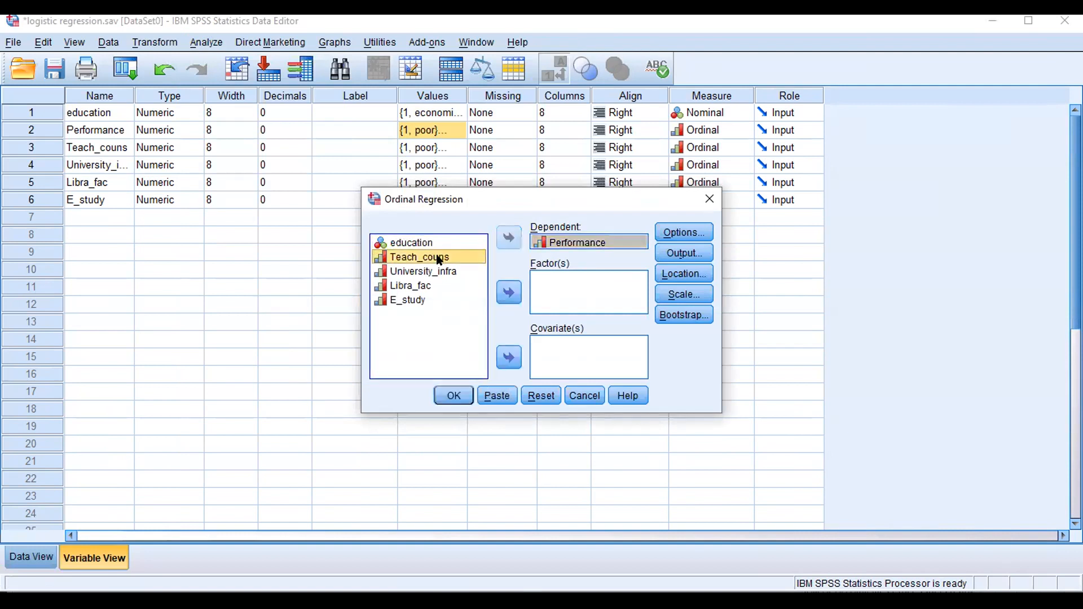
left_click(508, 291)
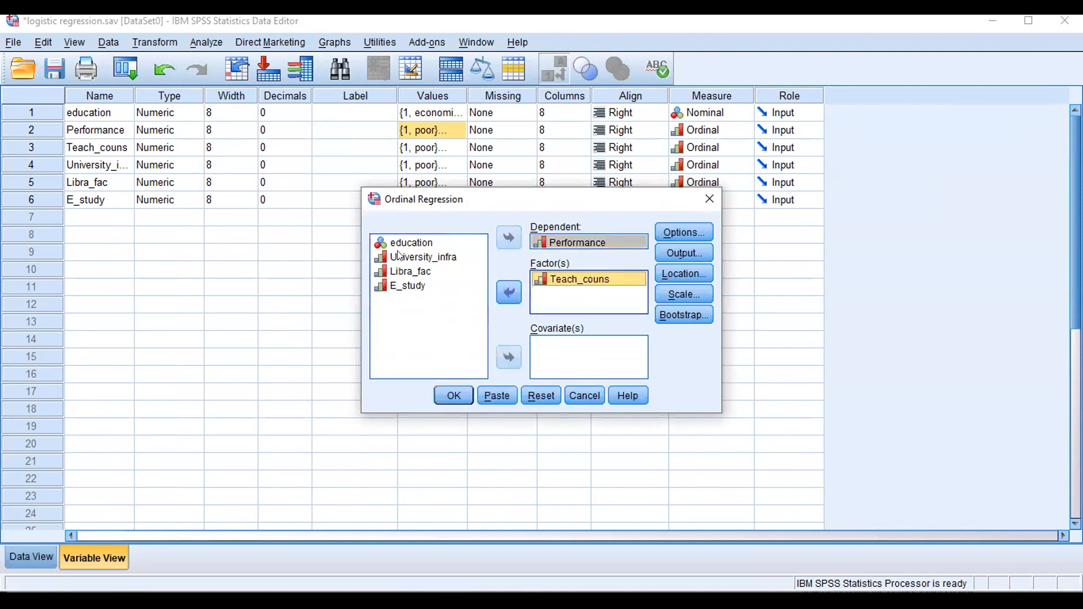
left_click(434, 257)
left_click(511, 296)
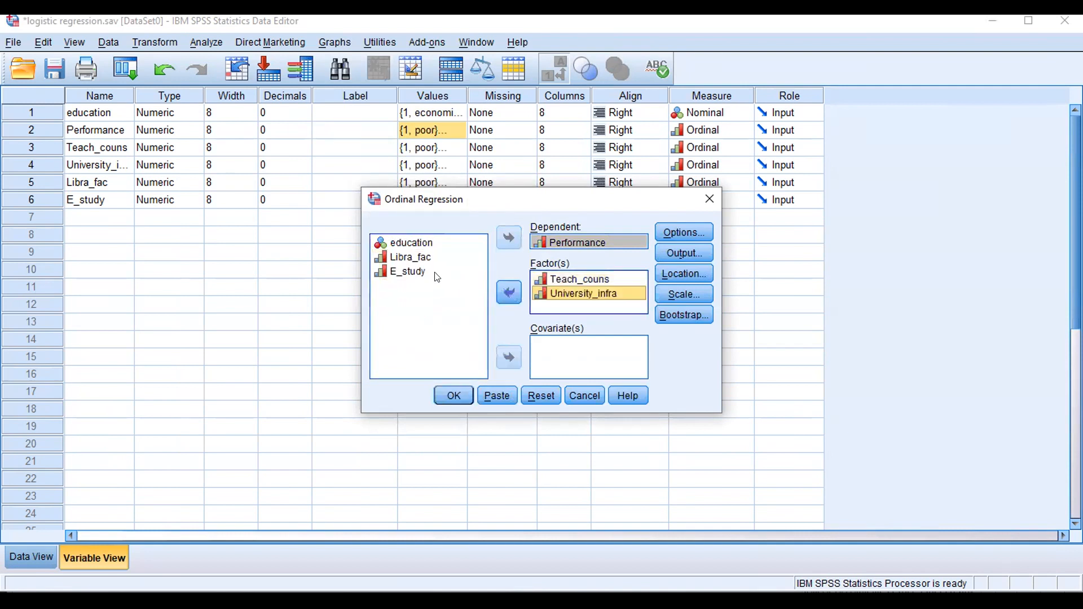
Step: Add education as a covariate of the ordinal regression
left_click(424, 273)
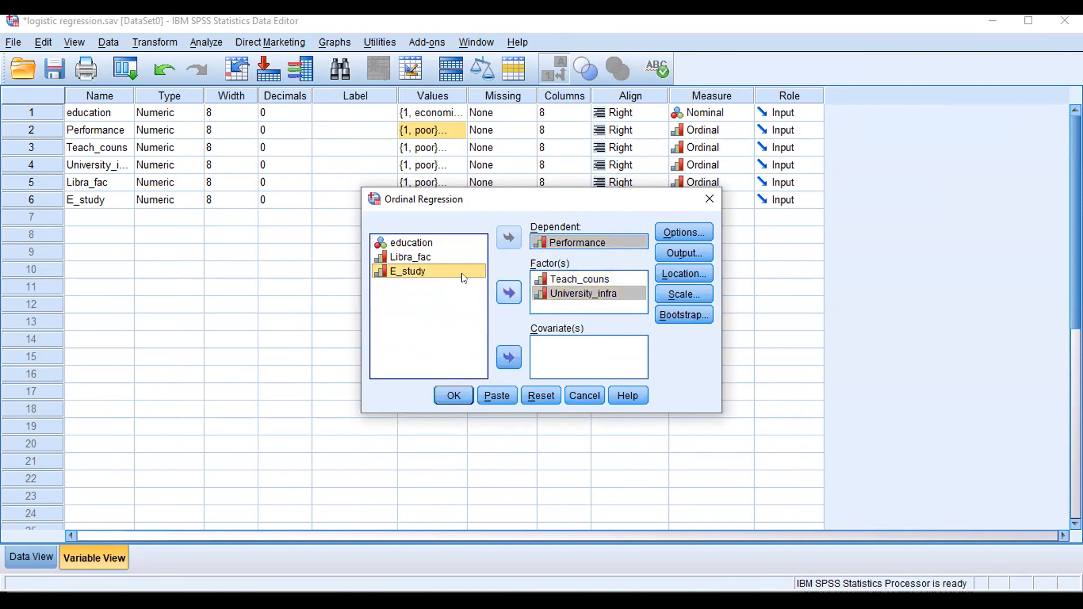
left_click(424, 243)
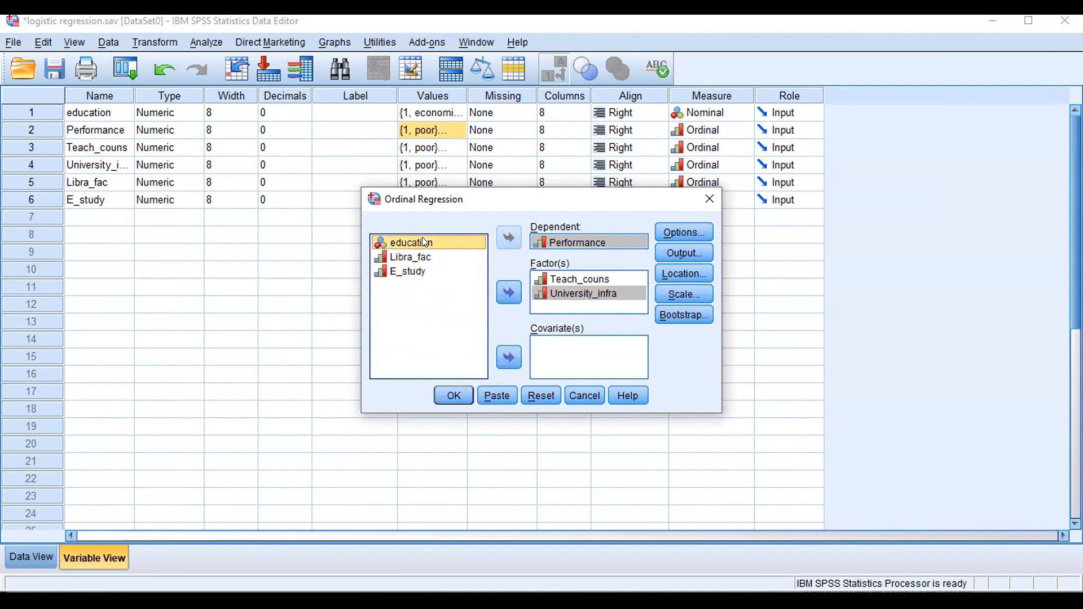
left_click(511, 362)
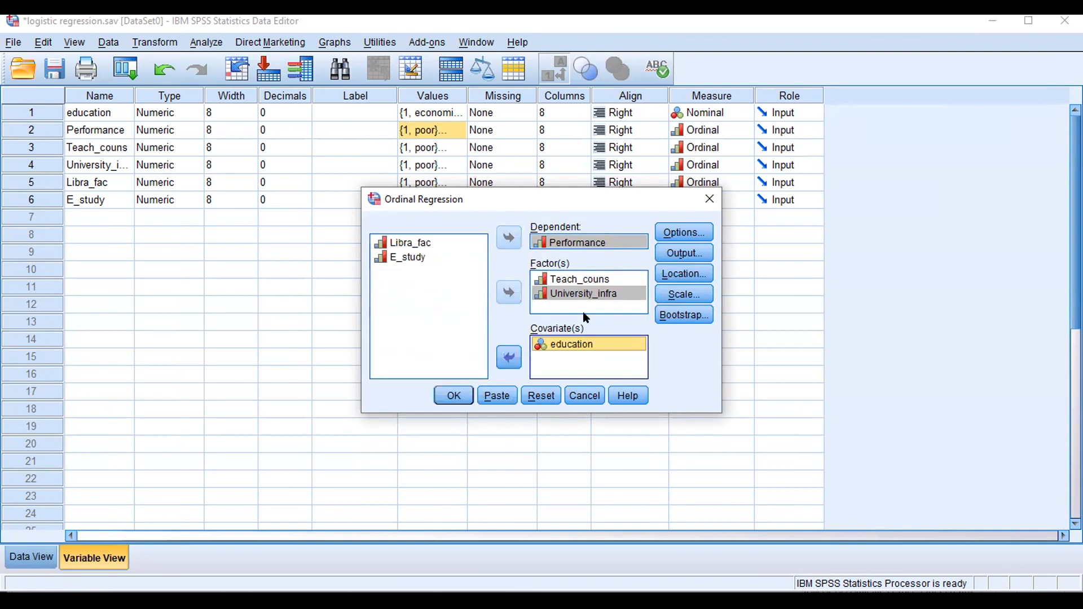
Step: Remove Teach_couns and University_infra from the factors and education from the covariates of the ordinal regression
left_click(559, 280)
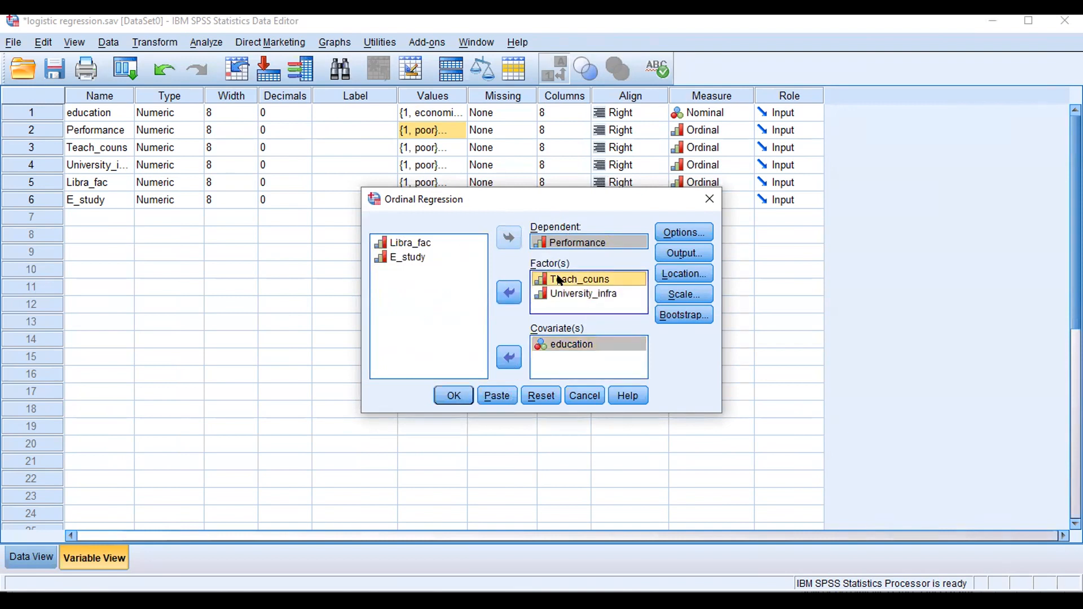
left_click(561, 294, "shift")
left_click(502, 297)
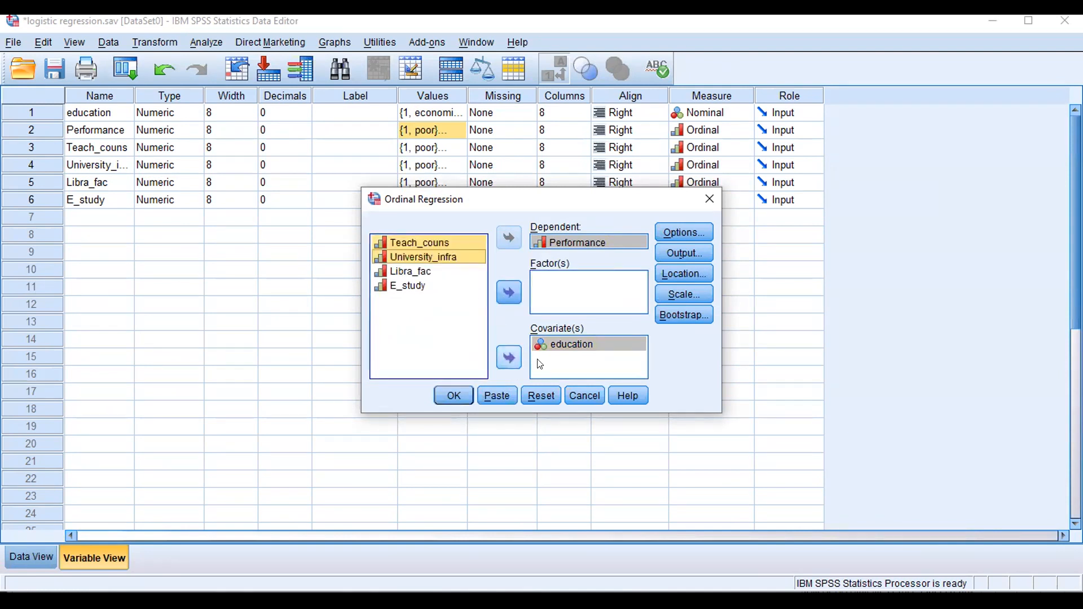
left_click(559, 345)
left_click(512, 356)
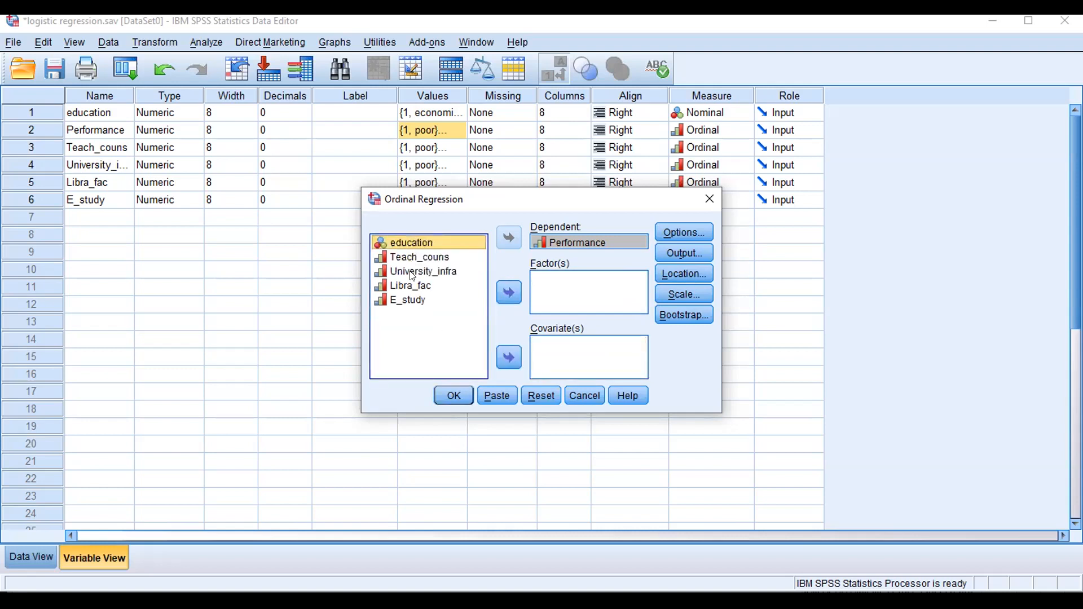
Step: Add University_infra, Libra_fac, E_study and Teach_couns as covariates of the ordinal regression
left_click(412, 273)
key("shift+Down")
key("shift+Down")
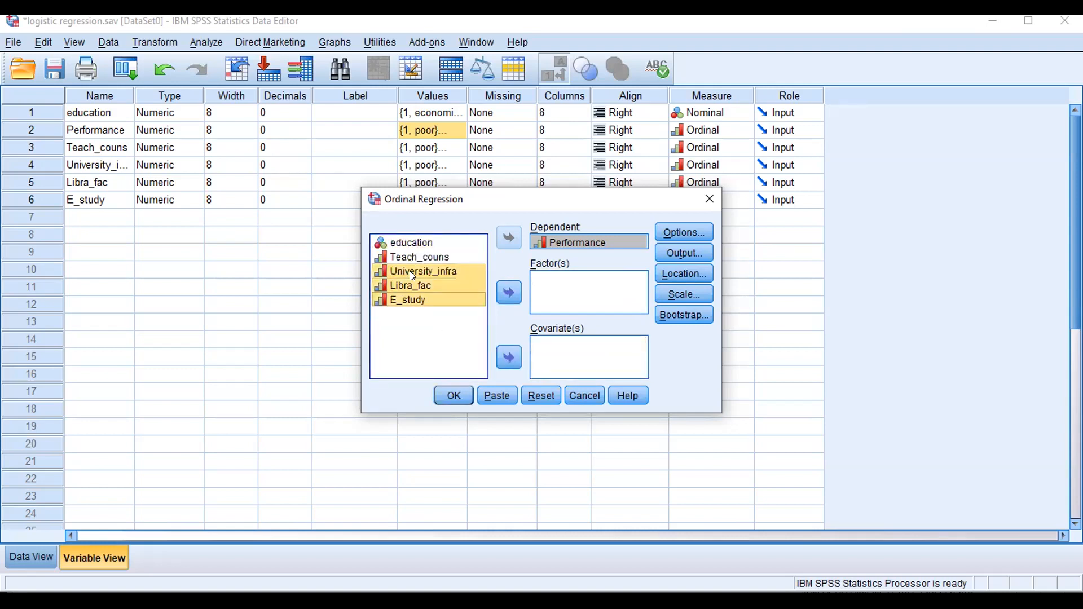
left_click(511, 352)
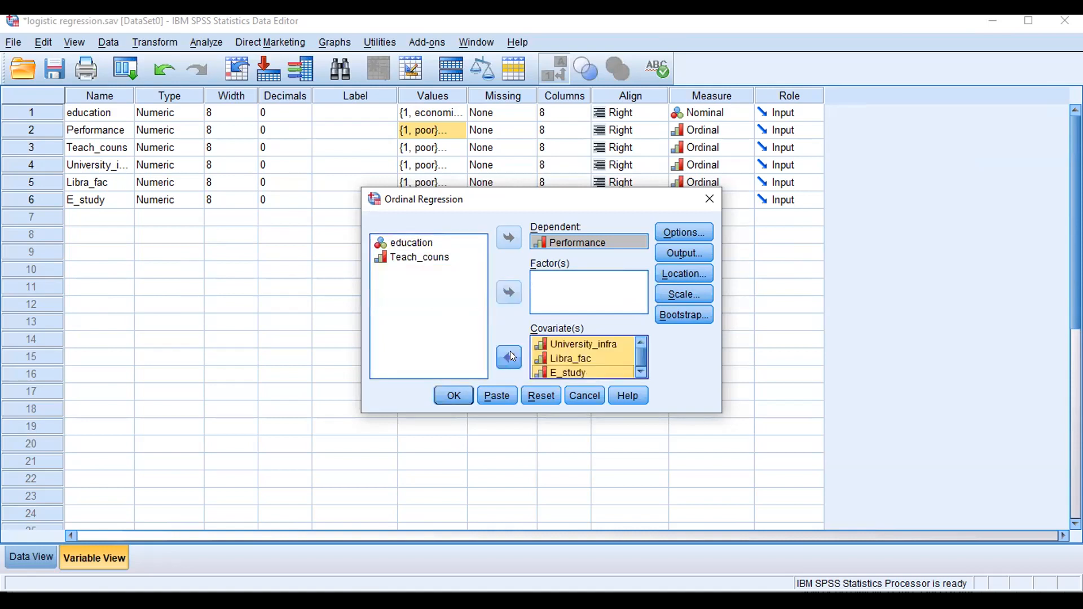
left_click(415, 258)
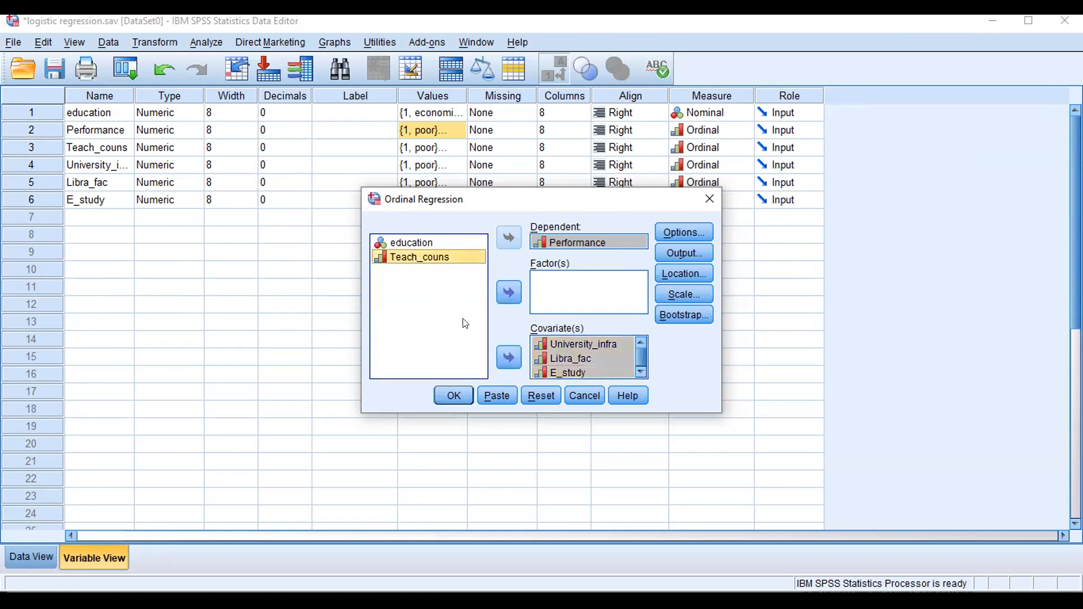
left_click(509, 357)
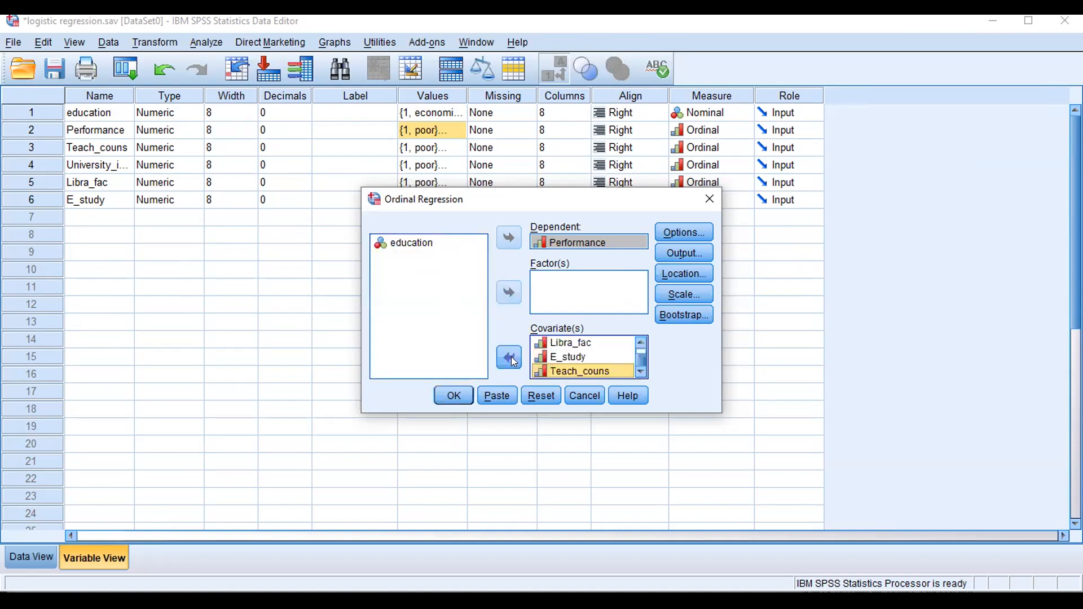
Step: Run the ordinal regression with education as the factor, keeping the Logit link in its options
left_click(424, 243)
left_click(501, 290)
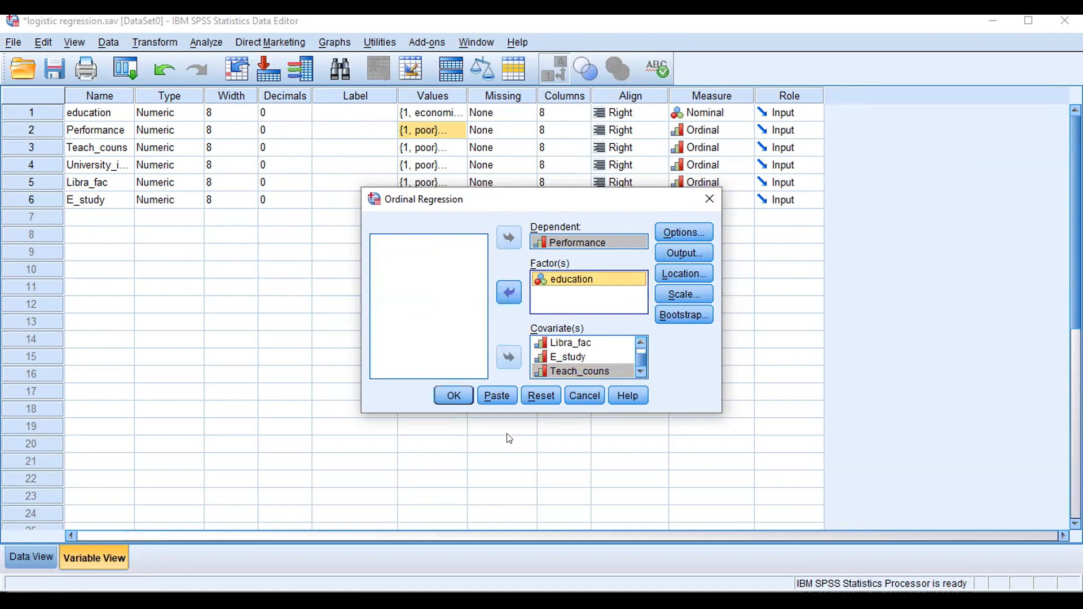
left_click(686, 235)
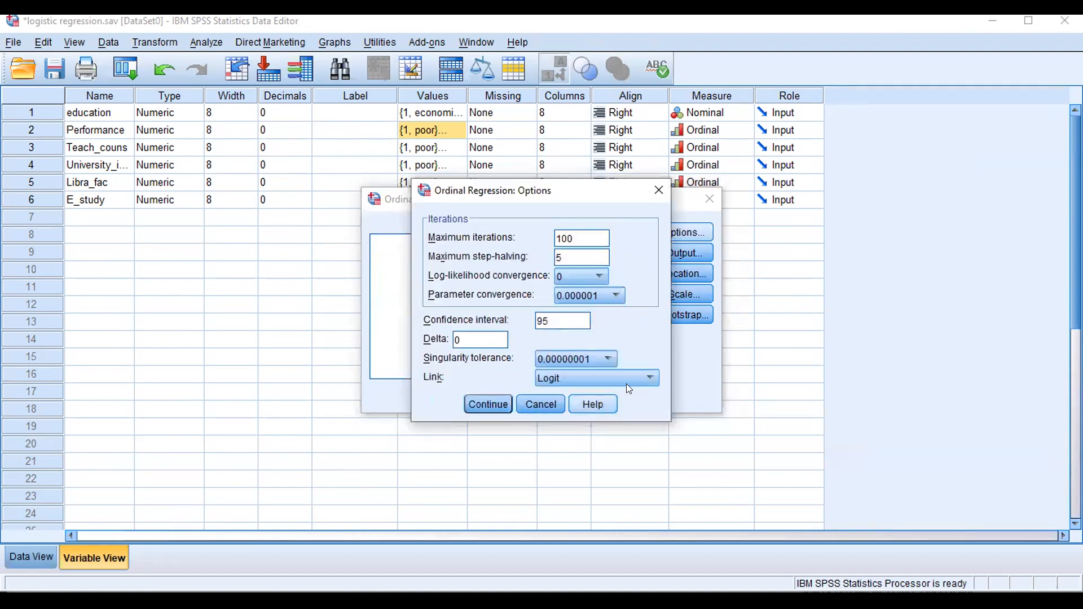
left_click(473, 412)
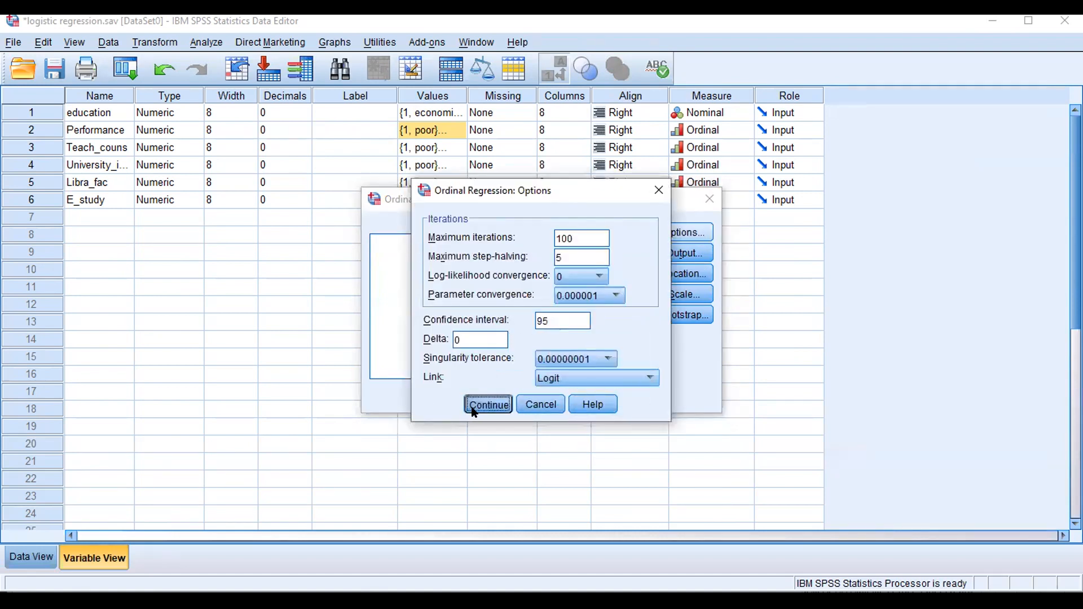
left_click(448, 397)
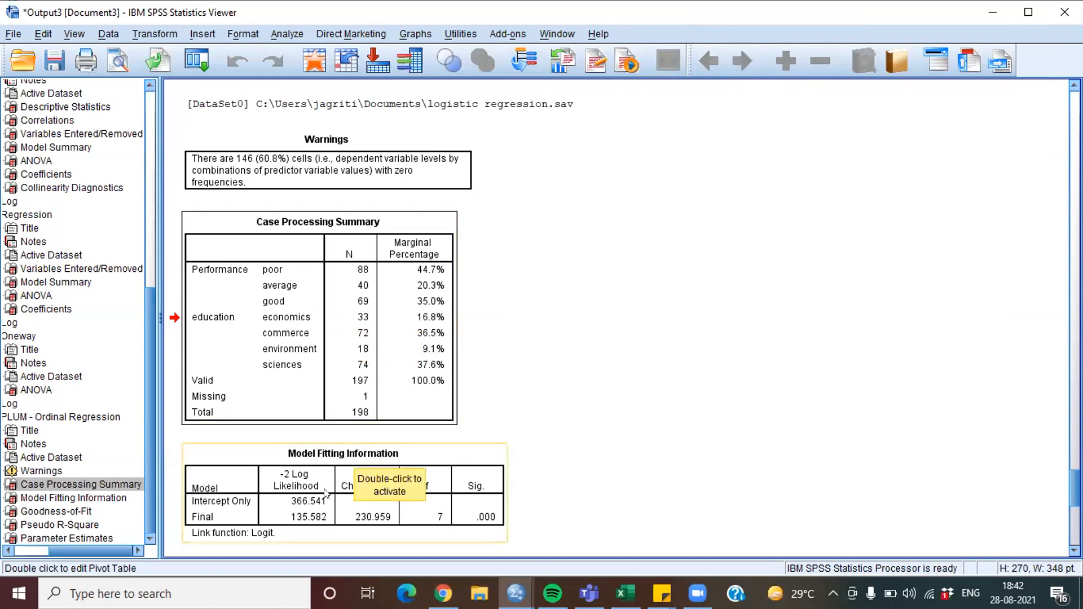
Step: Examine the Model Fitting Information, Goodness-of-Fit, Pseudo R-Square and Parameter Estimates tables of the ordinal regression
left_click(346, 519)
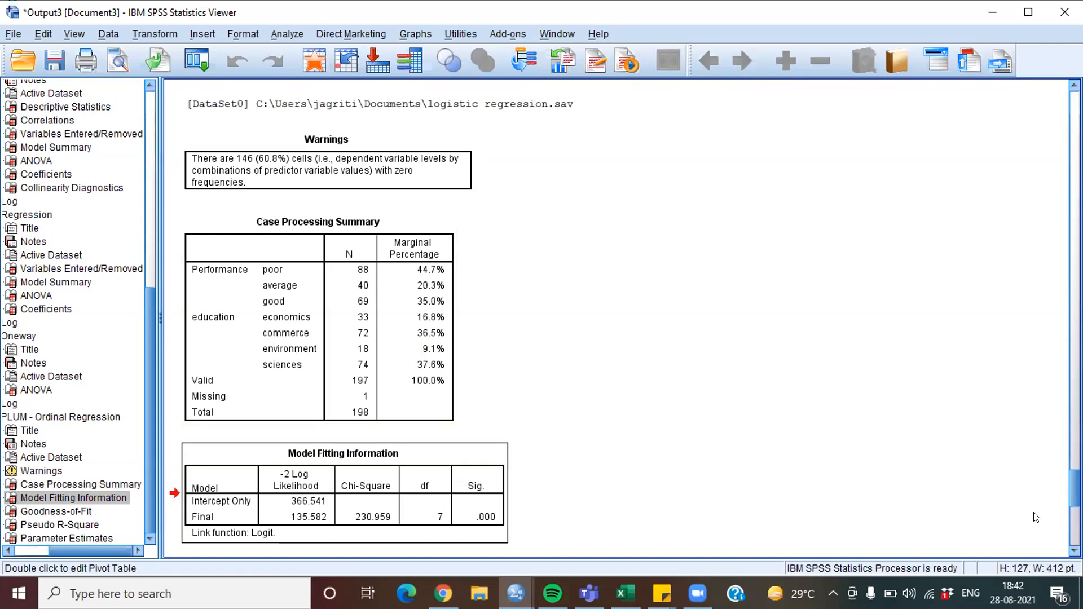
scroll(1075, 488, "down", 3)
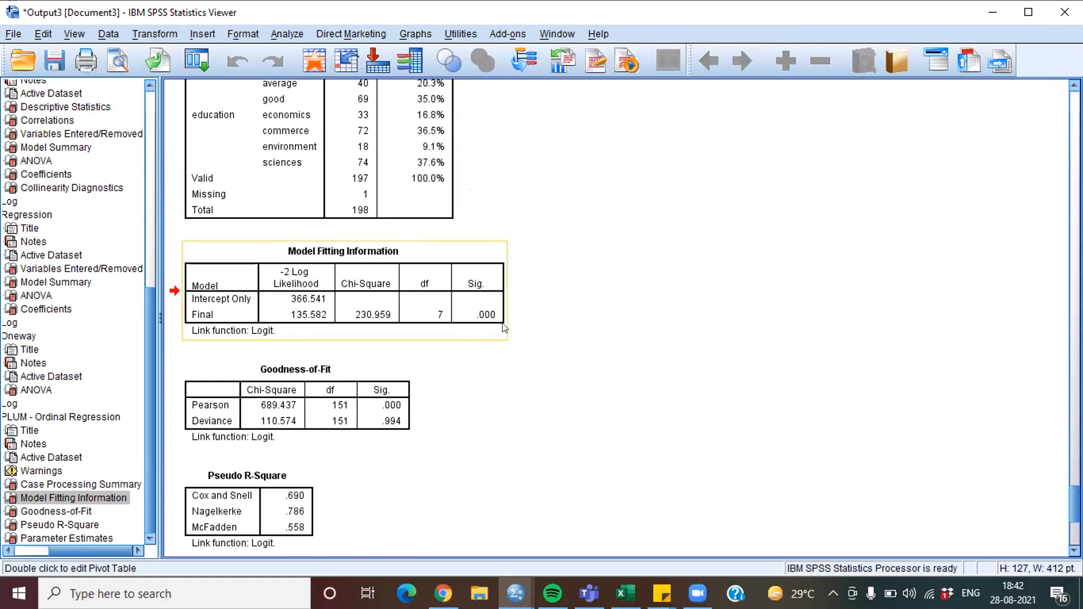
left_click(382, 415)
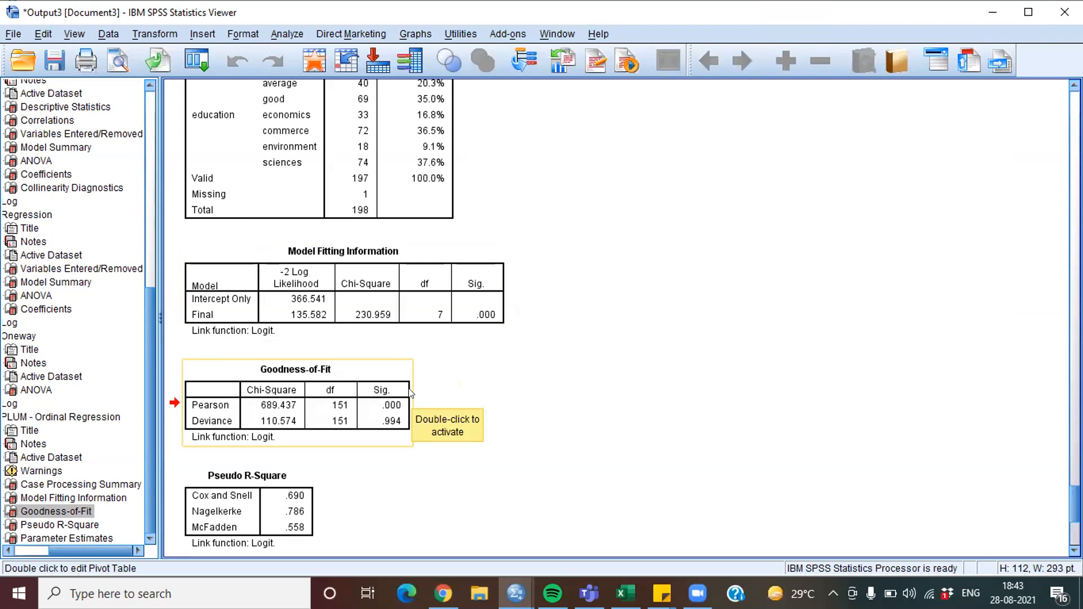
left_click(262, 504)
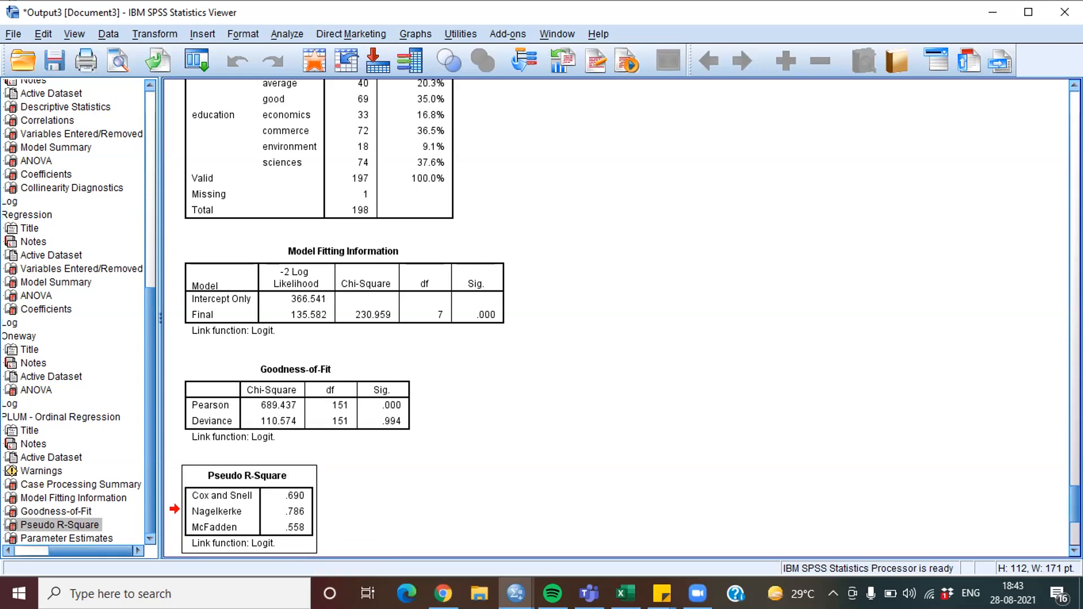
scroll(621, 316, "down", 5)
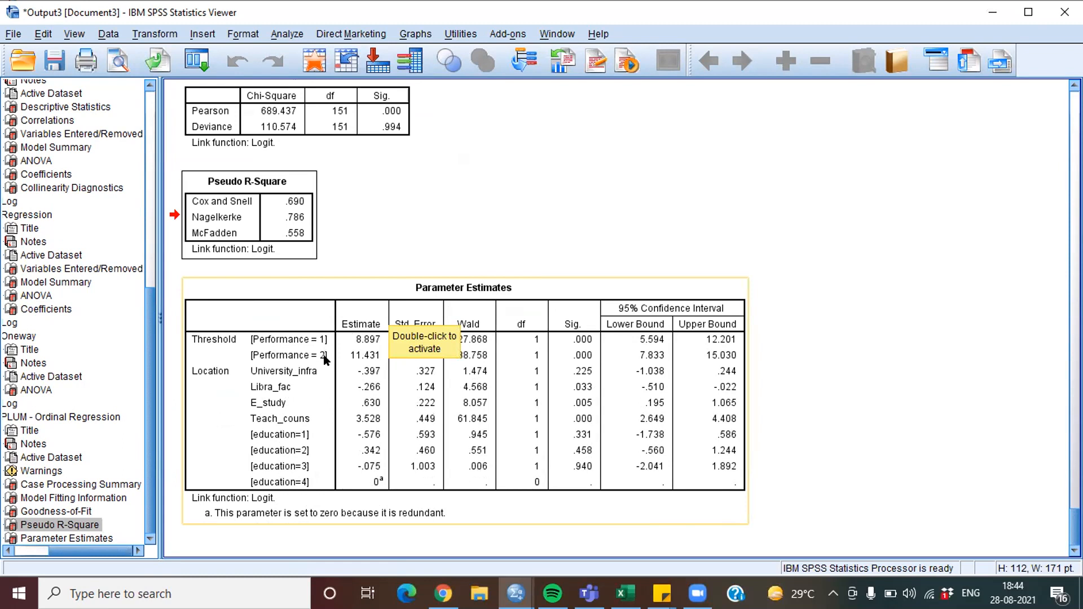
left_click(459, 392)
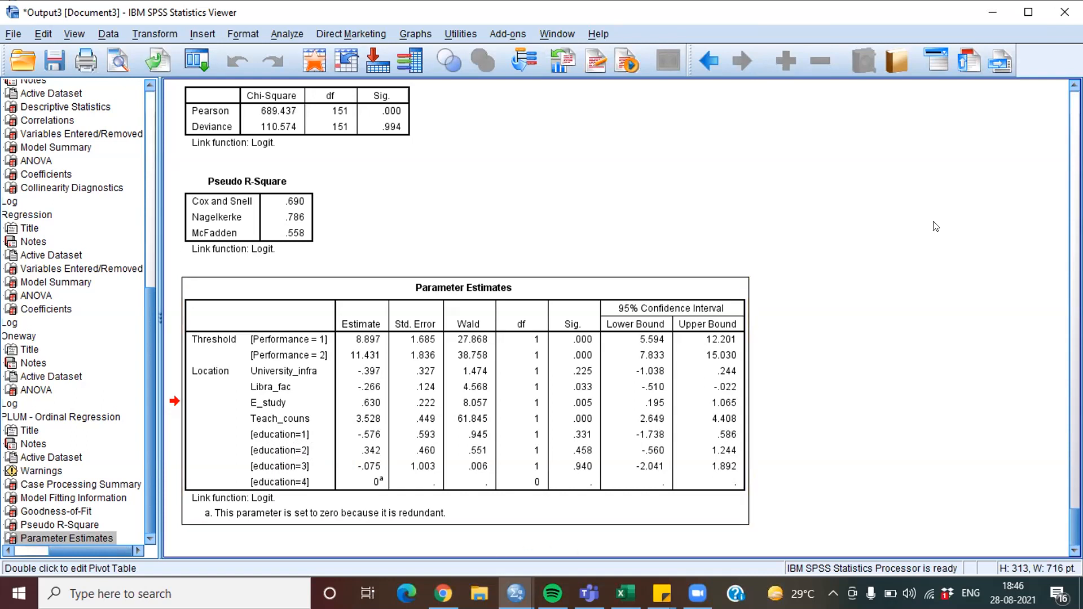
Step: Return to the logistic regression.sav variables and check the value labels of education, leaving them as they are
left_click(992, 12)
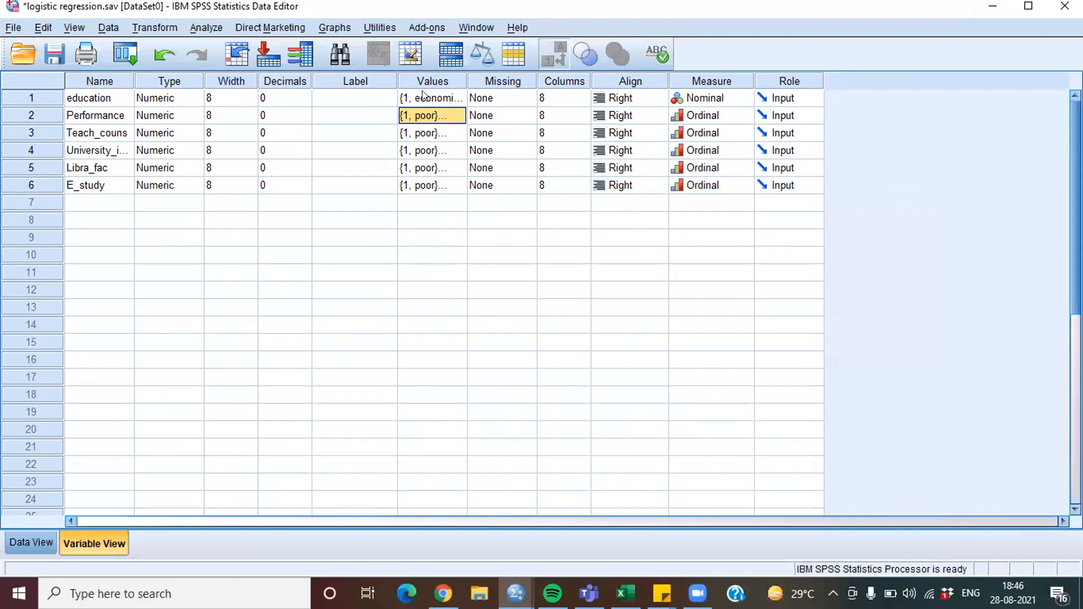
double_click(428, 97)
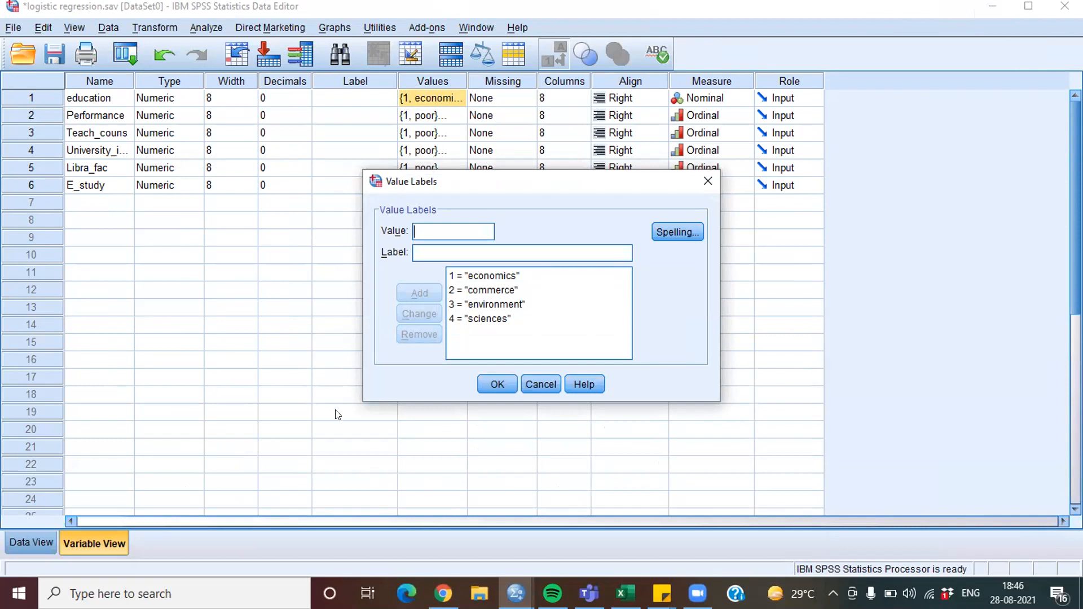
left_click(705, 181)
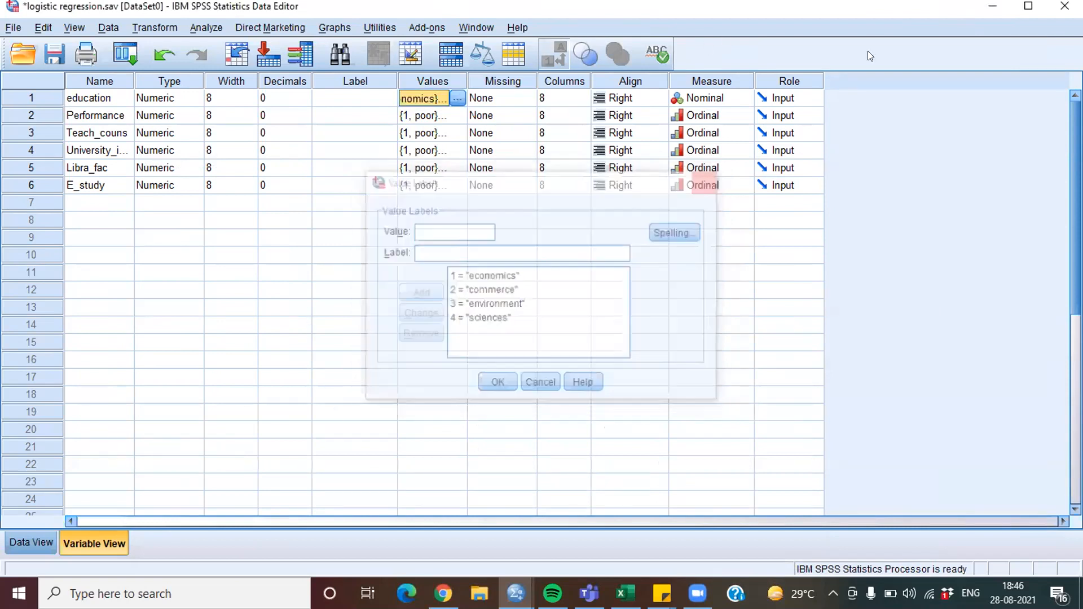
Step: Minimize all the open data, browser and spreadsheet windows to reach the desktop
left_click(1001, 7)
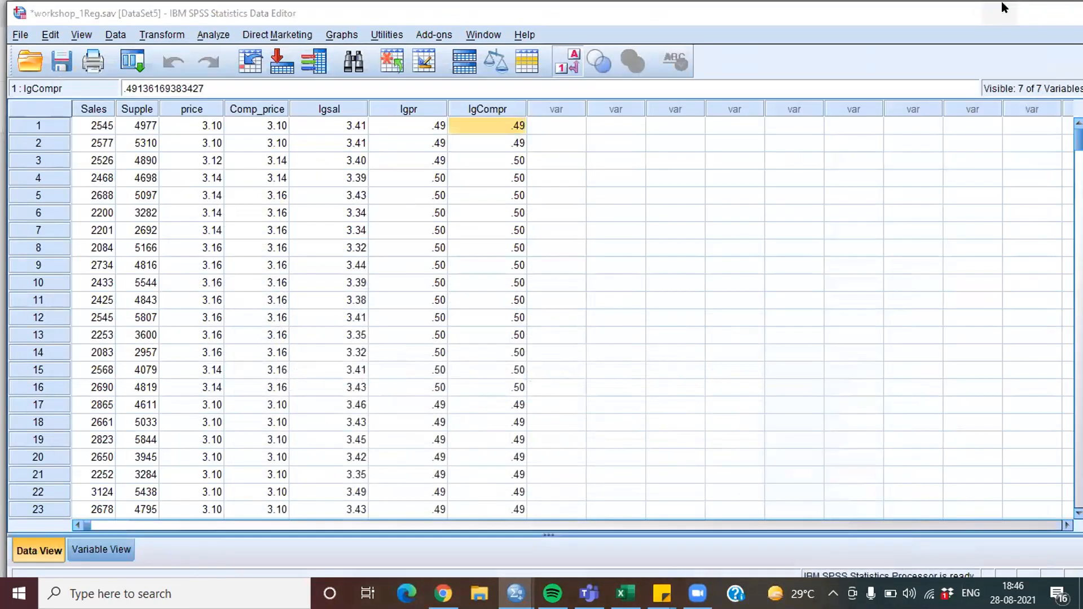
left_click(1001, 6)
left_click(1001, 7)
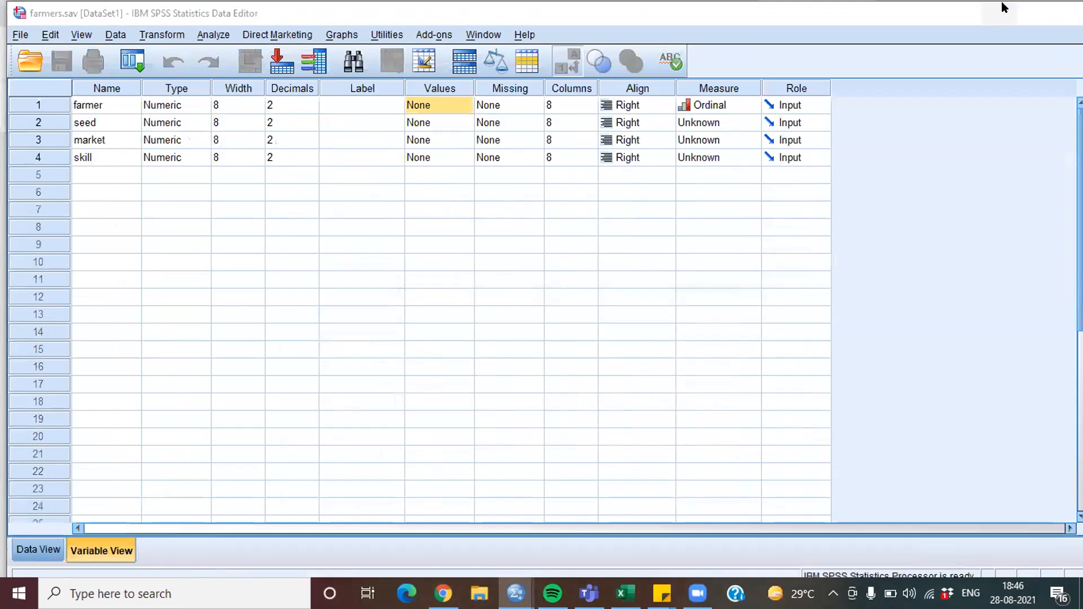
left_click(1001, 7)
left_click(1001, 7)
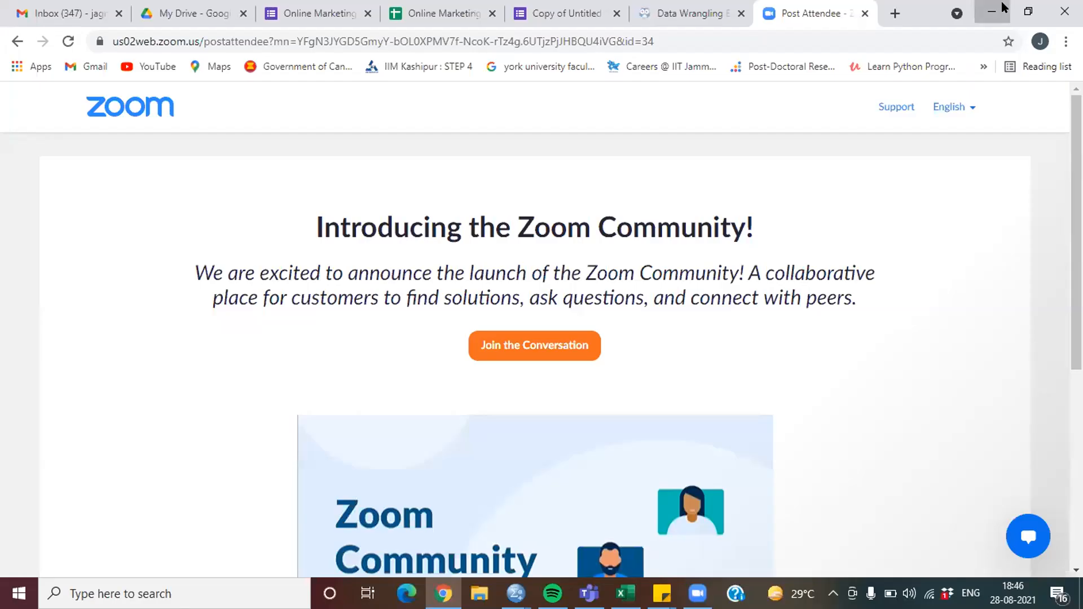
left_click(1002, 7)
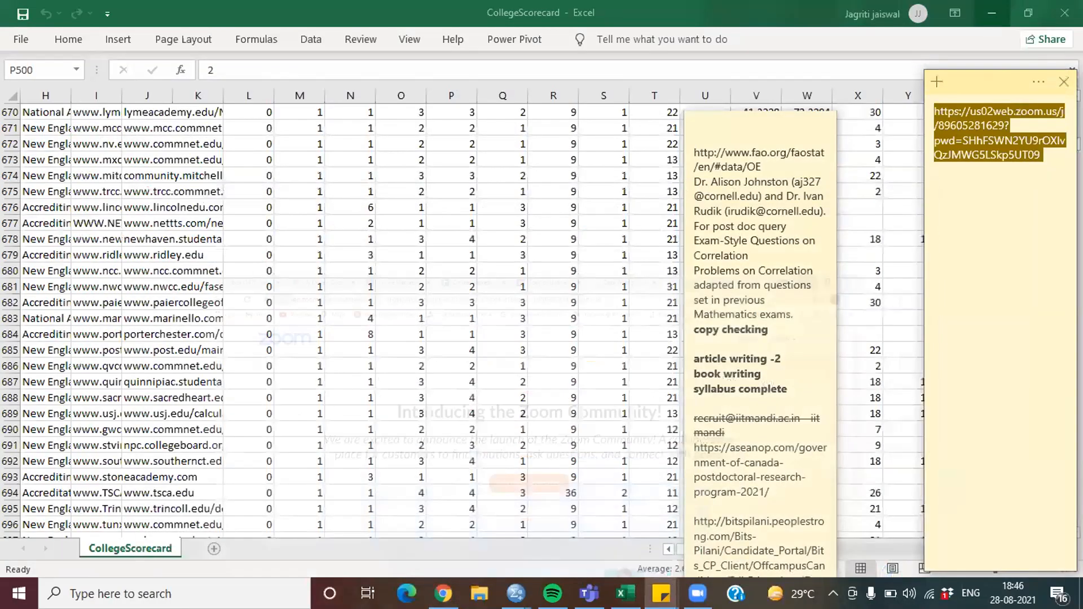
left_click(997, 9)
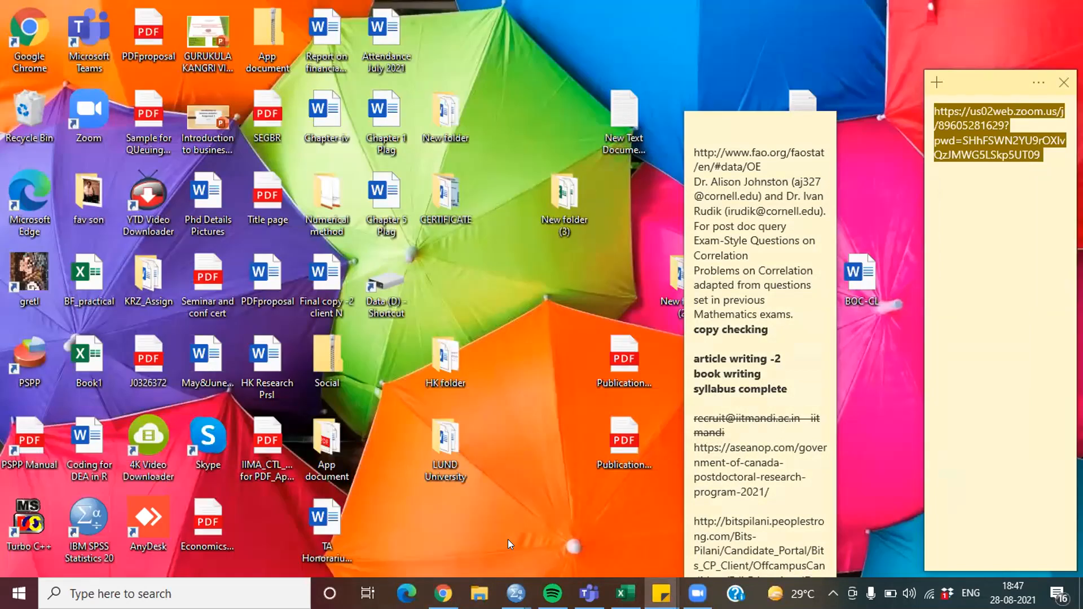
Step: Bring back the Output3 results and review the earlier regression output for sales and price
mouse_move(516, 594)
left_click(555, 533)
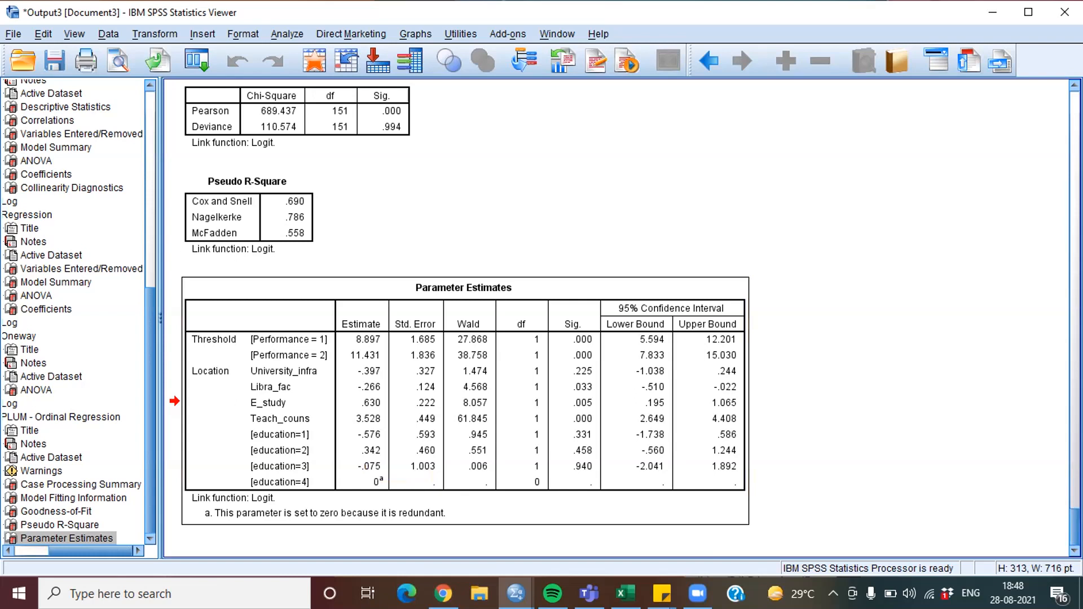
scroll(620, 316, "up", 20)
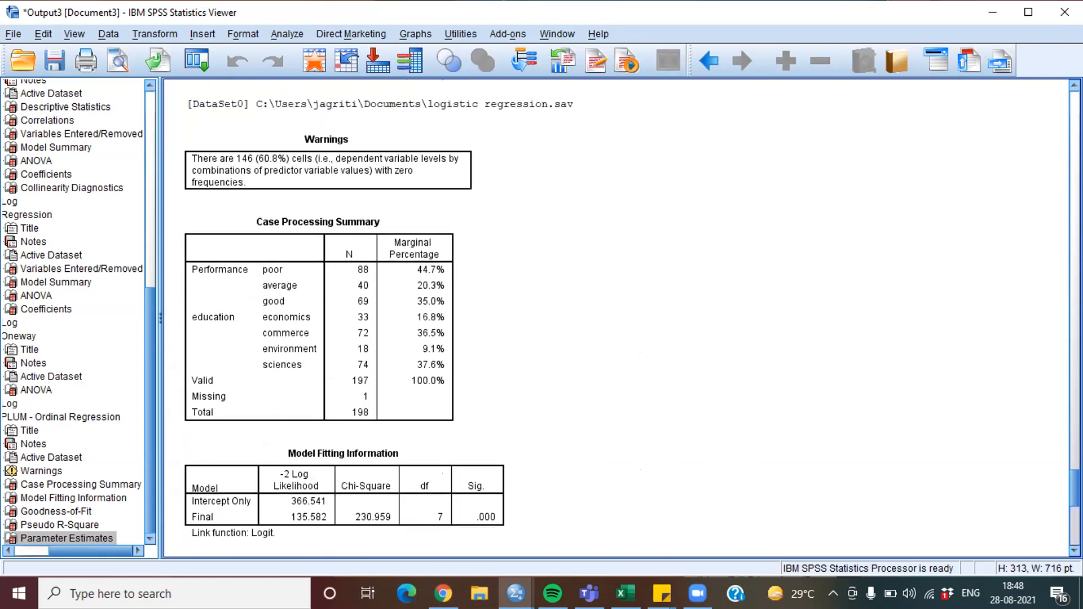
left_click_drag(1074, 348, 1073, 109)
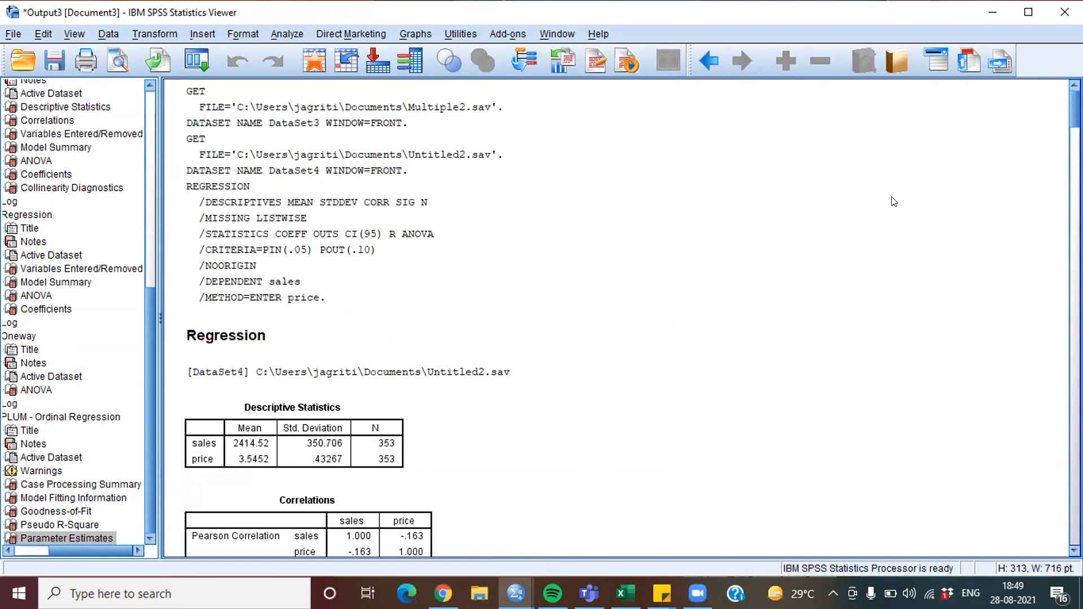
left_click(439, 415)
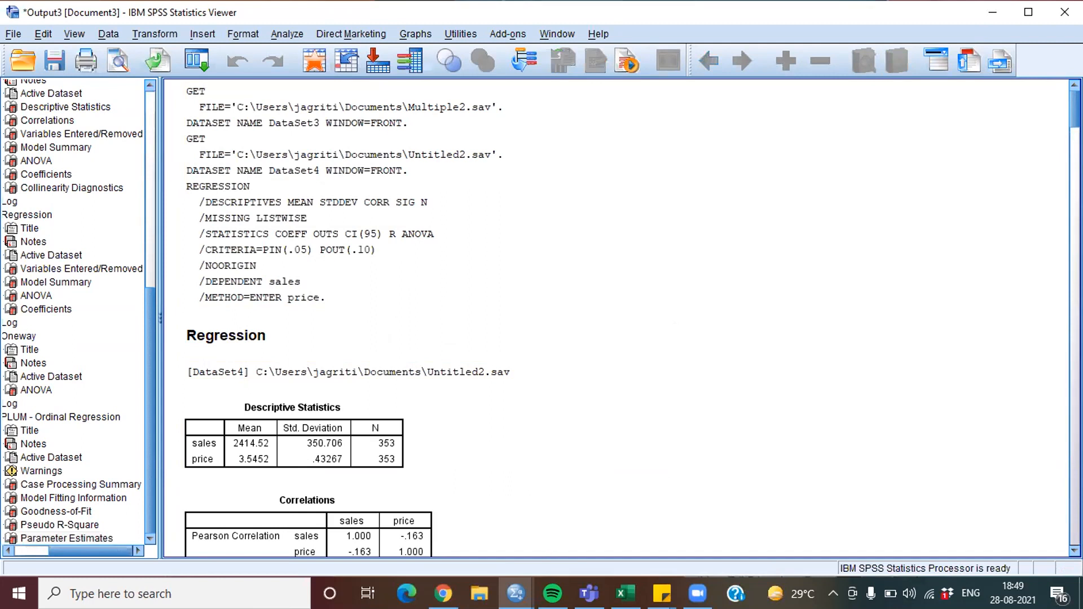
Step: Show the previews of the open SPSS windows
left_click(515, 593)
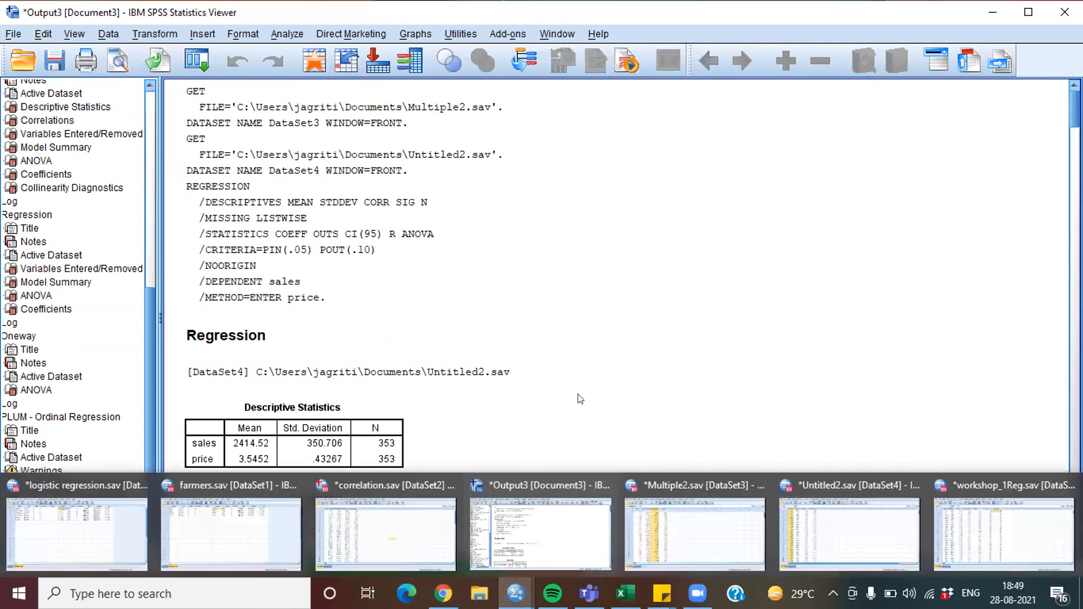